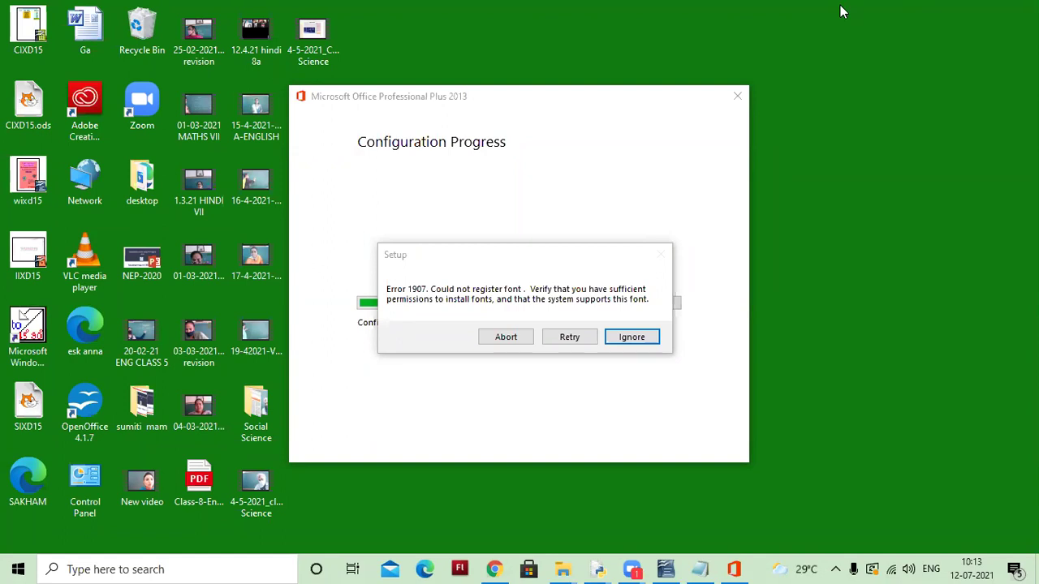
Step: Bring Notepad forward and insert a blank first line above the open-source paragraph
{"action": "left_click", "coordinate": [105, 567]}
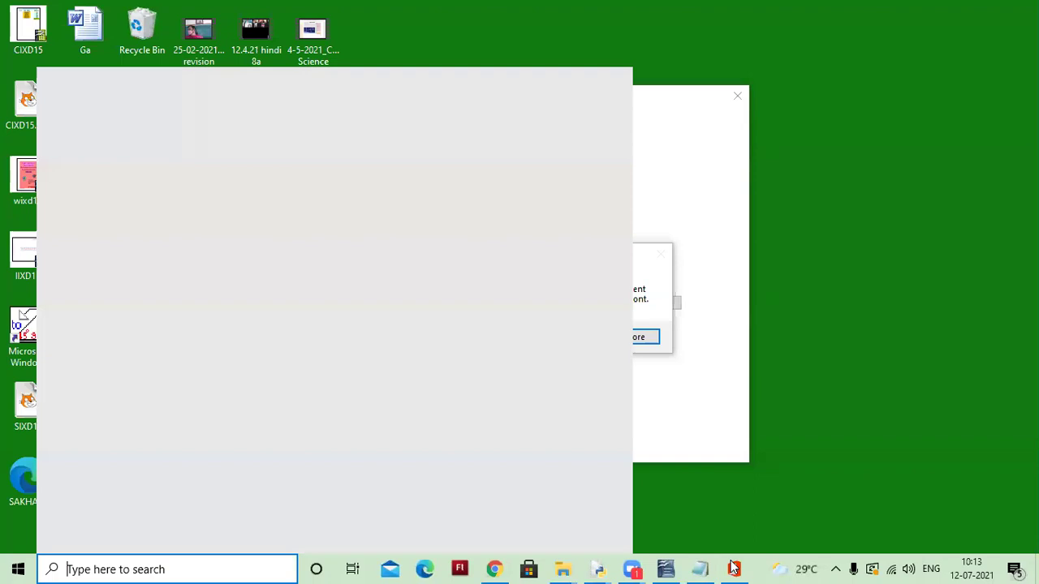
{"action": "left_click", "coordinate": [700, 569]}
{"action": "left_click", "coordinate": [116, 106]}
{"action": "key", "text": "Return"}
{"action": "key", "text": "Return"}
{"action": "key", "text": "Return"}
{"action": "key", "text": "Return"}
{"action": "key", "text": "Return"}
{"action": "key", "text": "Return"}
{"action": "left_click", "coordinate": [125, 99]}
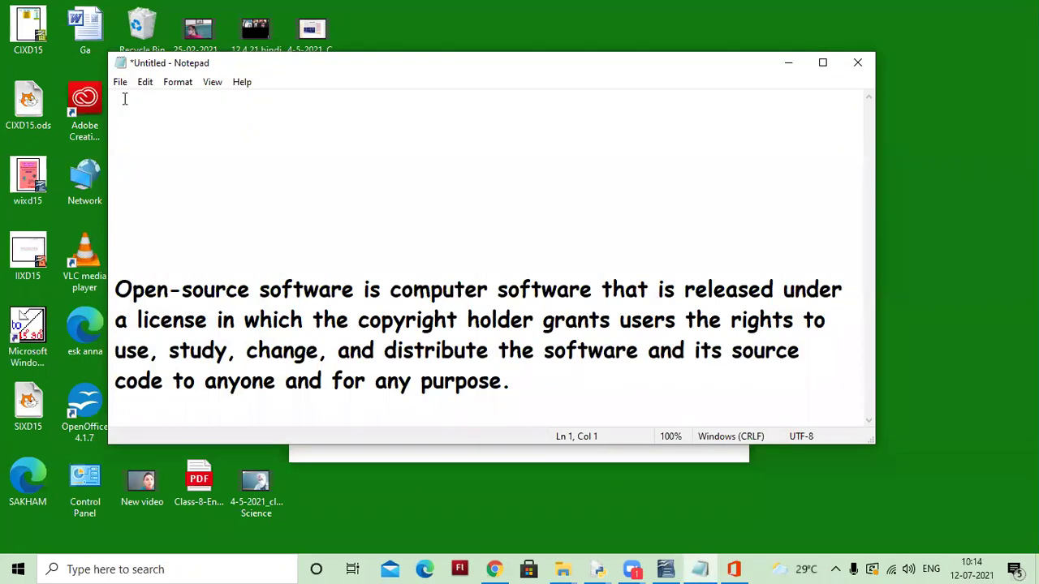
Step: Type 'Word Processor: MS Word, Wordstar, OOo Writer' on the first line, then start a new line
{"action": "type", "text": "Word Processor"}
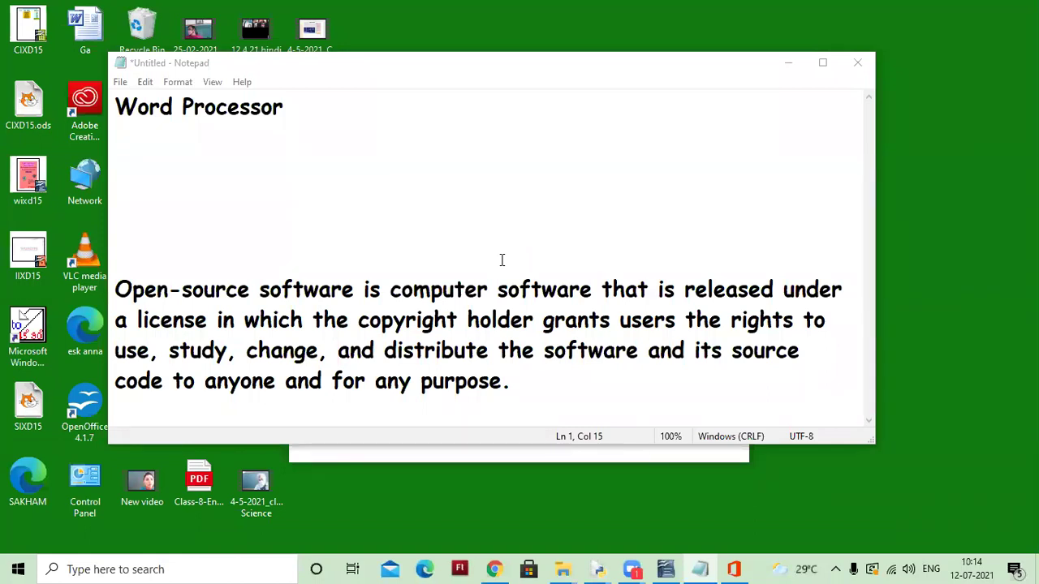
{"action": "left_click", "coordinate": [293, 111]}
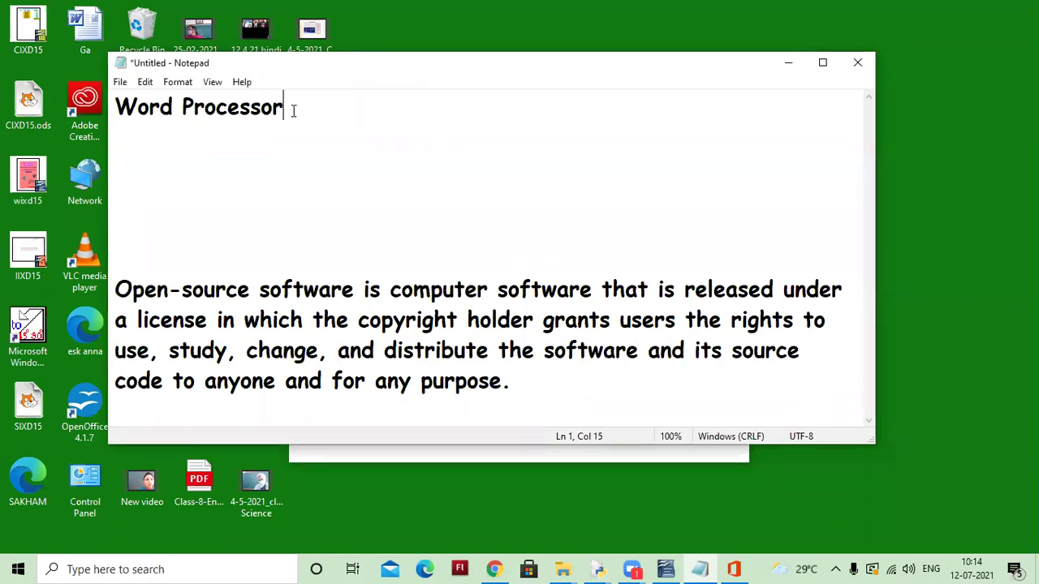
{"action": "type", "text": ": MS Word"}
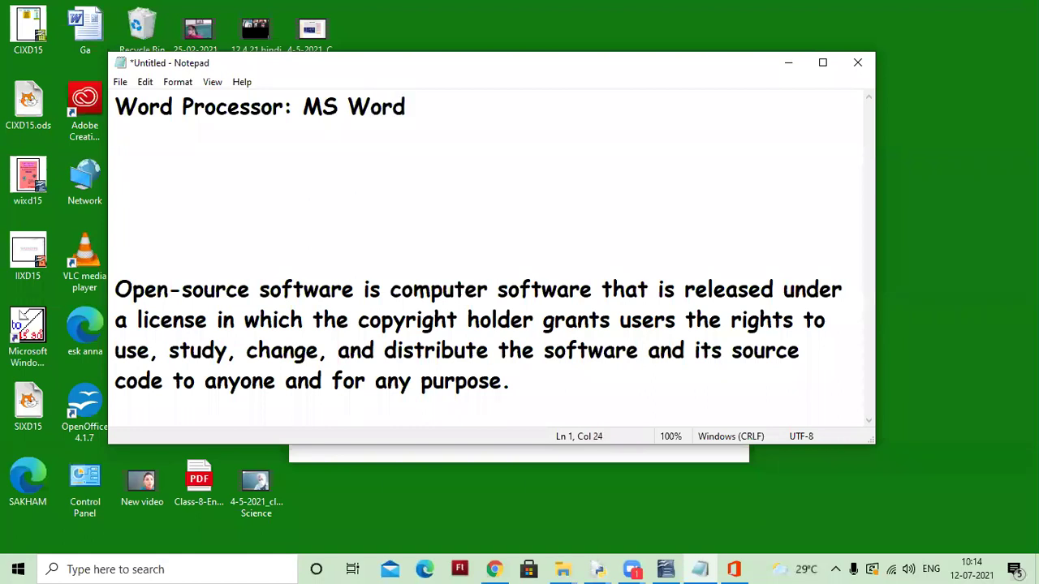
{"action": "type", "text": ", Wordstar"}
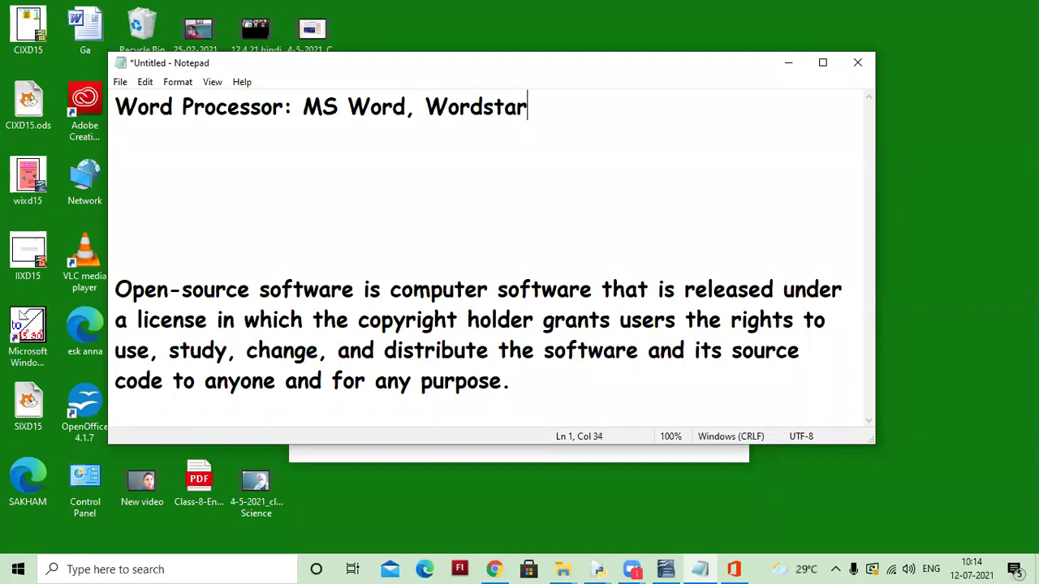
{"action": "type", "text": ", OOo W"}
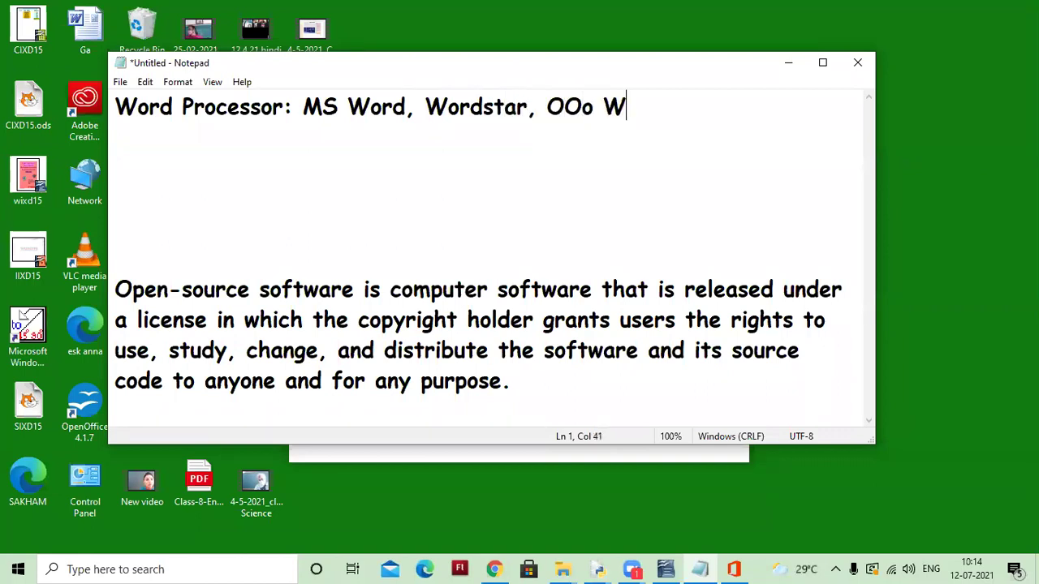
{"action": "type", "text": "riter"}
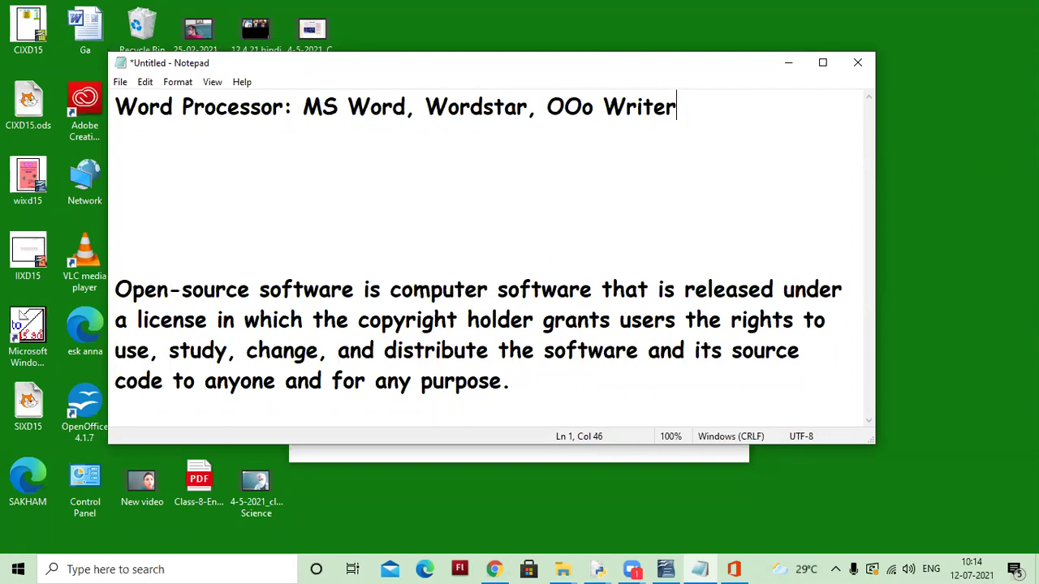
{"action": "key", "text": "Return"}
Step: Type 'Create documents, format, edit' on the second line and start a third line
{"action": "type", "text": "Create d"}
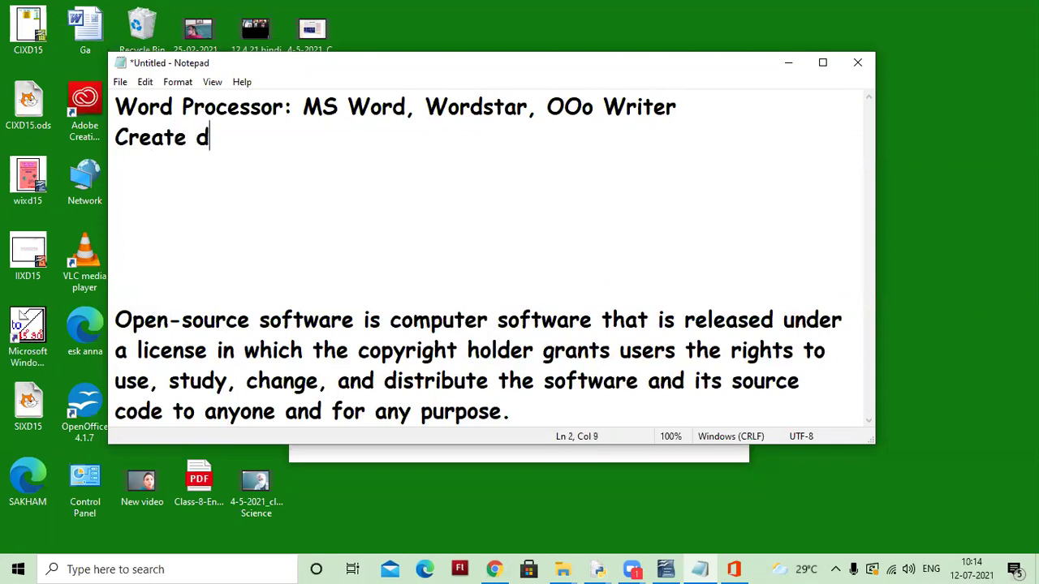
{"action": "type", "text": "ocuments"}
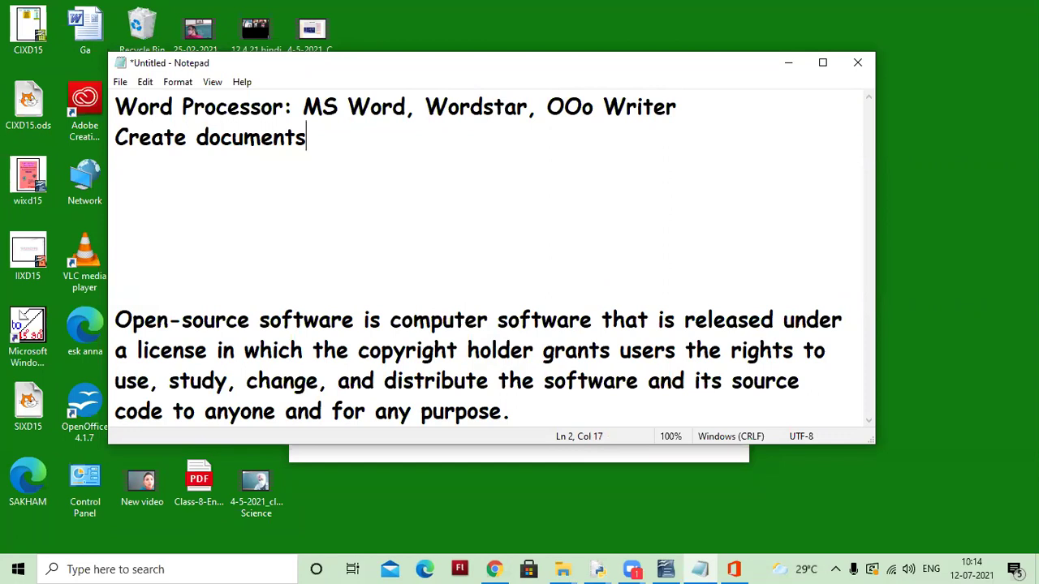
{"action": "type", "text": ", format"}
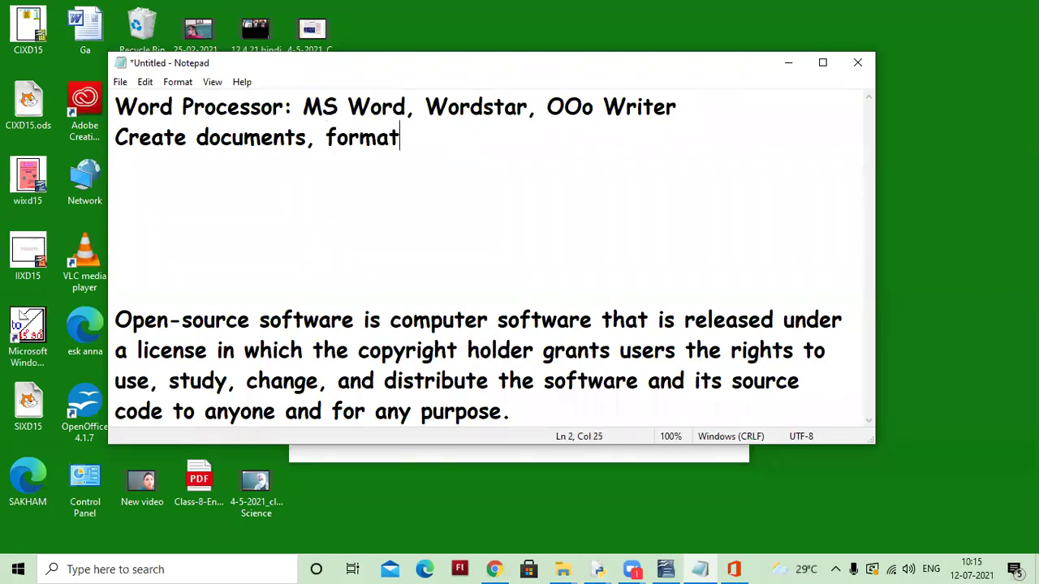
{"action": "type", "text": ", edit"}
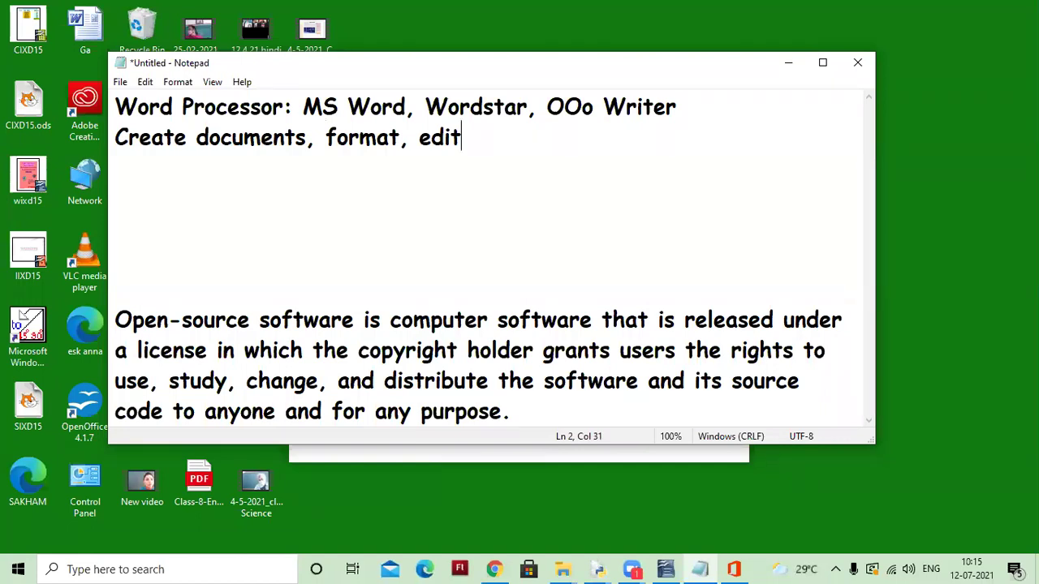
{"action": "key", "text": "Return"}
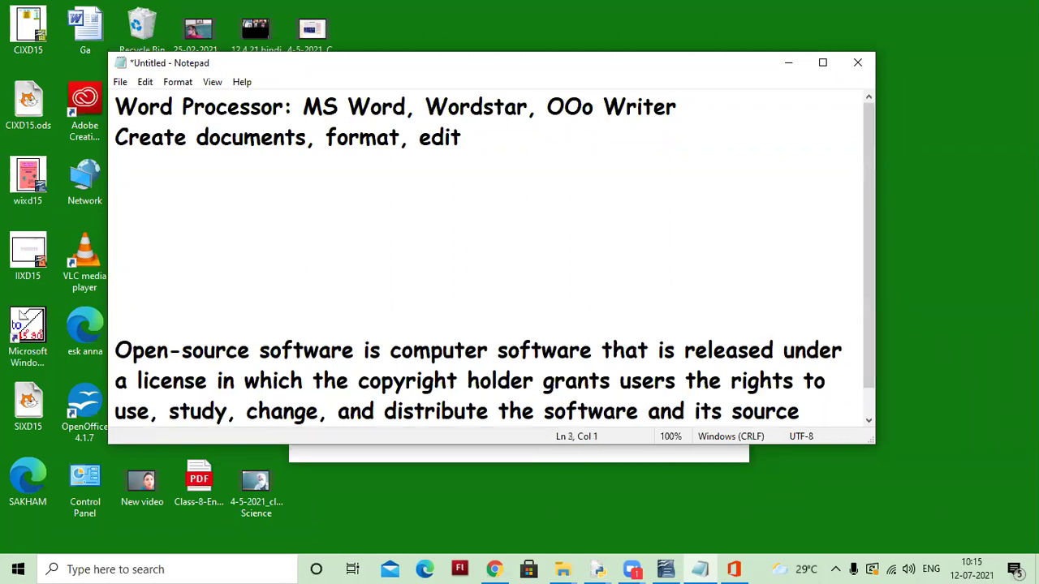
Step: Add the lines 'OOo Writer' and 'Open Source Office Suit', then start a new line
{"action": "type", "text": "OOo "}
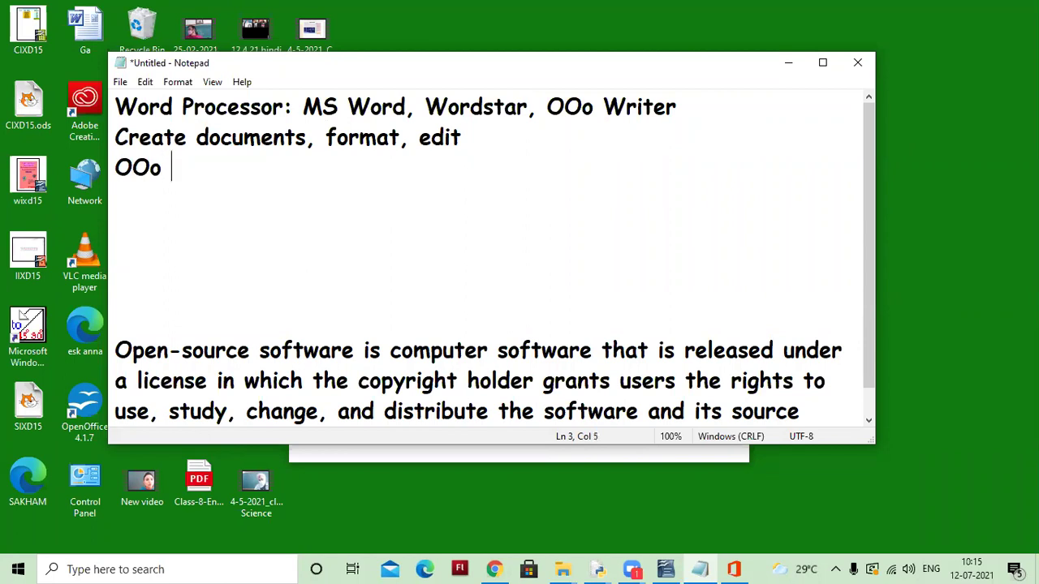
{"action": "type", "text": "Writer"}
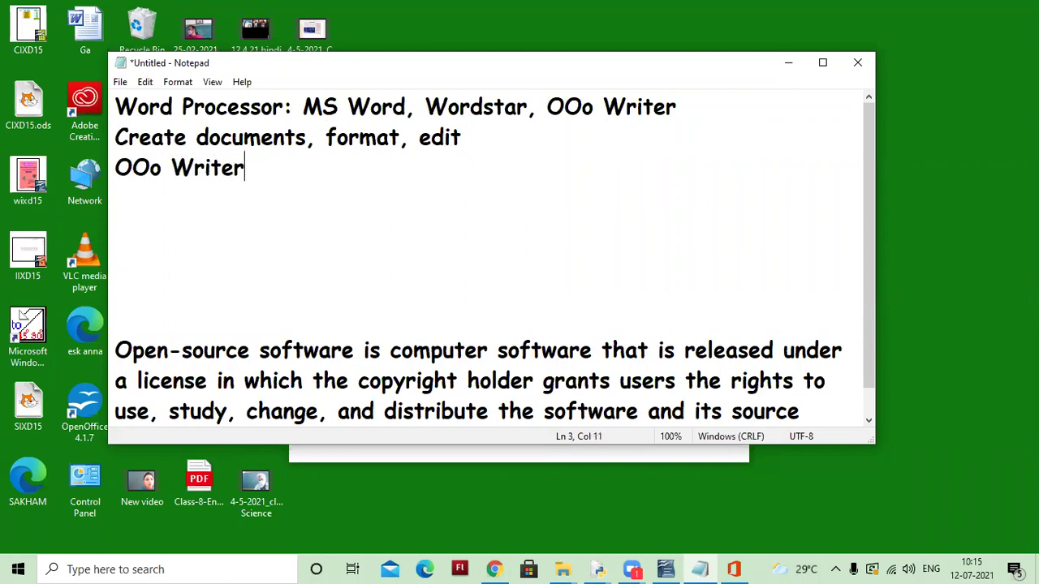
{"action": "key", "text": "Return"}
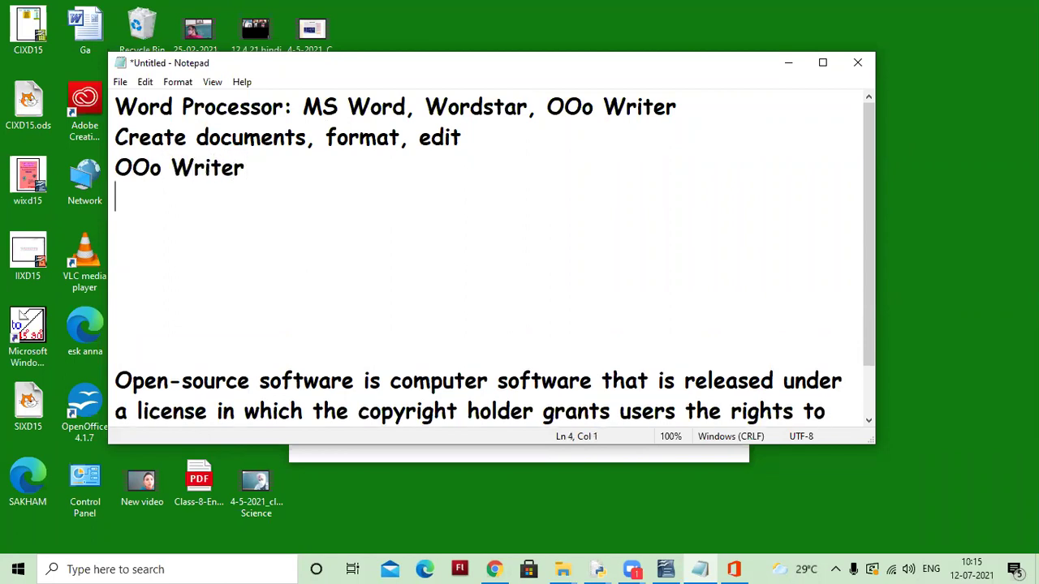
{"action": "type", "text": "Ope"}
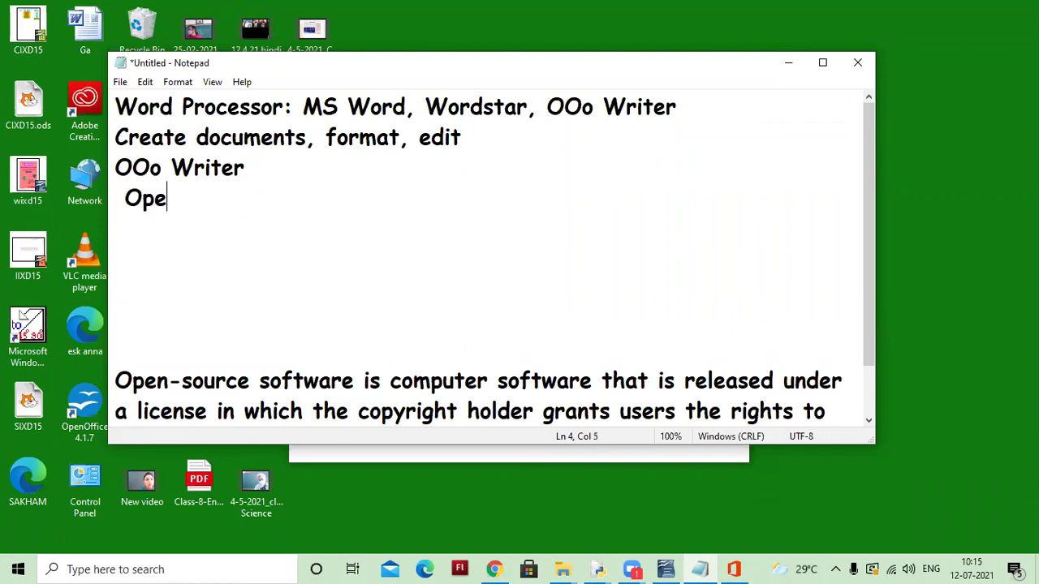
{"action": "type", "text": "n Source Office Suit"}
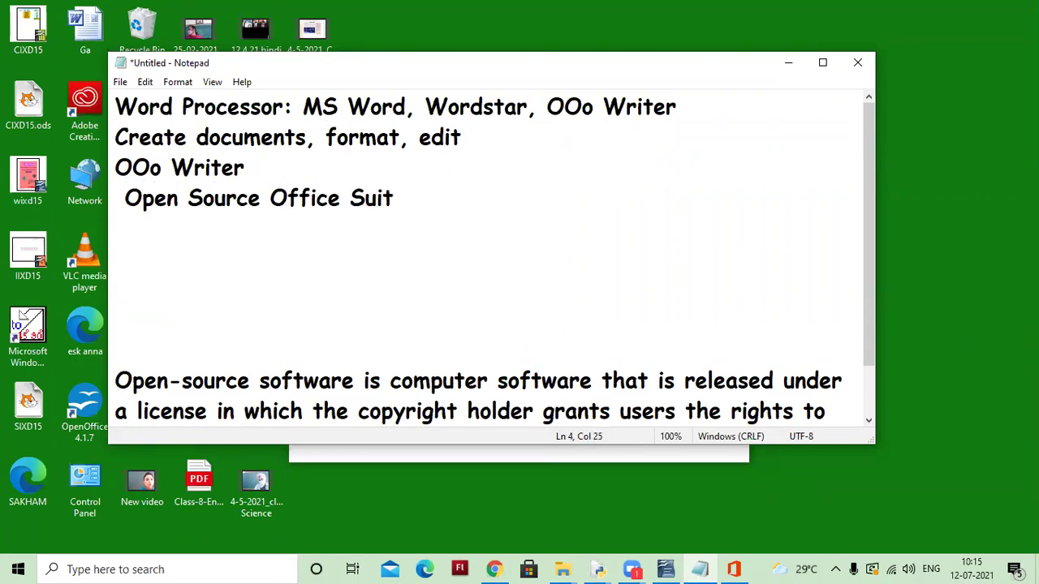
{"action": "left_click", "coordinate": [125, 198]}
{"action": "left_click_drag", "start_coordinate": [126, 198], "coordinate": [453, 206]}
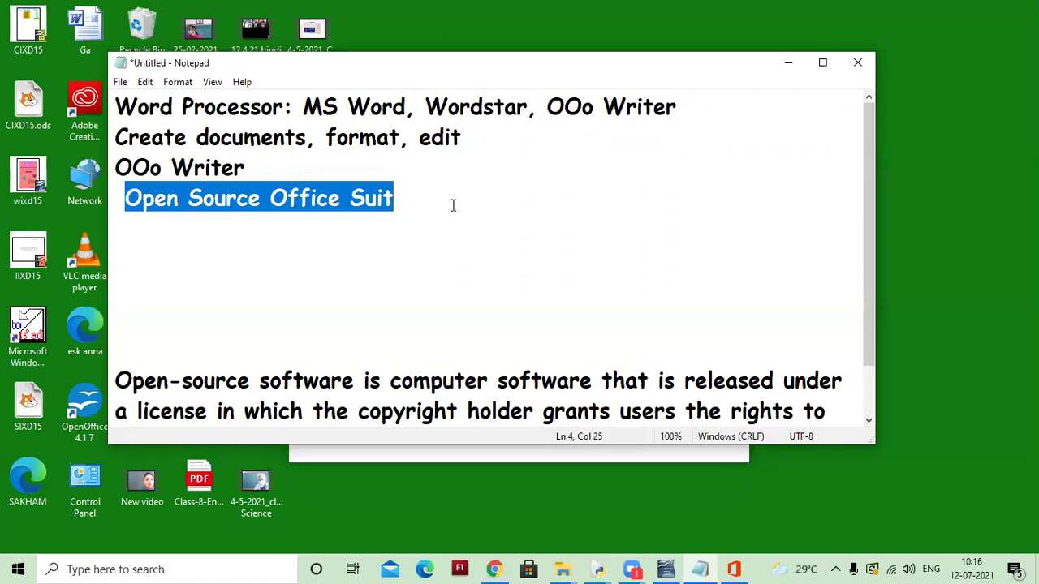
{"action": "left_click", "coordinate": [439, 204]}
{"action": "key", "text": "Return"}
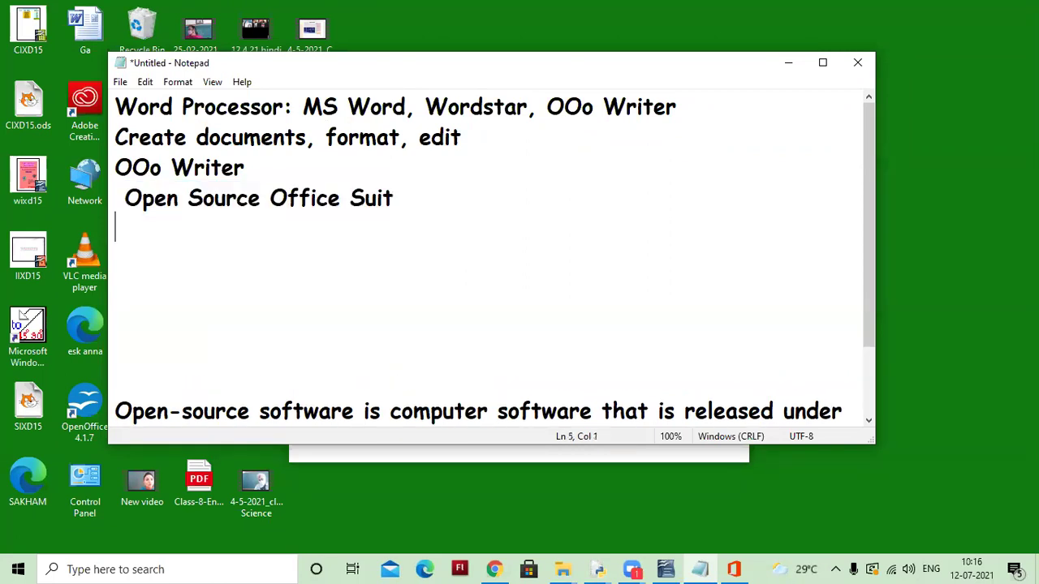
Step: List writer, base, impress and calc on separate lines
{"action": "type", "text": "writer"}
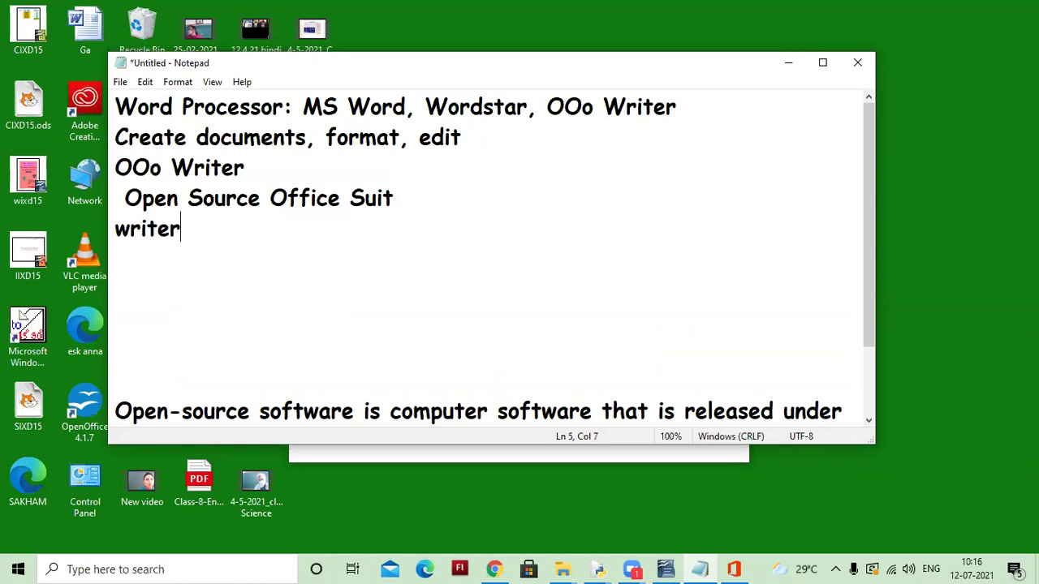
{"action": "key", "text": "Return"}
{"action": "type", "text": "base"}
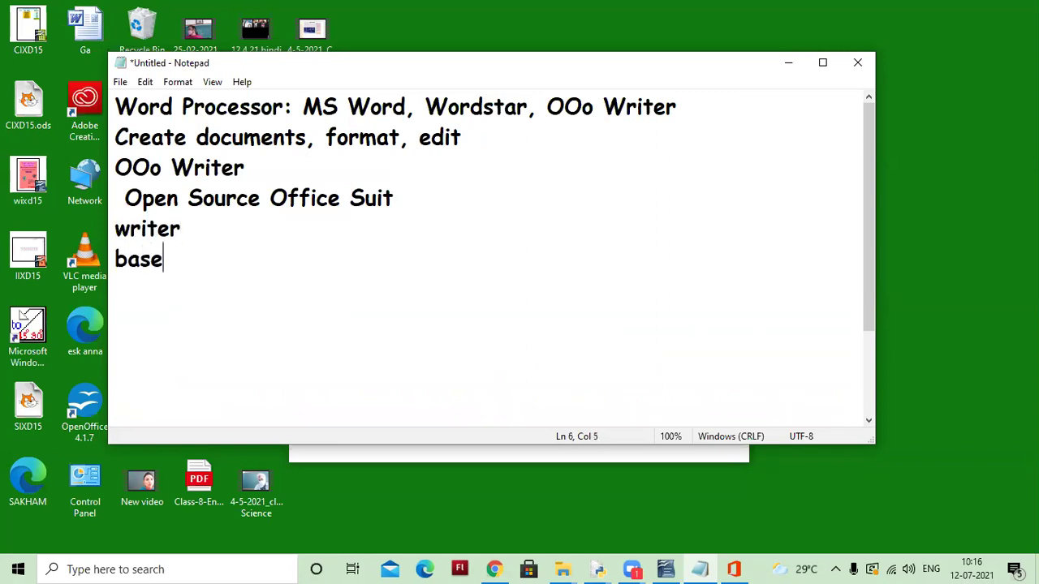
{"action": "key", "text": "Return"}
{"action": "type", "text": "im"}
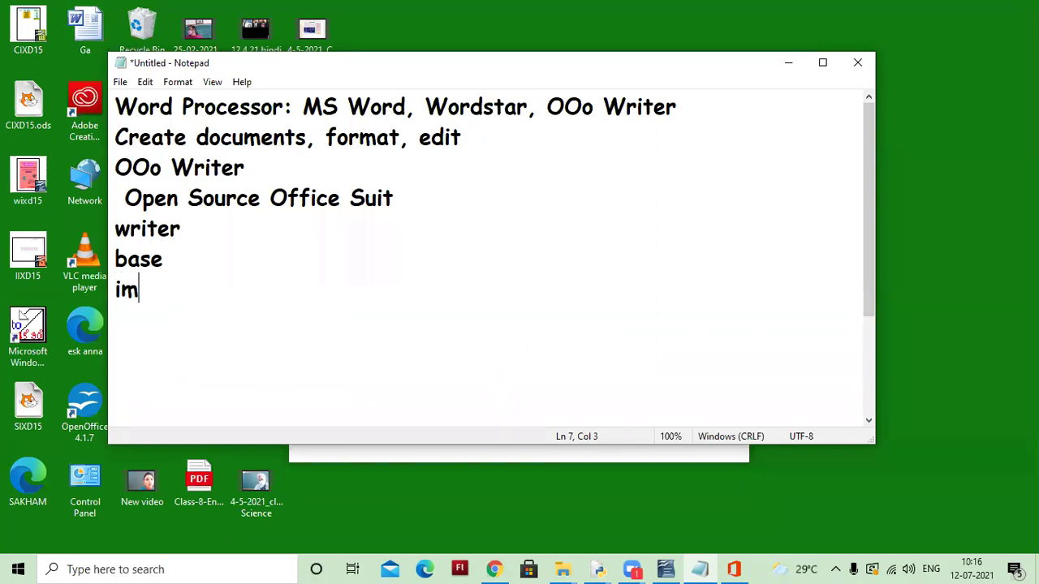
{"action": "type", "text": "press"}
{"action": "key", "text": "Return"}
{"action": "type", "text": "cal"}
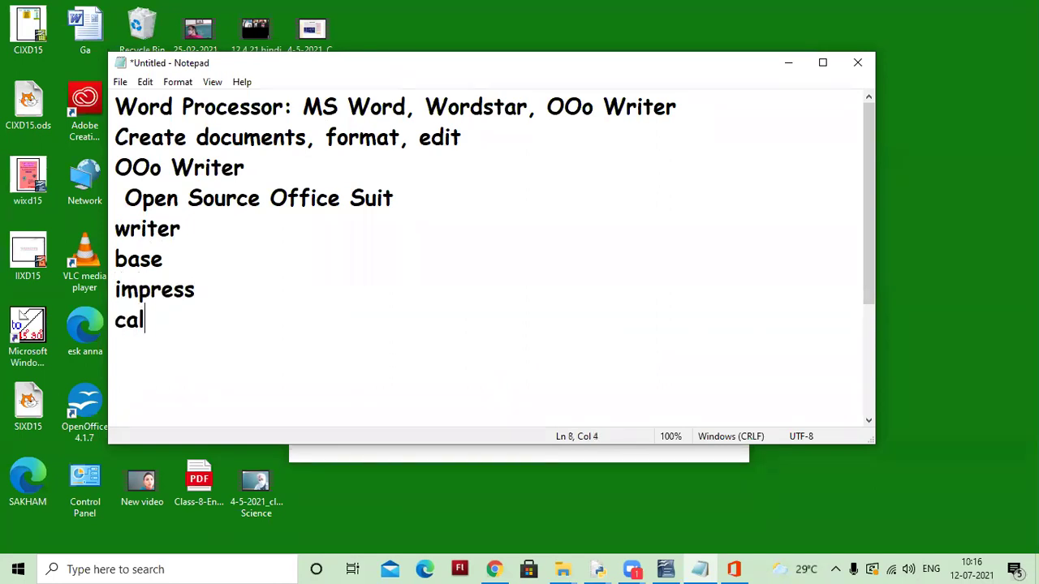
{"action": "type", "text": "lc"}
{"action": "key", "text": "BackSpace"}
{"action": "key", "text": "BackSpace"}
{"action": "type", "text": "c"}
Step: Scroll the Start menu to the OpenOffice 4.1.7 folder, expand it, then return to Notepad
{"action": "left_click", "coordinate": [20, 569]}
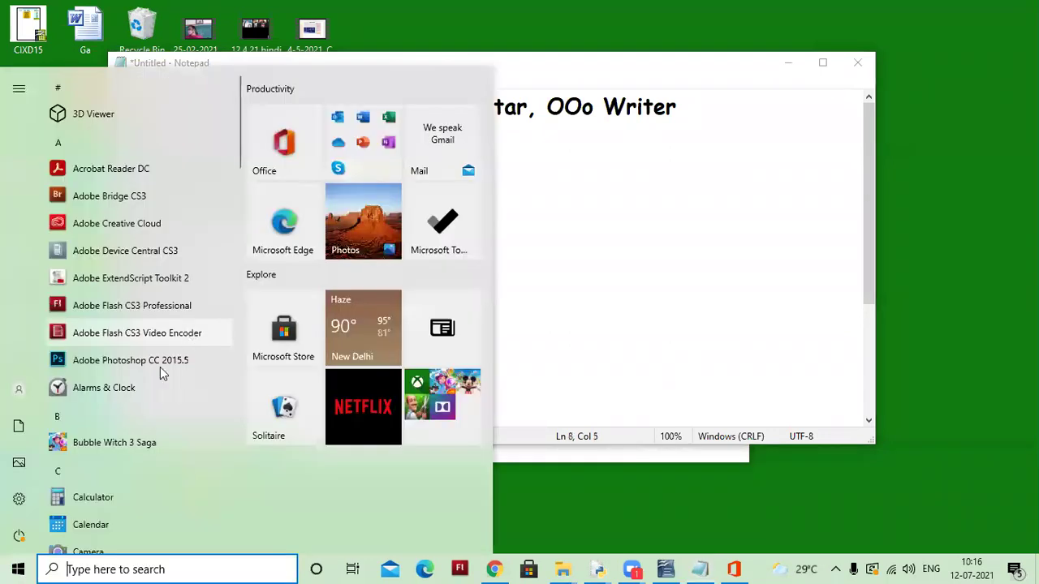
{"action": "scroll", "coordinate": [131, 446], "scroll_direction": "down", "scroll_amount": 12}
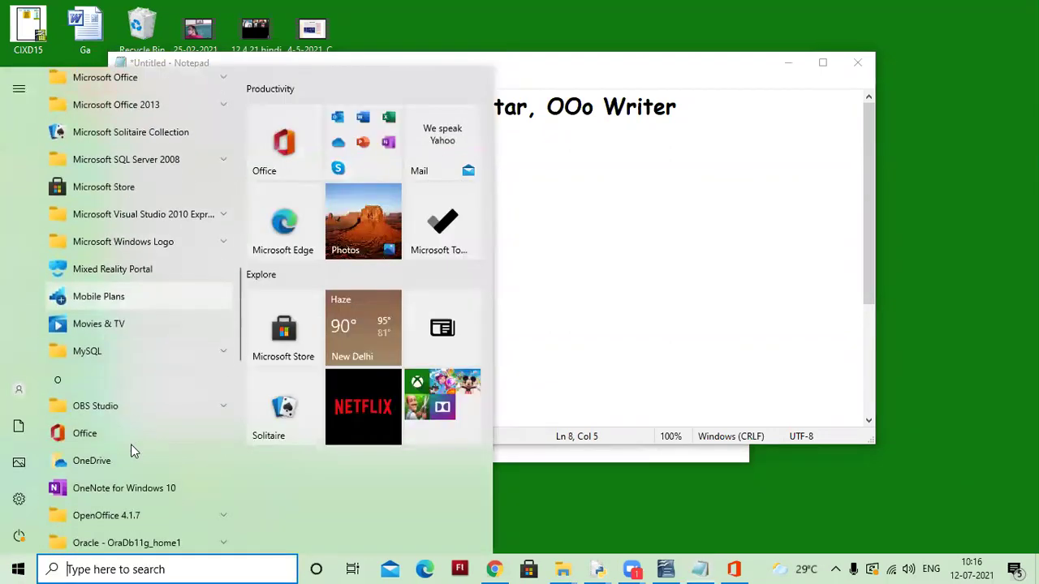
{"action": "scroll", "coordinate": [131, 442], "scroll_direction": "down", "scroll_amount": 3}
{"action": "left_click", "coordinate": [136, 372]}
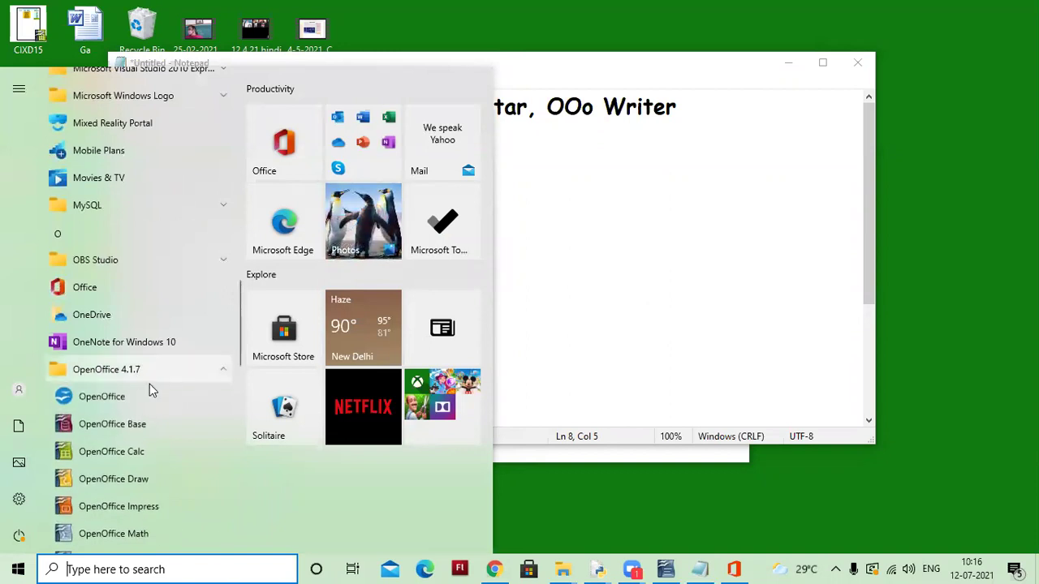
{"action": "scroll", "coordinate": [149, 383], "scroll_direction": "down", "scroll_amount": 1}
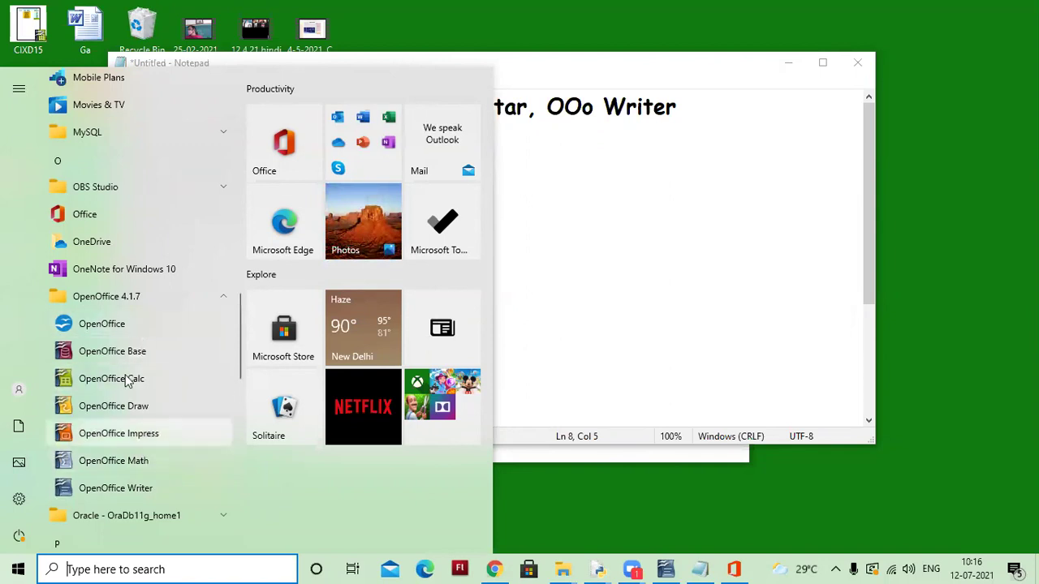
{"action": "left_click", "coordinate": [518, 180]}
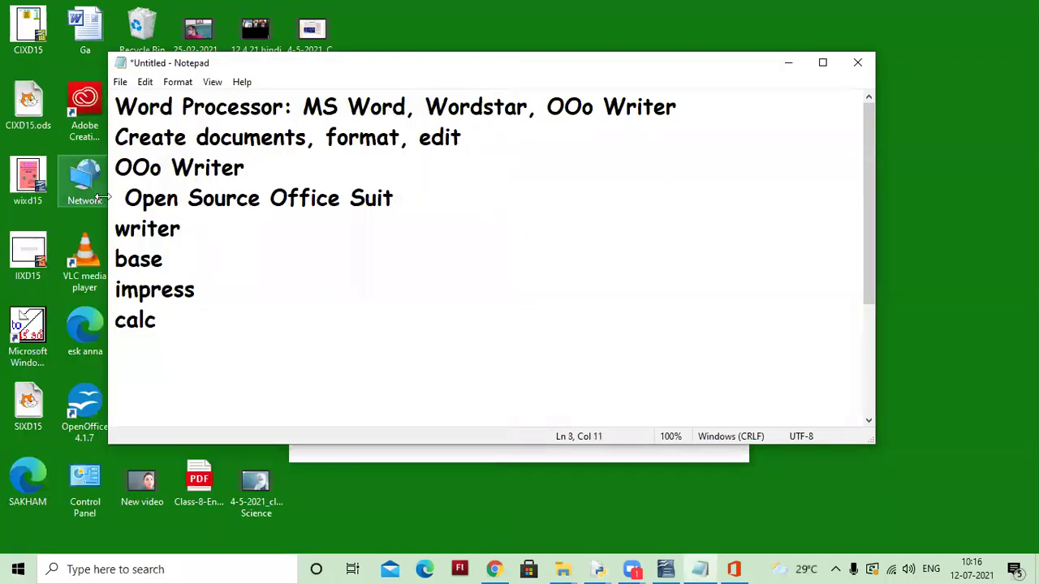
Step: Break line 4 before 'Open' so 'Open Source Office Suit' drops down a line
{"action": "left_click_drag", "start_coordinate": [125, 198], "coordinate": [429, 199]}
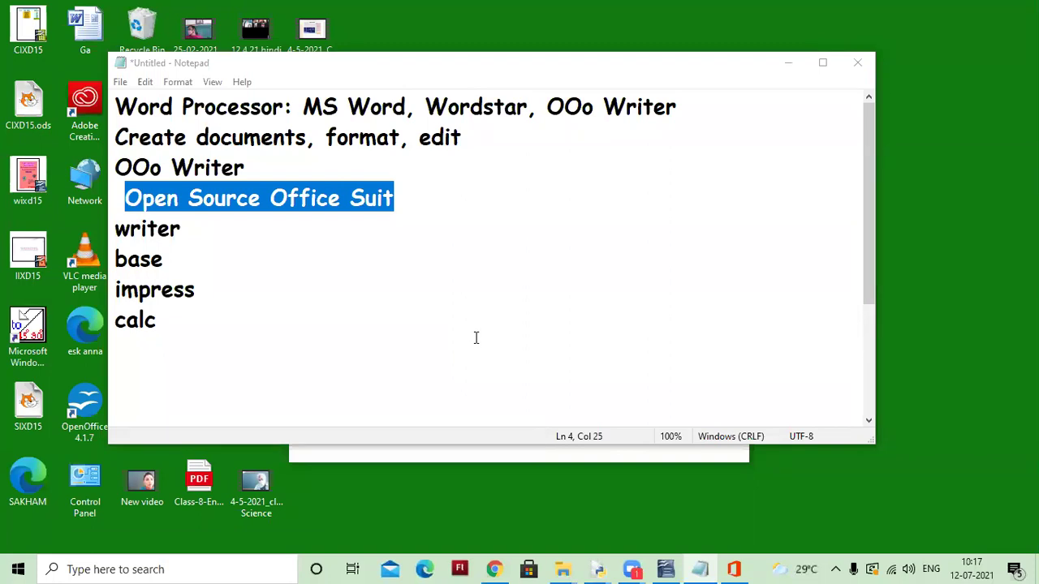
{"action": "left_click", "coordinate": [398, 306]}
{"action": "left_click_drag", "start_coordinate": [127, 198], "coordinate": [258, 196]}
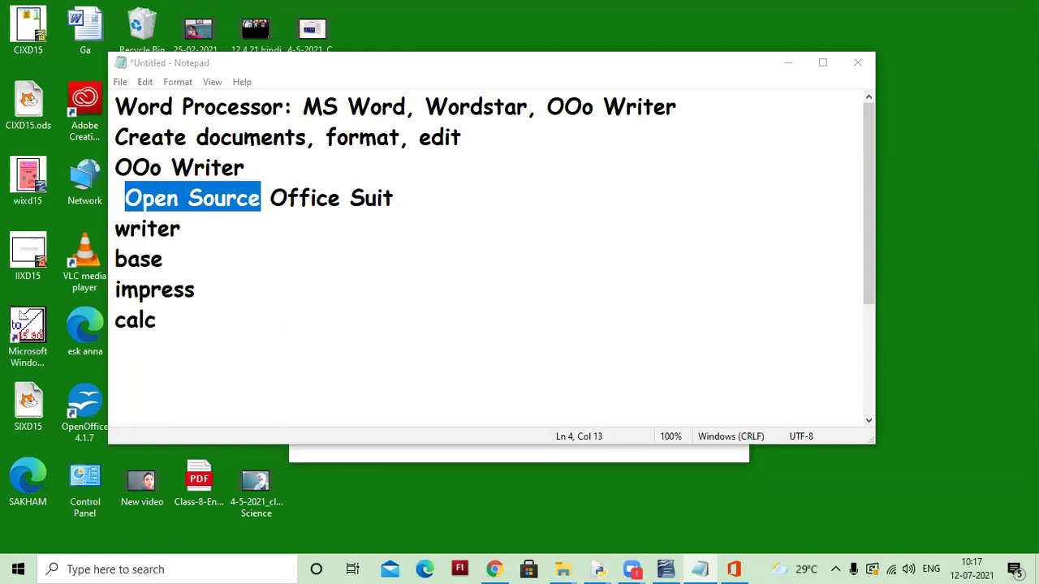
{"action": "left_click", "coordinate": [450, 224]}
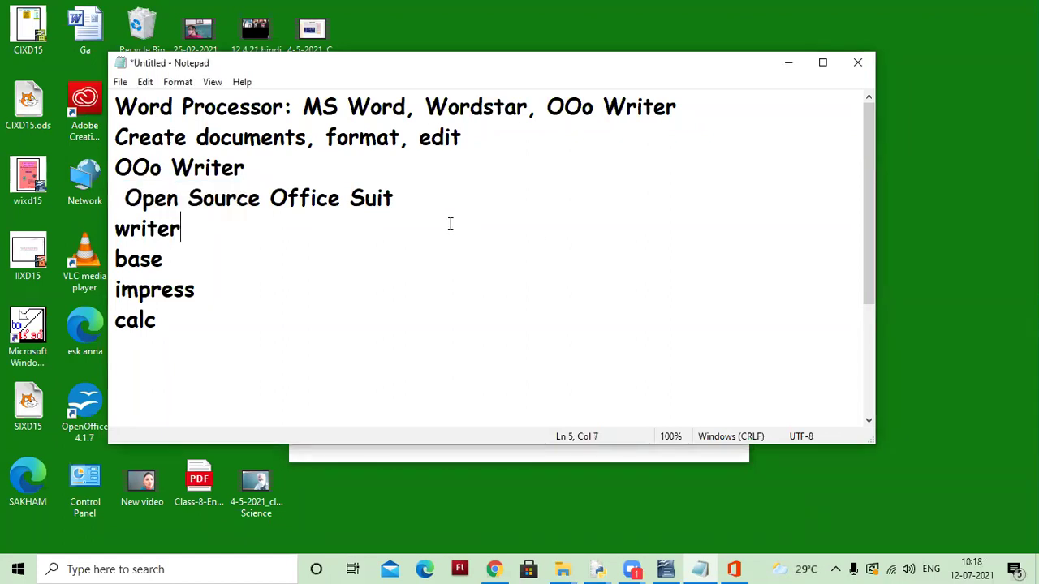
{"action": "left_click", "coordinate": [125, 199]}
{"action": "key", "text": "Return"}
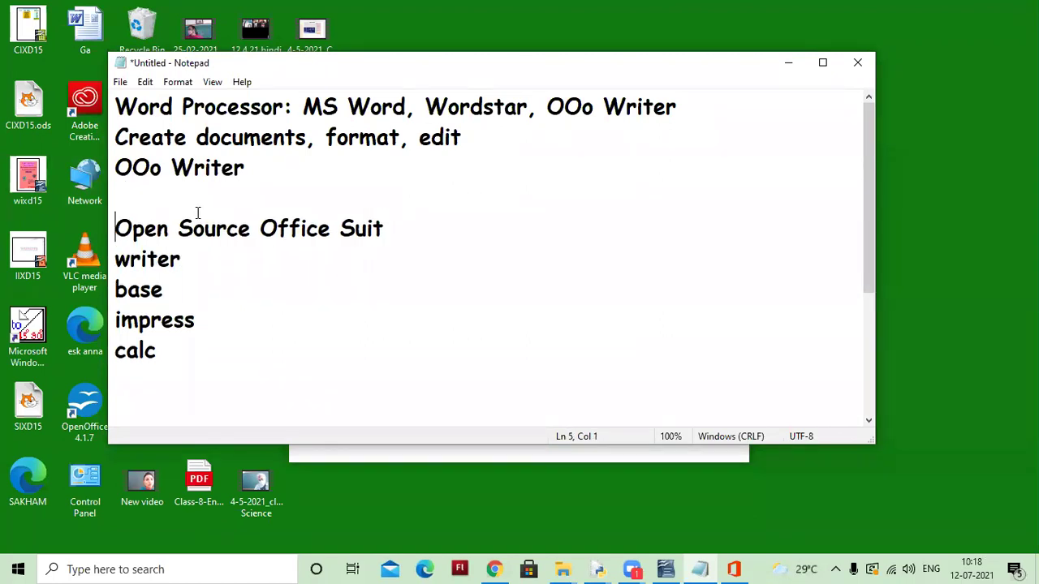
{"action": "left_click", "coordinate": [356, 208]}
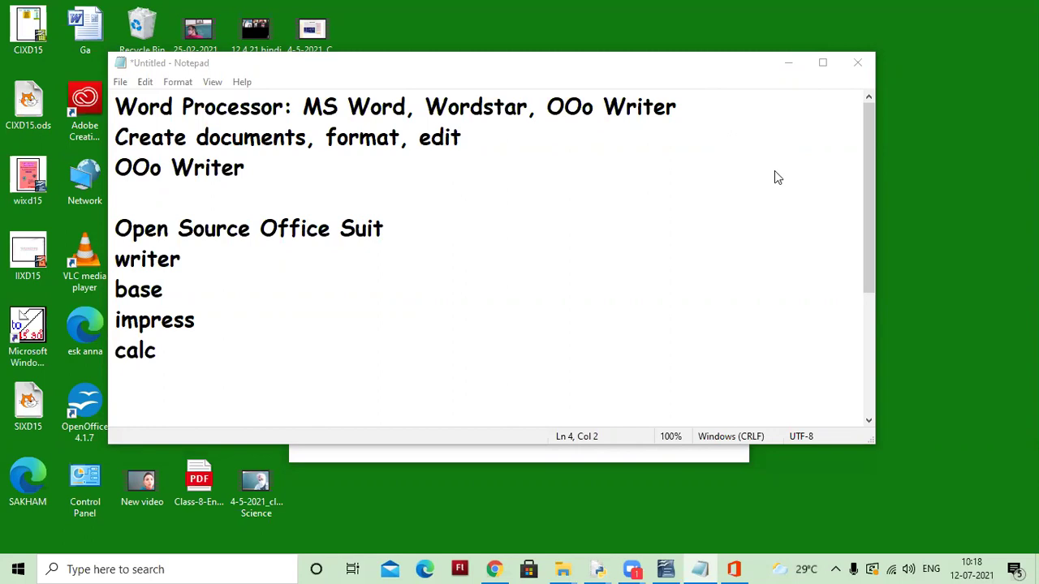
{"action": "left_click", "coordinate": [316, 186]}
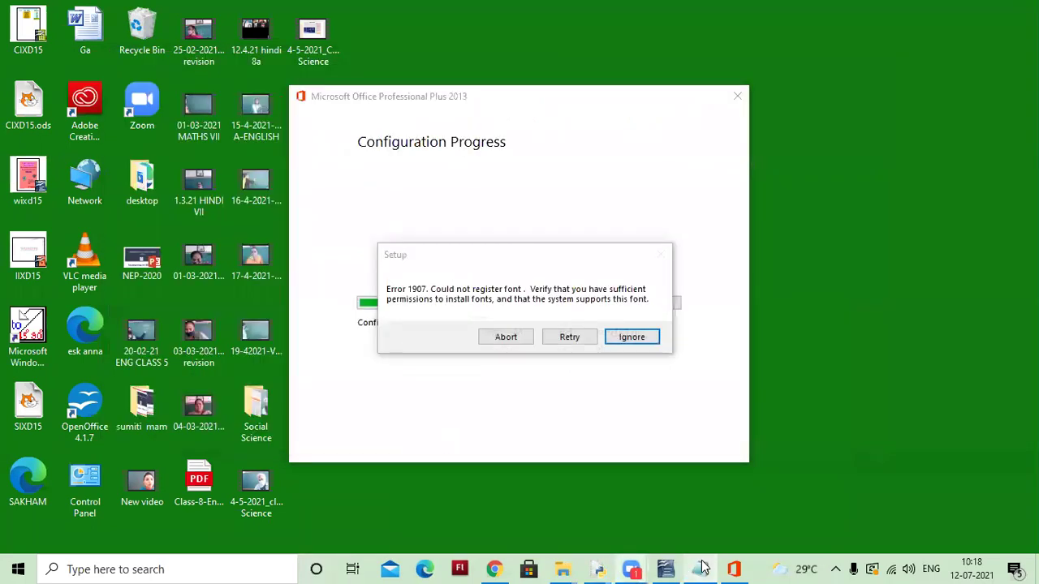
Step: Move the Notepad window up-left and add empty lines after 'purpose.' in the definition paragraph
{"action": "scroll", "coordinate": [336, 357], "scroll_direction": "down", "scroll_amount": 3}
{"action": "left_click", "coordinate": [322, 207]}
{"action": "left_click_drag", "start_coordinate": [263, 67], "coordinate": [207, 50]}
{"action": "left_click", "coordinate": [476, 402]}
{"action": "key", "text": "Return"}
{"action": "key", "text": "Return"}
{"action": "key", "text": "Return"}
{"action": "key", "text": "Return"}
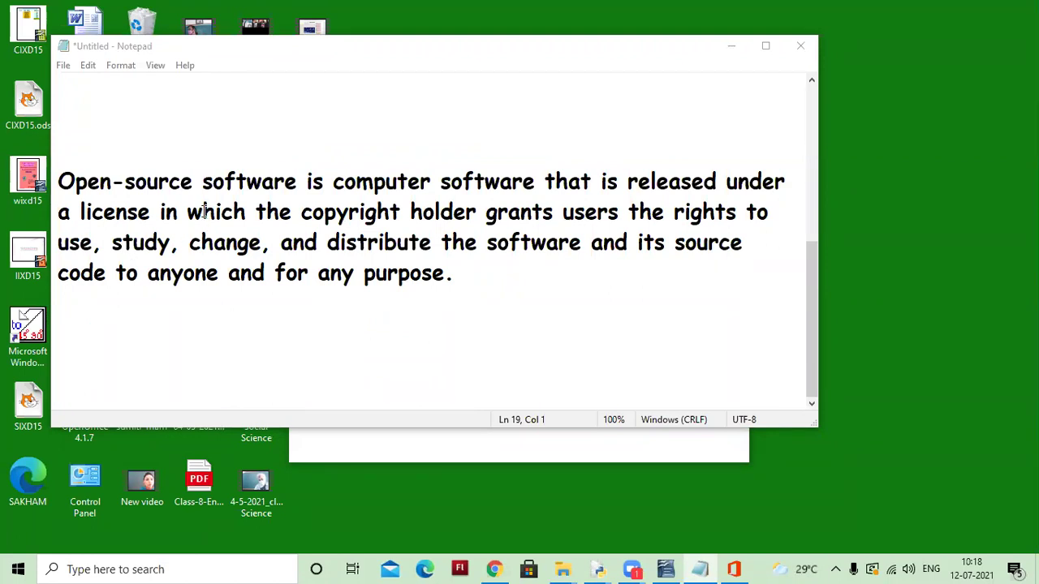
{"action": "left_click_drag", "start_coordinate": [300, 214], "coordinate": [678, 225]}
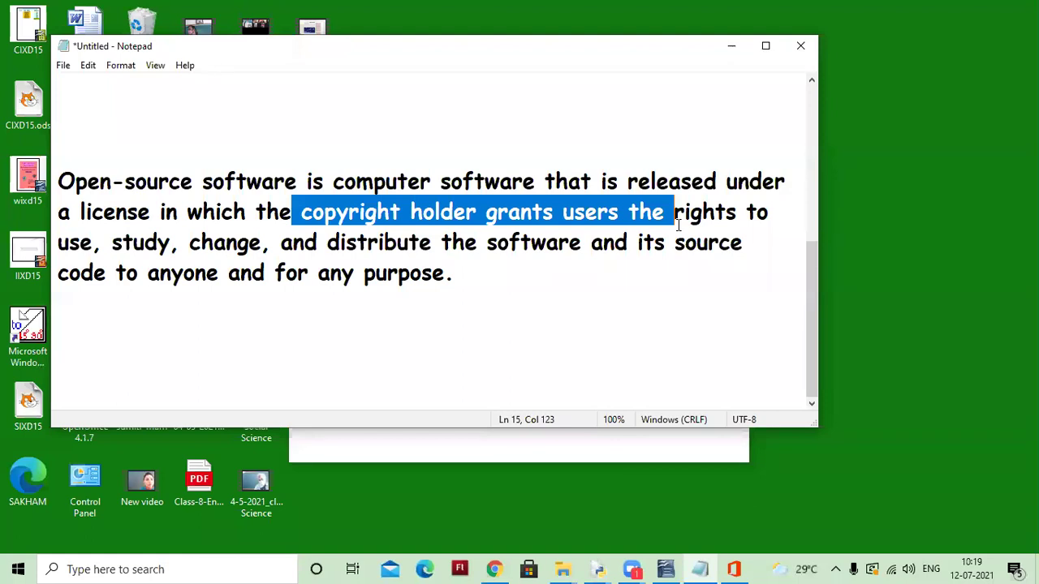
{"action": "scroll", "coordinate": [762, 257], "scroll_direction": "up", "scroll_amount": 1}
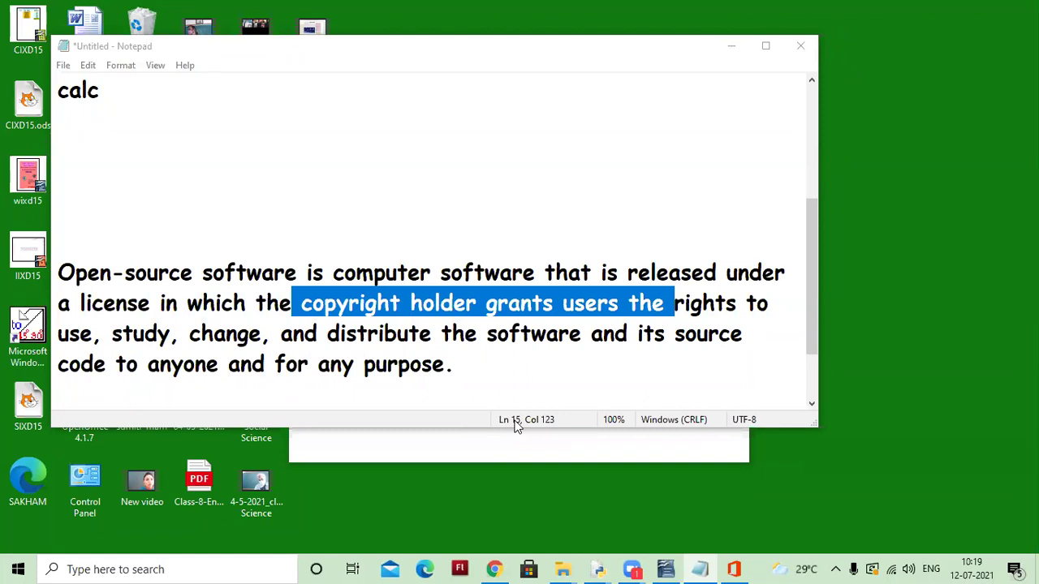
Step: Type 'MS Word' on the empty line below calc and 'exe:-' on the next line
{"action": "left_click", "coordinate": [420, 152]}
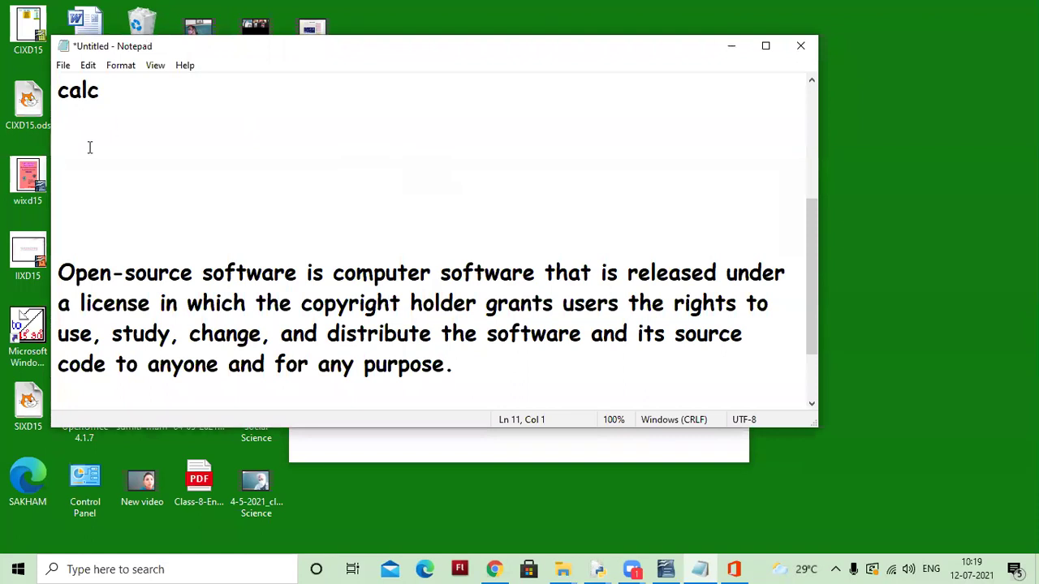
{"action": "type", "text": "MS Word"}
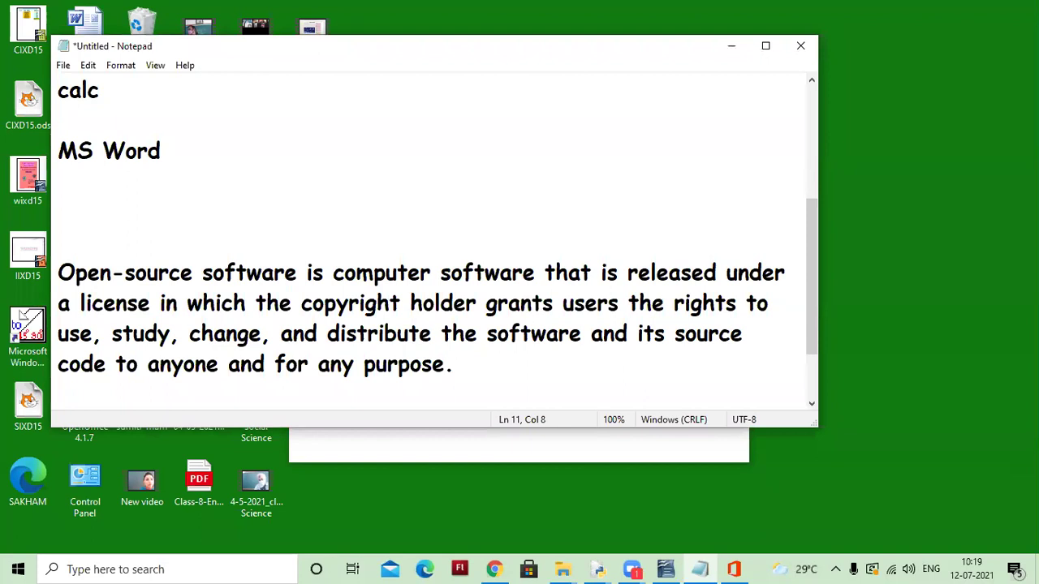
{"action": "key", "text": "Return"}
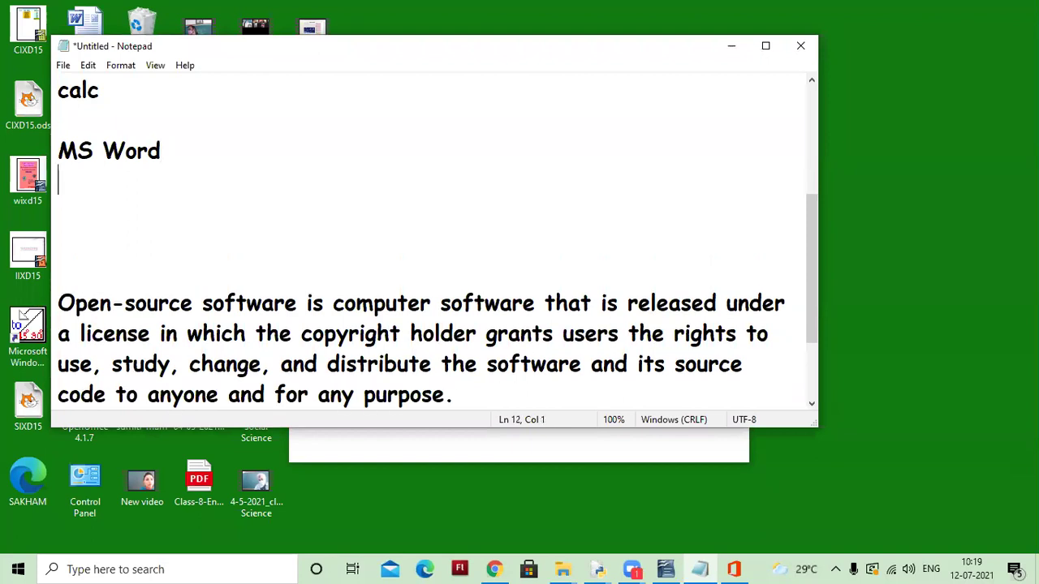
{"action": "type", "text": "exe:-"}
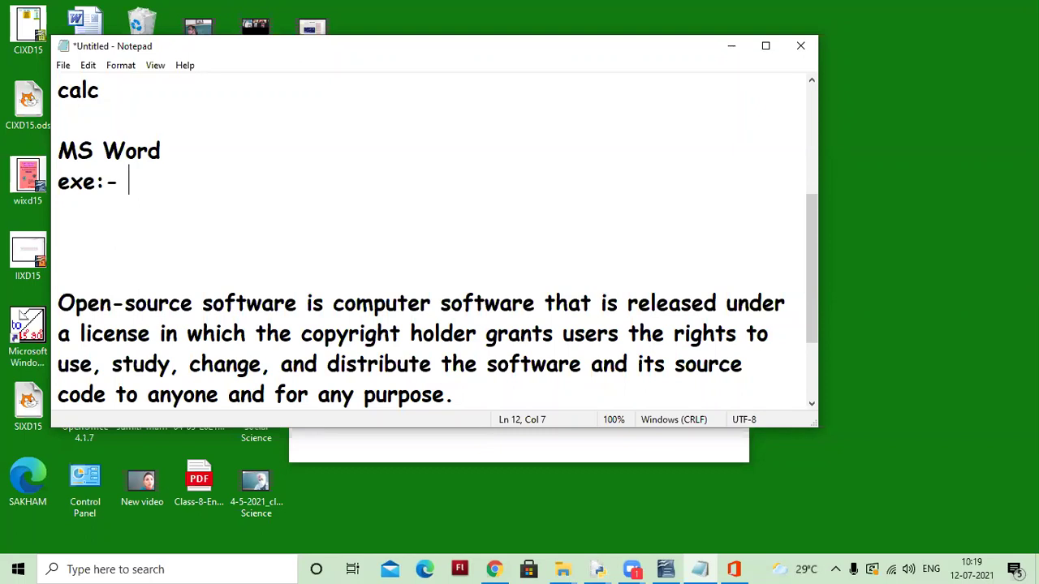
Step: Open a second Notepad via 'notepad' search and drop the Windows Accessories Notepad shortcut into it
{"action": "left_click", "coordinate": [562, 568]}
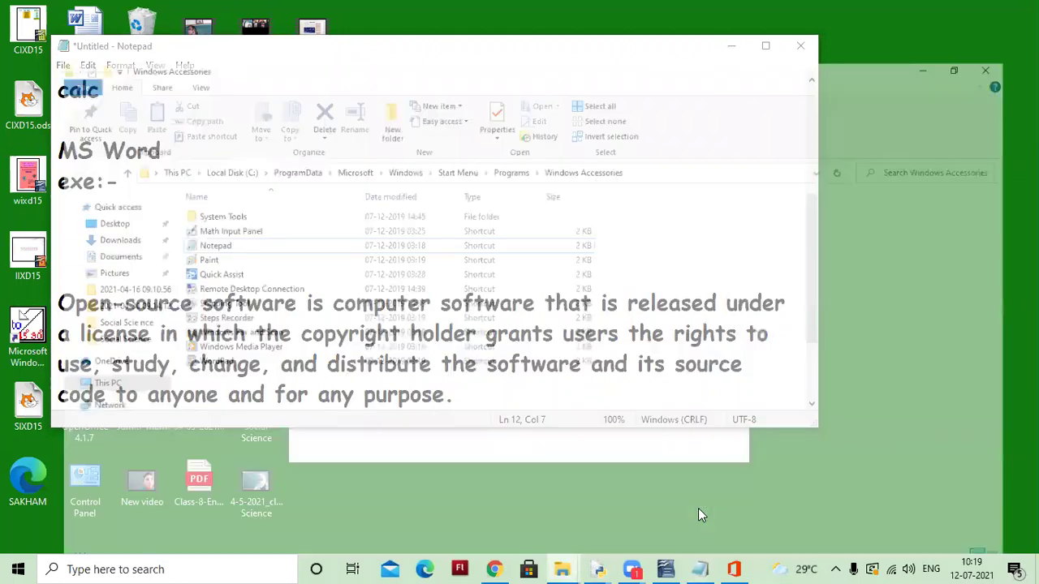
{"action": "left_click", "coordinate": [698, 510]}
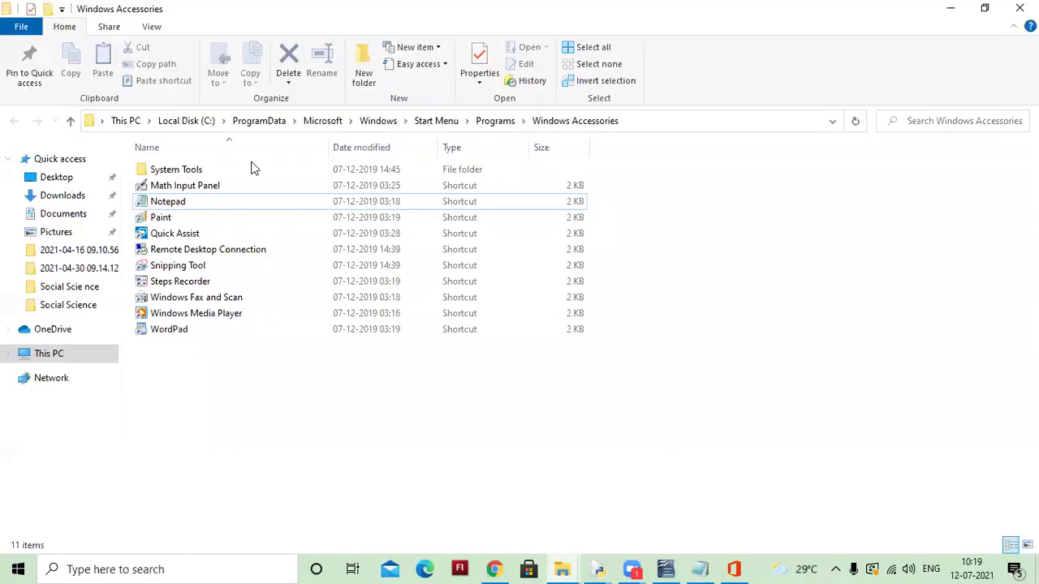
{"action": "left_click", "coordinate": [179, 569]}
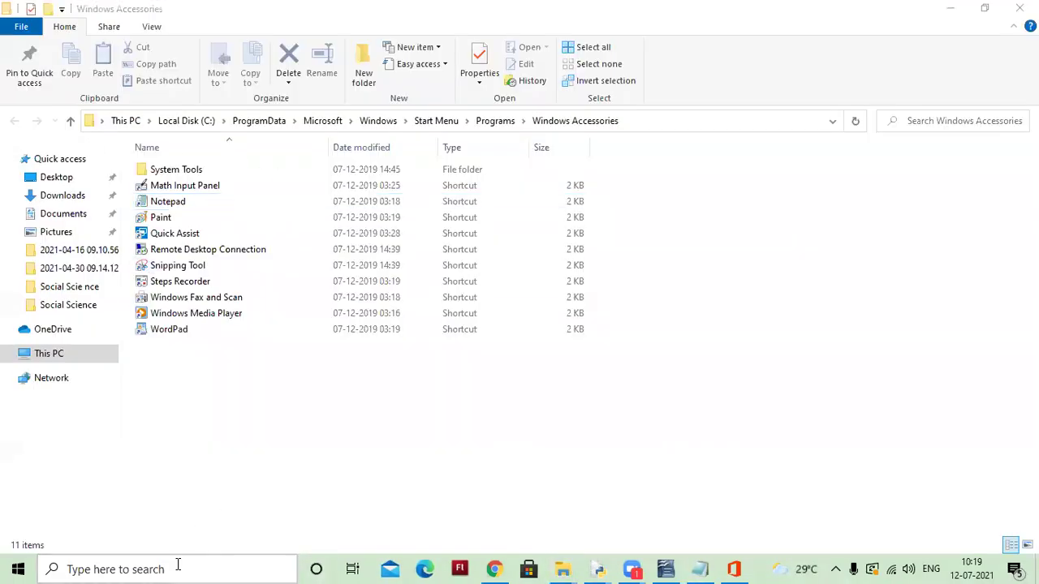
{"action": "type", "text": "n"}
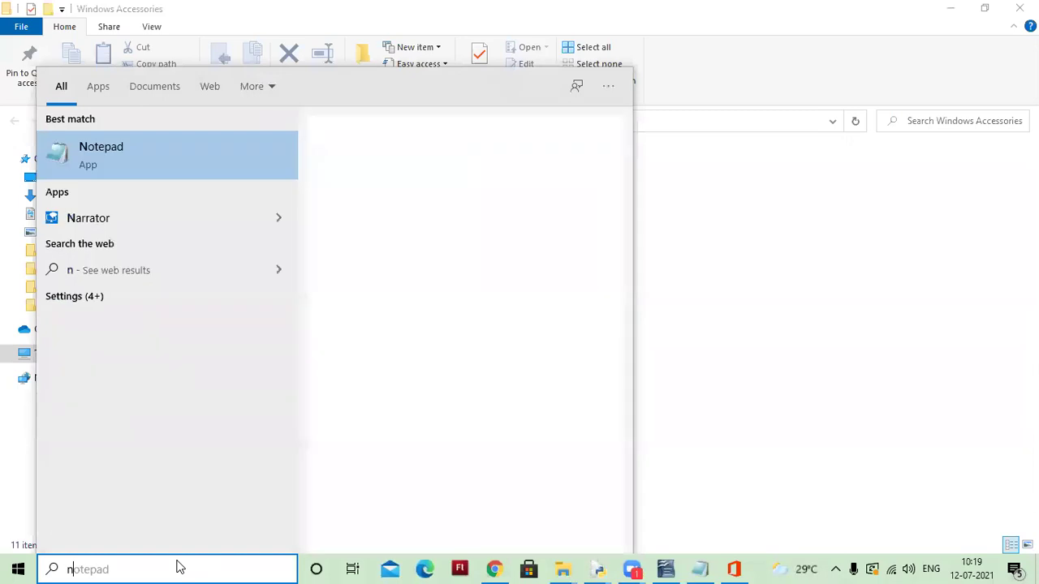
{"action": "type", "text": "otepad"}
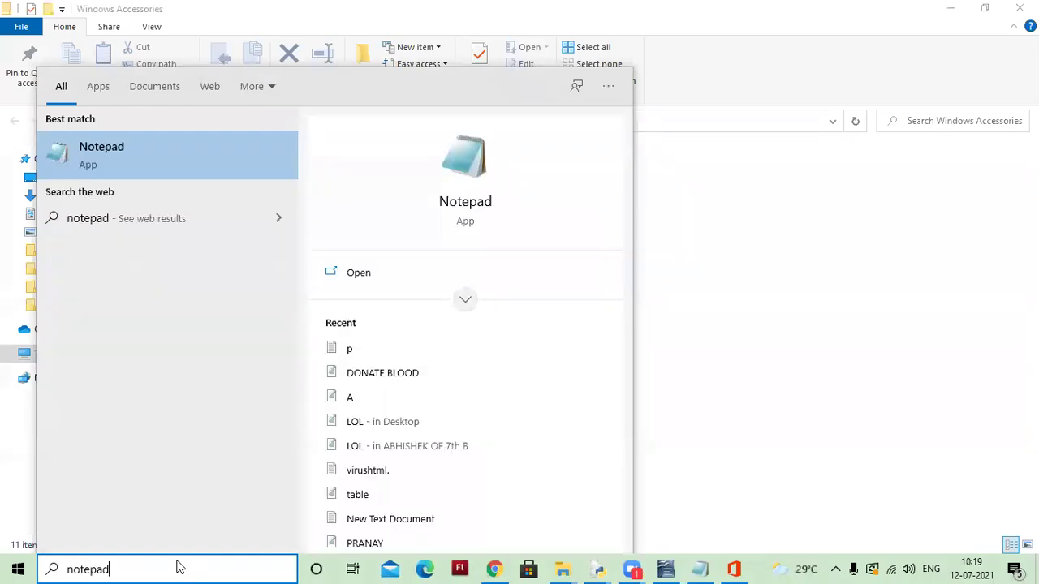
{"action": "left_click", "coordinate": [94, 162]}
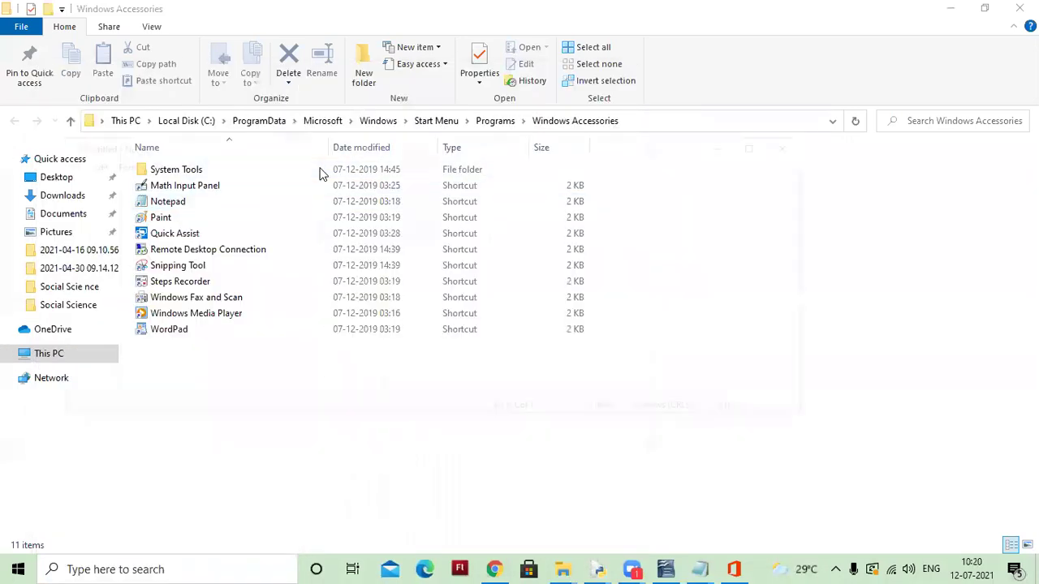
{"action": "left_click_drag", "start_coordinate": [350, 146], "coordinate": [721, 167]}
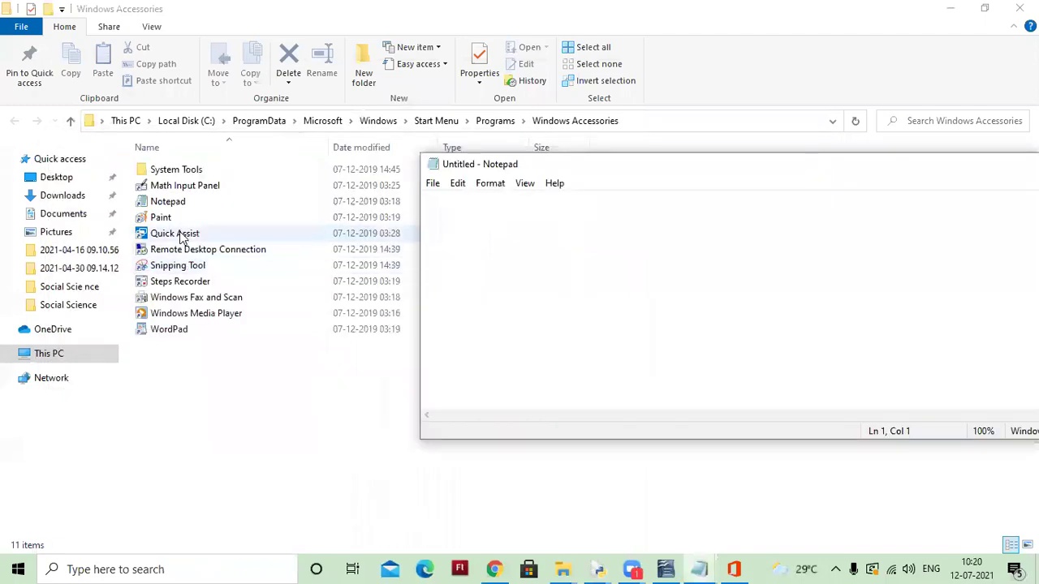
{"action": "left_click_drag", "start_coordinate": [172, 209], "coordinate": [580, 245]}
Step: Maximise the second Notepad window and turn on Word Wrap
{"action": "left_click", "coordinate": [603, 174]}
{"action": "double_click", "coordinate": [603, 174]}
{"action": "left_click", "coordinate": [70, 24]}
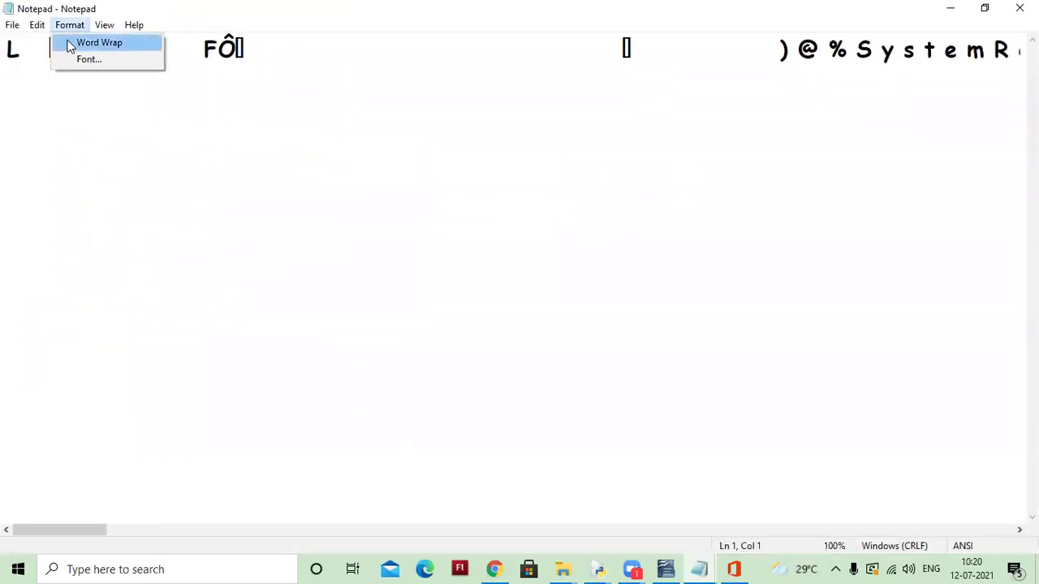
{"action": "left_click", "coordinate": [85, 59]}
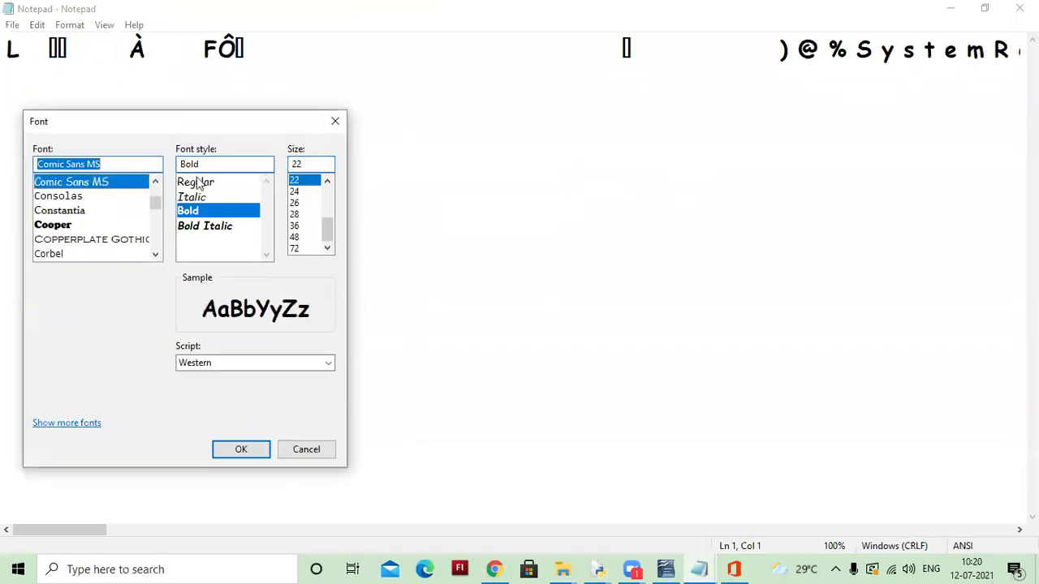
{"action": "left_click", "coordinate": [335, 121]}
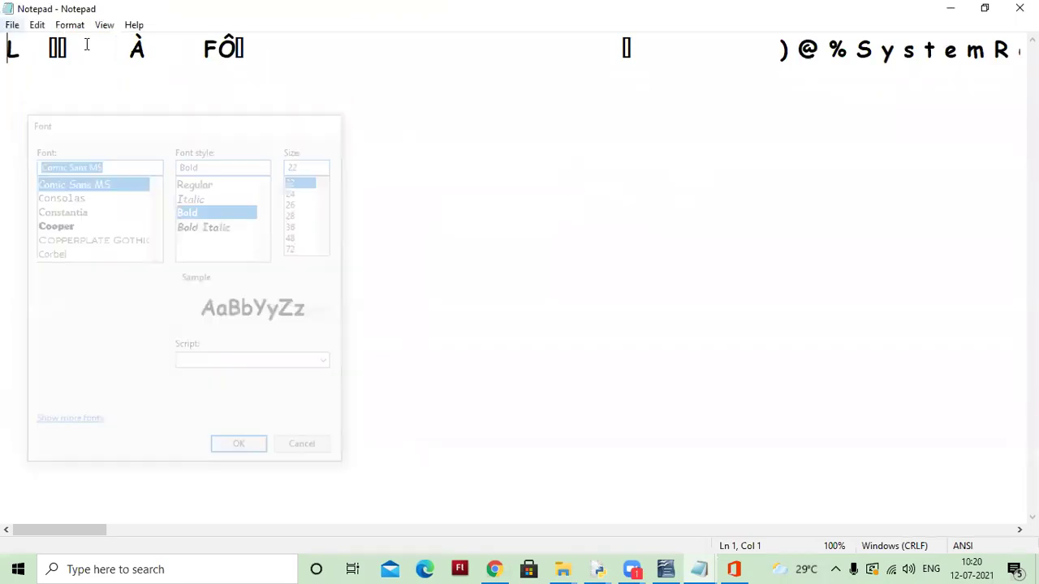
{"action": "left_click", "coordinate": [70, 25]}
{"action": "left_click", "coordinate": [91, 42]}
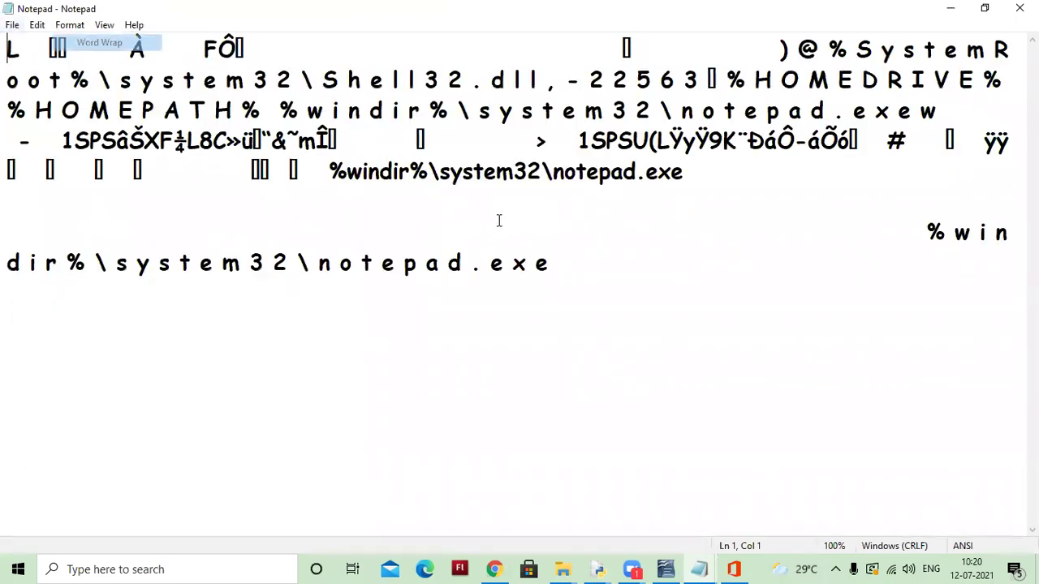
Step: Select the shortcut text from HOMEPATH to the final notepad.exe line, then minimise the window
{"action": "left_click", "coordinate": [154, 110]}
{"action": "left_click", "coordinate": [53, 111]}
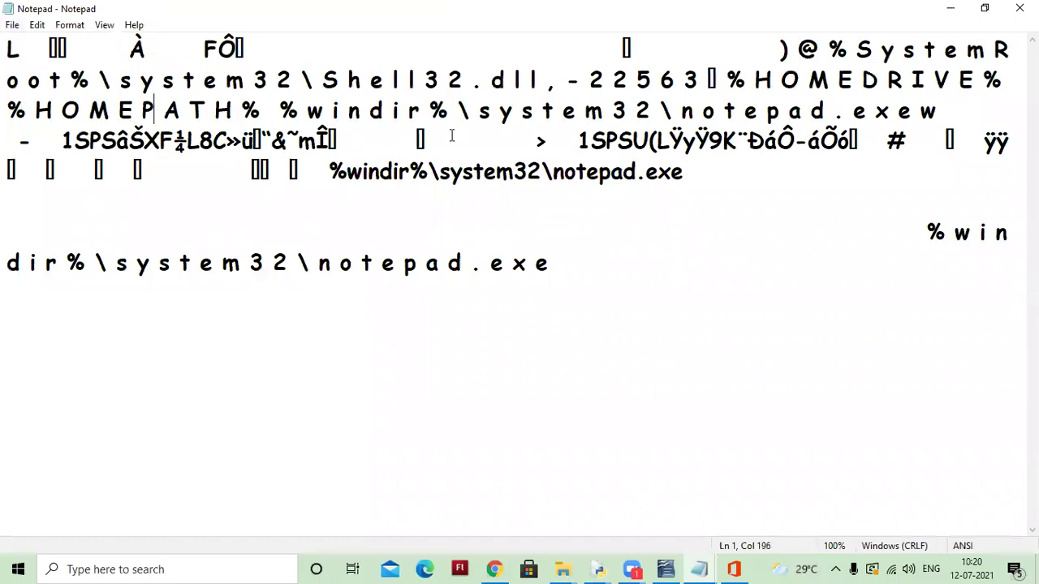
{"action": "left_click", "coordinate": [707, 245], "text": "shift"}
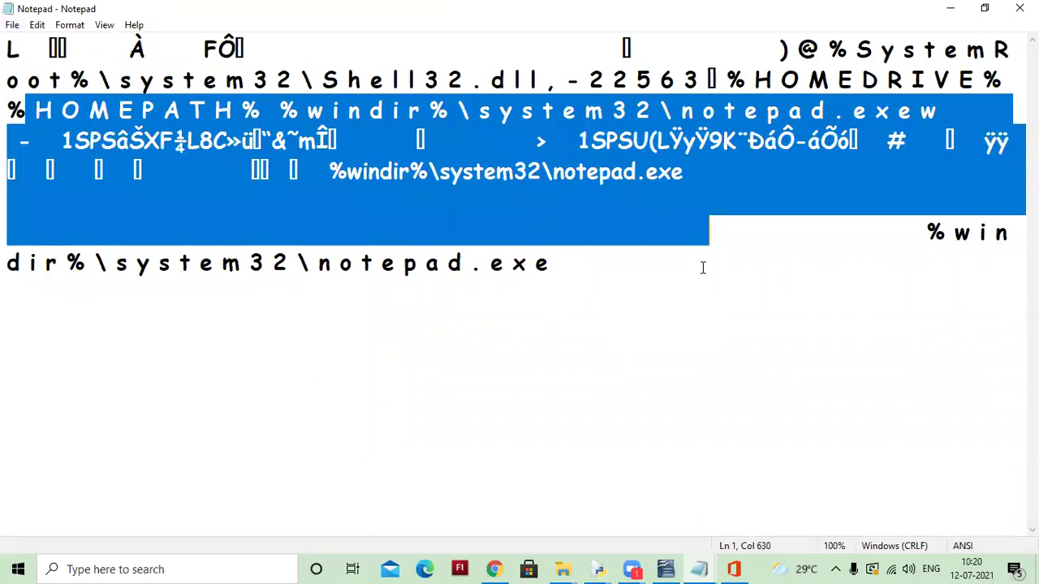
{"action": "left_click", "coordinate": [703, 267], "text": "shift"}
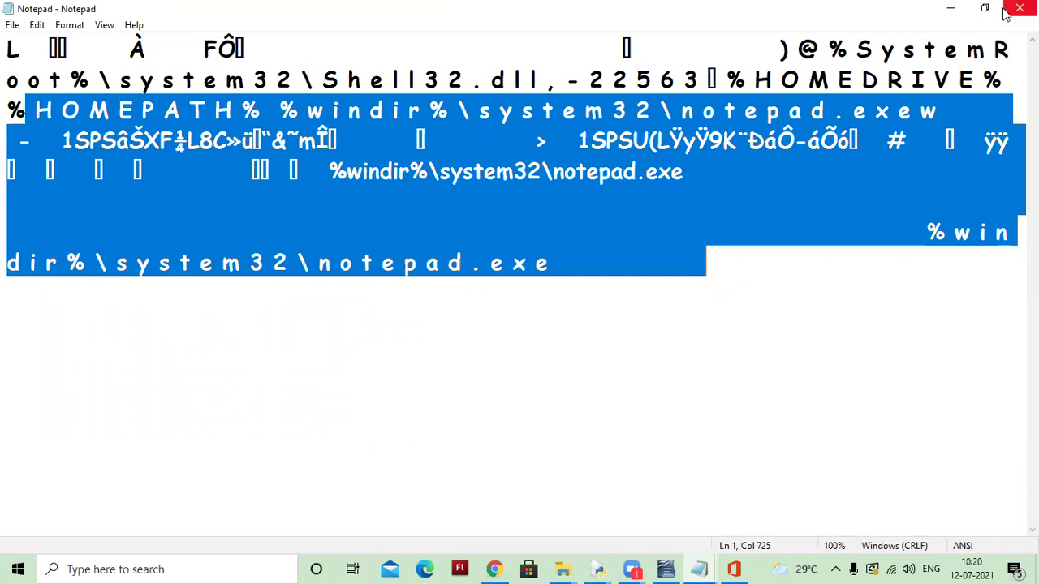
{"action": "left_click", "coordinate": [950, 9]}
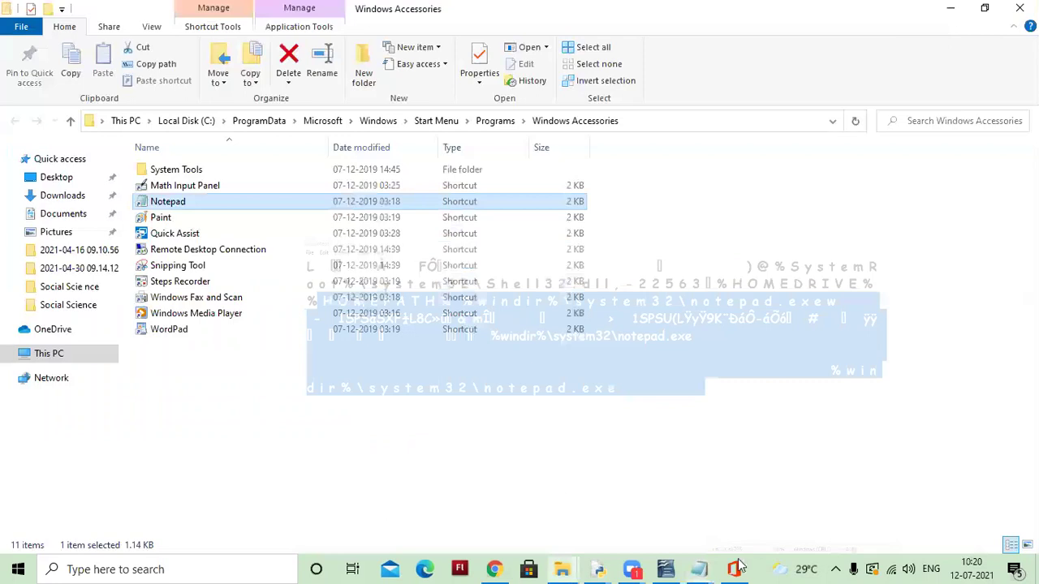
Step: Restore the garbled Notepad window, then switch to the Untitled note
{"action": "left_click", "coordinate": [696, 570]}
{"action": "left_click", "coordinate": [726, 519]}
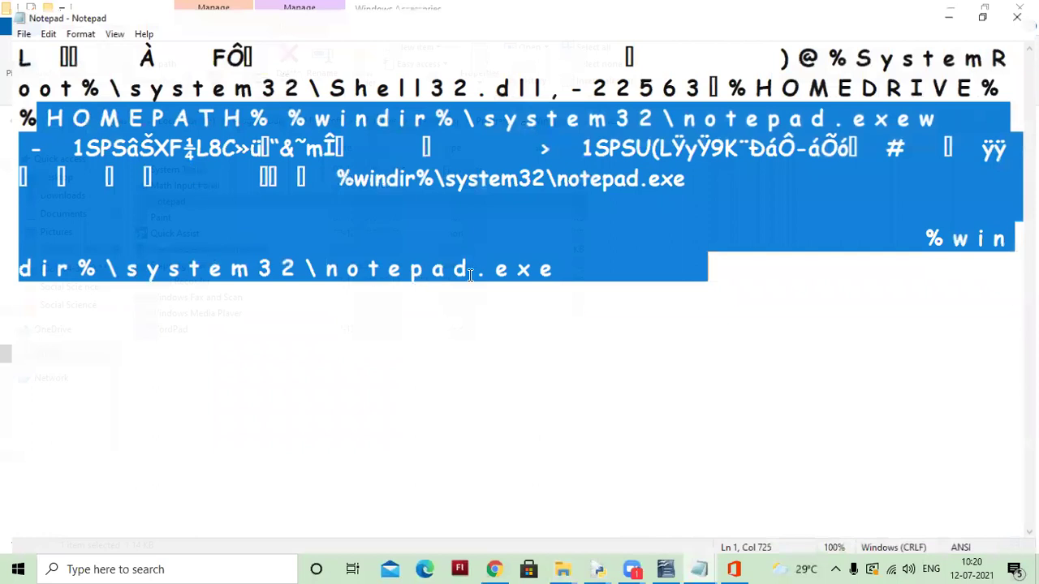
{"action": "key", "text": "alt+Tab"}
Step: Add 'OOo Writer' on a new line below the paragraph, then erase it
{"action": "key", "text": "Return"}
{"action": "key", "text": "Return"}
{"action": "type", "text": "OOo Writer"}
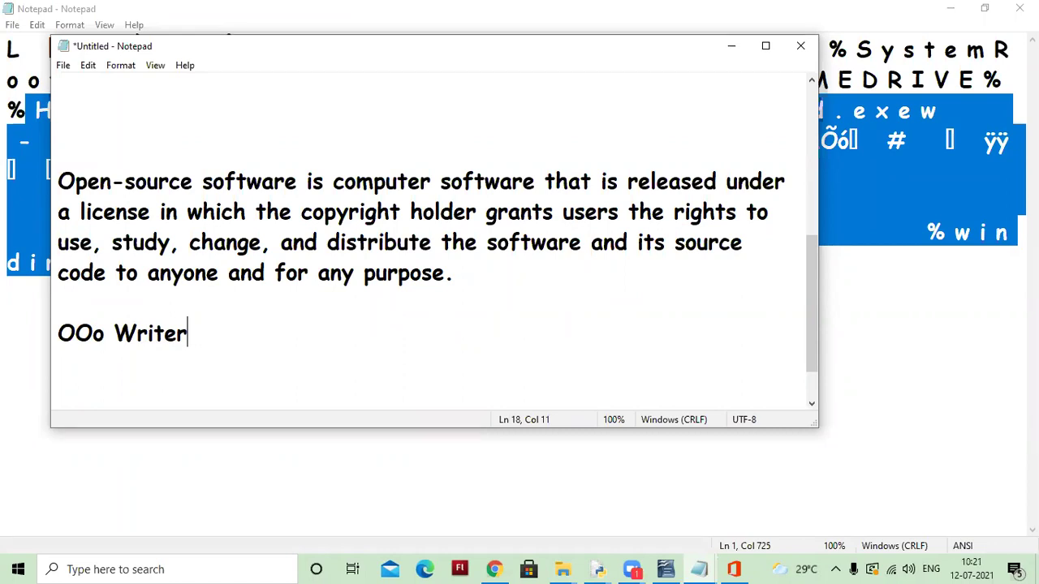
{"action": "left_click_drag", "start_coordinate": [327, 242], "coordinate": [617, 242]}
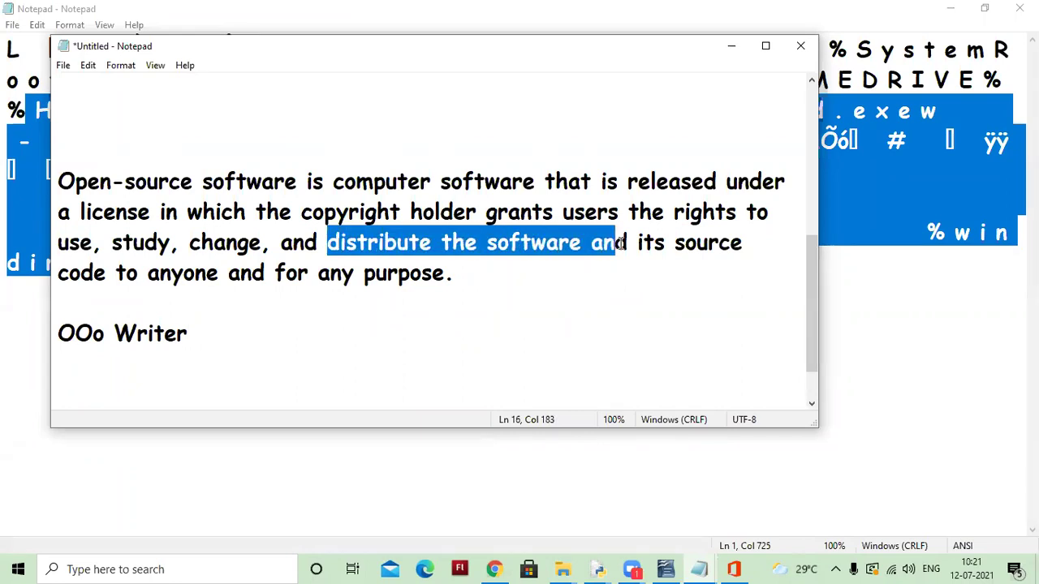
{"action": "left_click", "coordinate": [269, 341]}
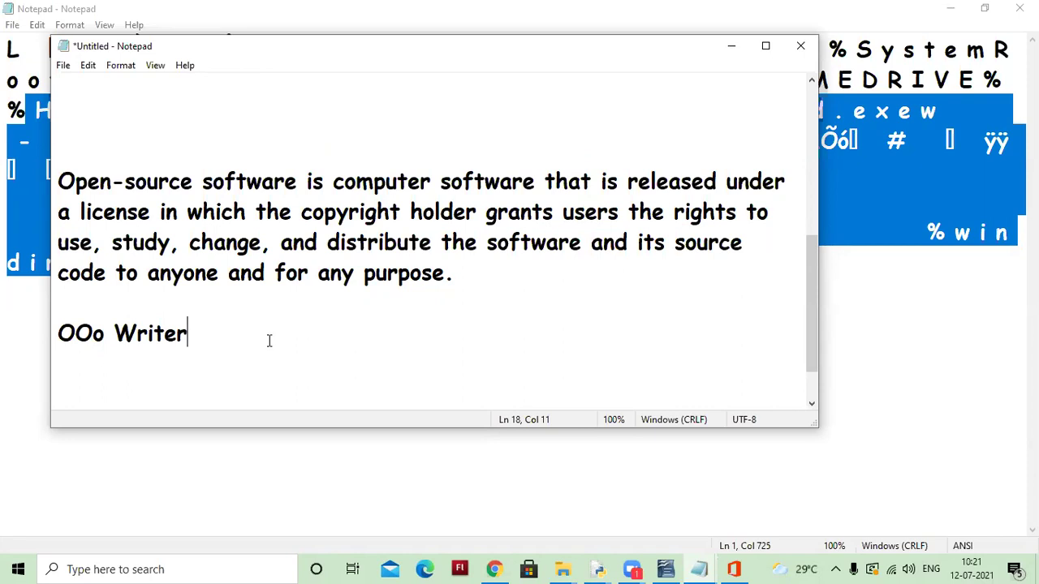
{"action": "key", "text": "BackSpace"}
{"action": "key", "text": "BackSpace"}
{"action": "key", "text": "BackSpace"}
{"action": "key", "text": "BackSpace"}
{"action": "key", "text": "BackSpace"}
{"action": "key", "text": "BackSpace"}
{"action": "key", "text": "BackSpace"}
{"action": "key", "text": "BackSpace"}
{"action": "key", "text": "BackSpace"}
{"action": "key", "text": "BackSpace"}
{"action": "key", "text": "BackSpace"}
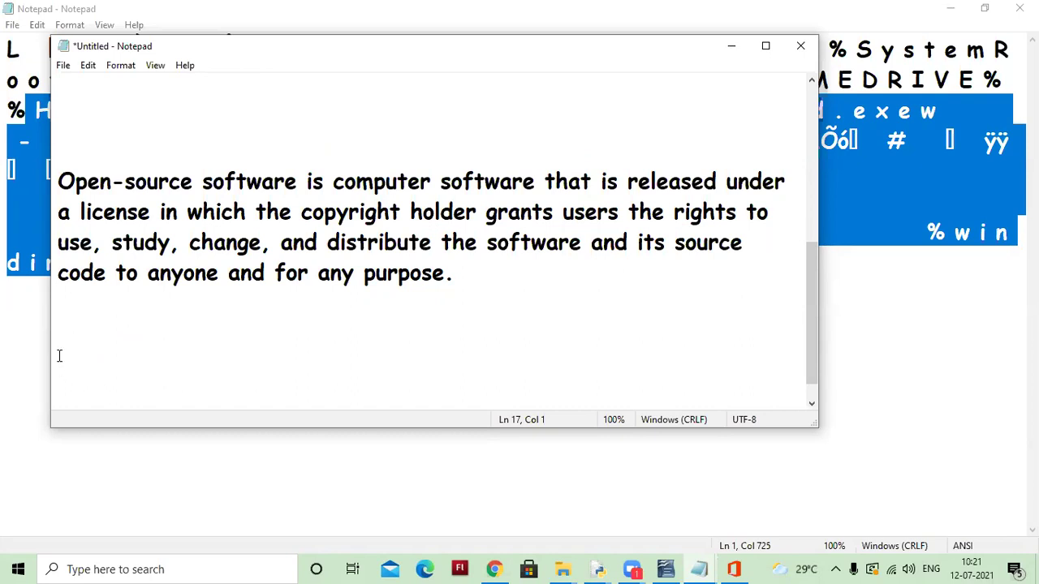
{"action": "key", "text": "Return"}
{"action": "left_click", "coordinate": [847, 566]}
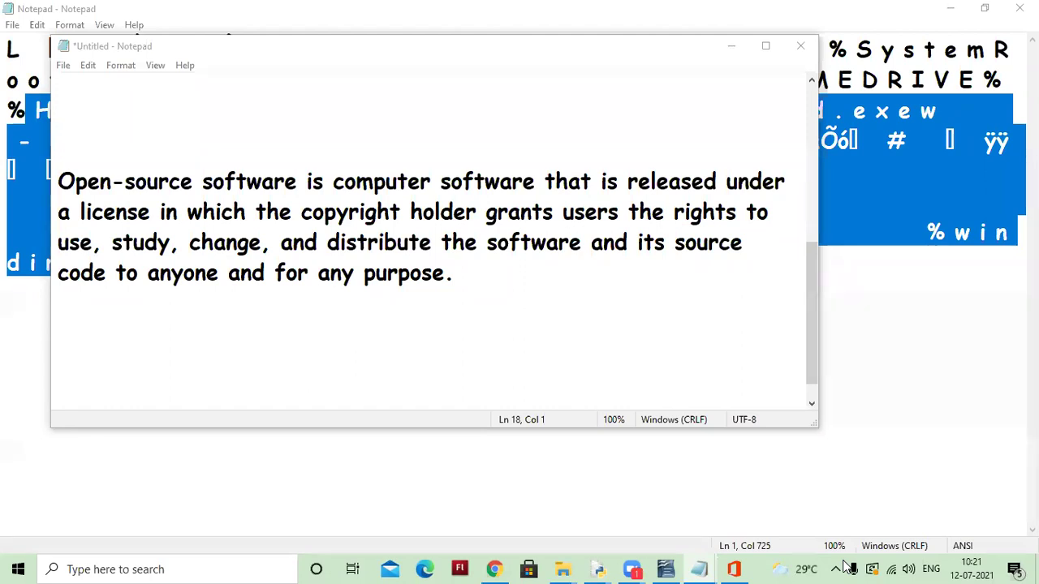
{"action": "left_click", "coordinate": [480, 268]}
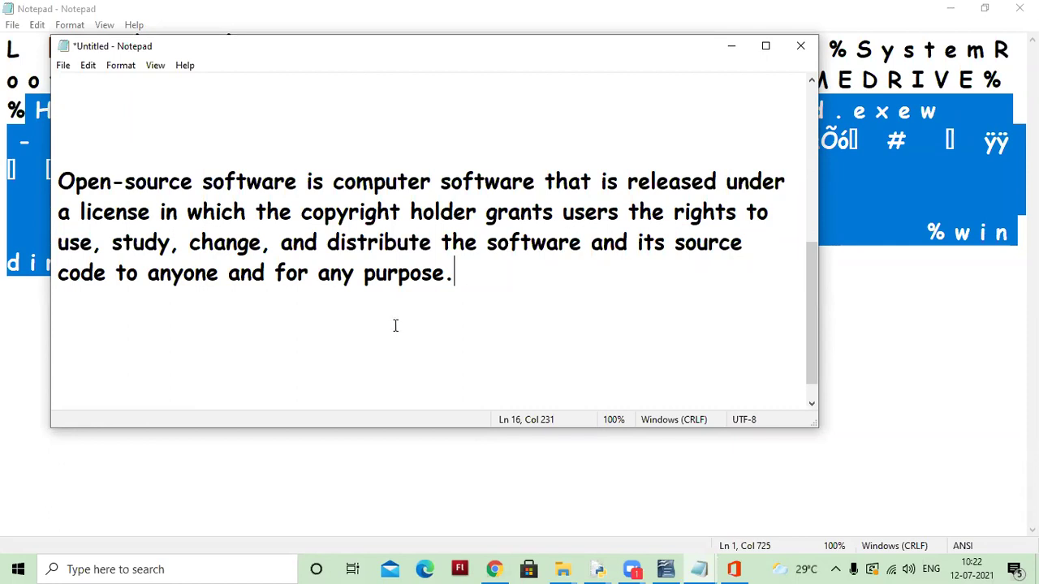
Step: Add a 'Freeware + Code=' line to the note, then minimize the garbled Notepad window
{"action": "key", "text": "Return"}
{"action": "key", "text": "Return"}
{"action": "type", "text": "Freeware "}
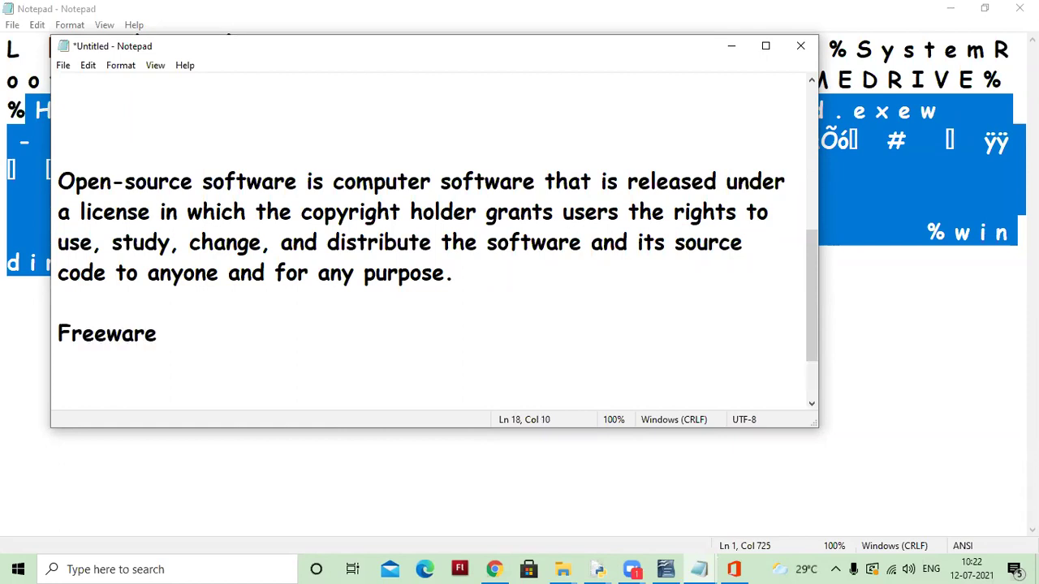
{"action": "type", "text": "+ Code"}
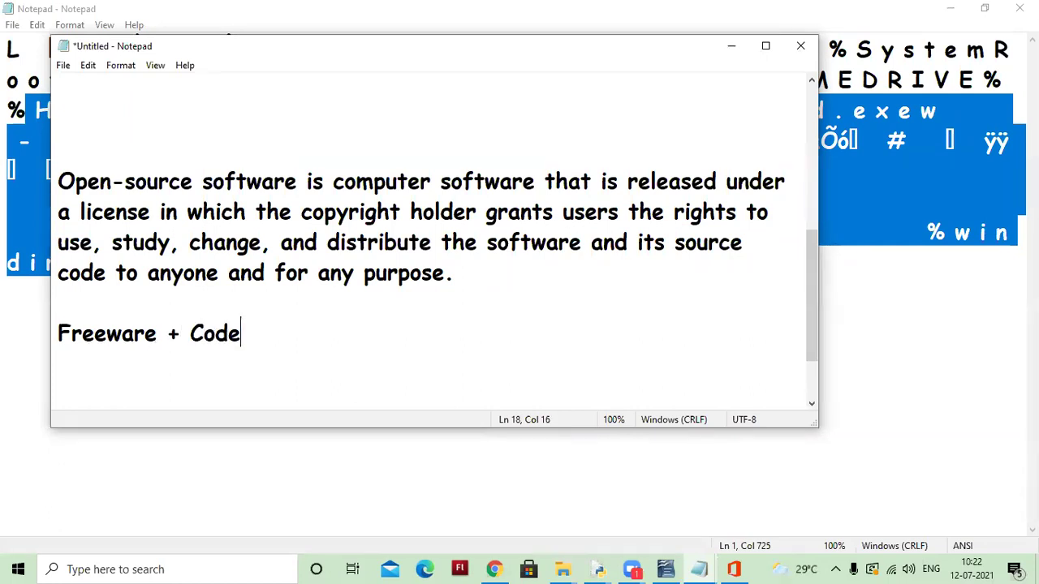
{"action": "type", "text": "="}
{"action": "key", "text": "BackSpace"}
{"action": "key", "text": "BackSpace"}
{"action": "key", "text": "BackSpace"}
{"action": "key", "text": "BackSpace"}
{"action": "key", "text": "BackSpace"}
{"action": "key", "text": "BackSpace"}
{"action": "key", "text": "BackSpace"}
{"action": "key", "text": "BackSpace"}
{"action": "key", "text": "BackSpace"}
{"action": "key", "text": "BackSpace"}
{"action": "key", "text": "BackSpace"}
{"action": "key", "text": "BackSpace"}
{"action": "key", "text": "BackSpace"}
{"action": "key", "text": "BackSpace"}
{"action": "key", "text": "BackSpace"}
{"action": "key", "text": "BackSpace"}
{"action": "key", "text": "BackSpace"}
{"action": "key", "text": "BackSpace"}
{"action": "key", "text": "BackSpace"}
{"action": "key", "text": "BackSpace"}
{"action": "key", "text": "BackSpace"}
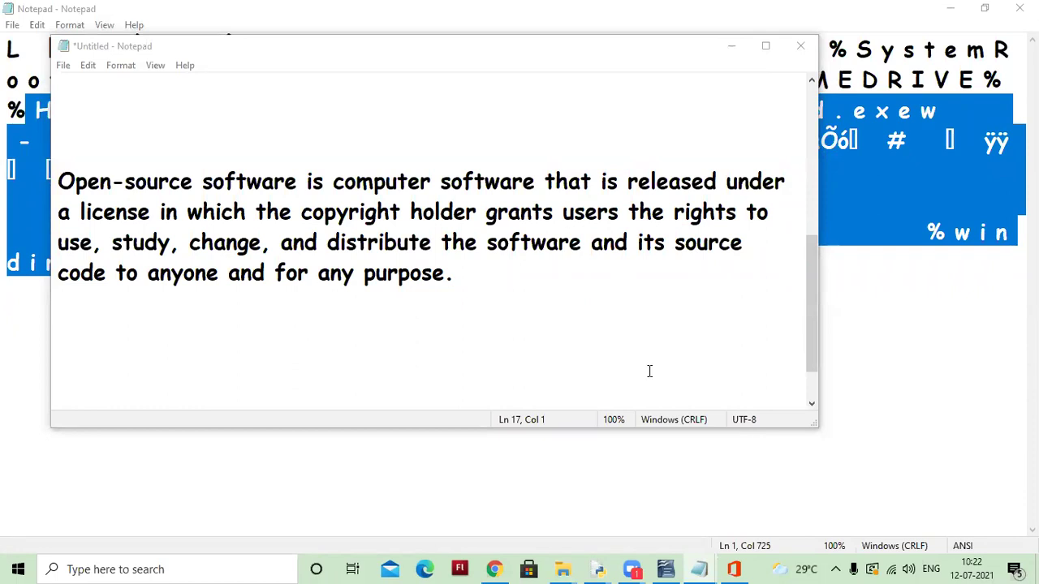
{"action": "left_click", "coordinate": [476, 285]}
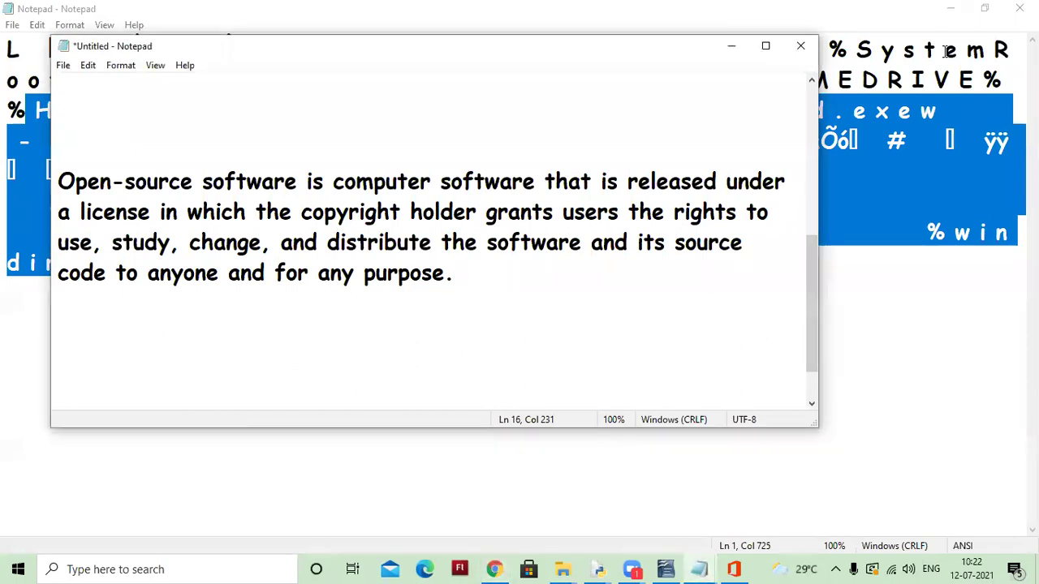
{"action": "left_click", "coordinate": [949, 9]}
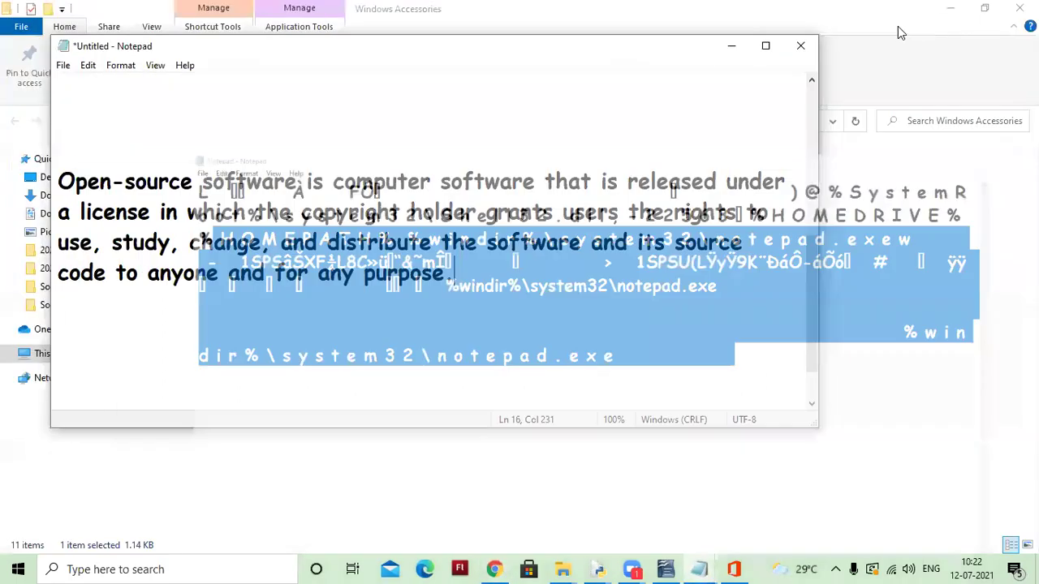
Step: Minimize File Explorer, bring up the Chrome image results, then bring the Untitled note forward
{"action": "left_click", "coordinate": [951, 14]}
{"action": "left_click", "coordinate": [494, 569]}
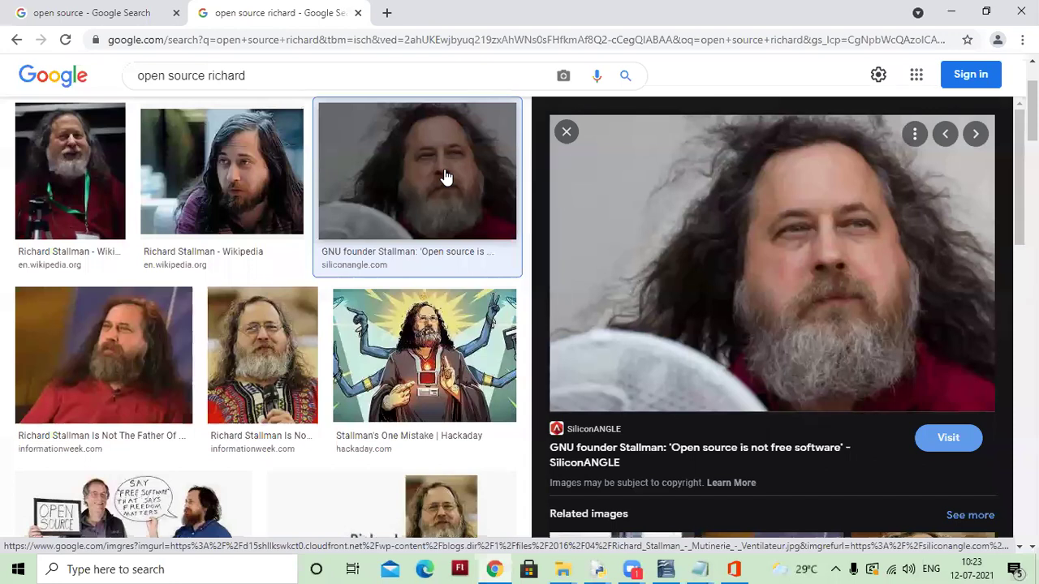
{"action": "left_click", "coordinate": [699, 569]}
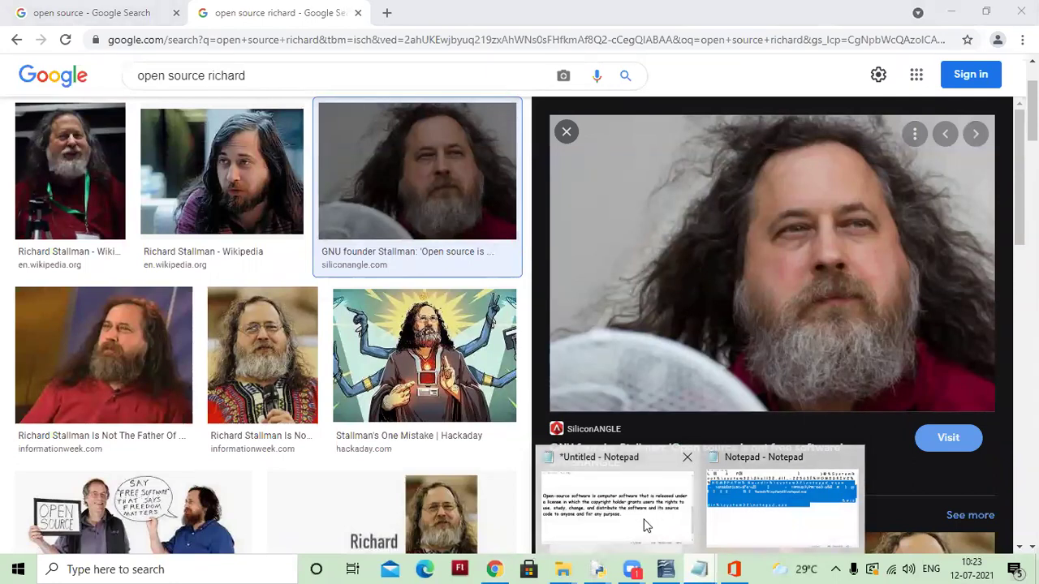
{"action": "left_click", "coordinate": [645, 526]}
Step: Add an 'OSI' line under the paragraph, move the note lower, and minimize Chrome
{"action": "key", "text": "Return"}
{"action": "key", "text": "Return"}
{"action": "key", "text": "Return"}
{"action": "type", "text": "OPS"}
{"action": "key", "text": "BackSpace"}
{"action": "key", "text": "BackSpace"}
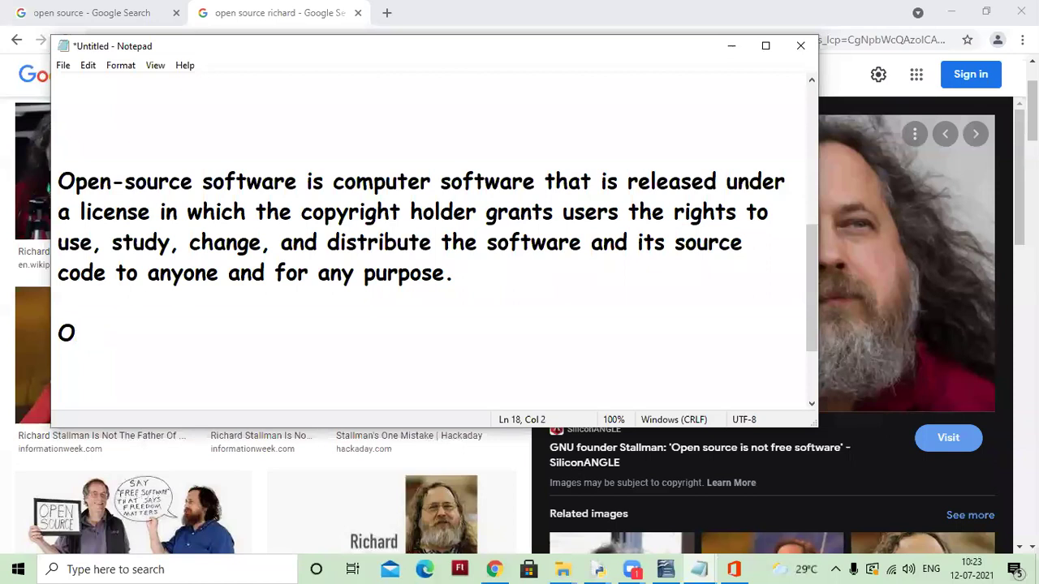
{"action": "type", "text": "SI"}
{"action": "left_click_drag", "start_coordinate": [239, 55], "coordinate": [262, 287]}
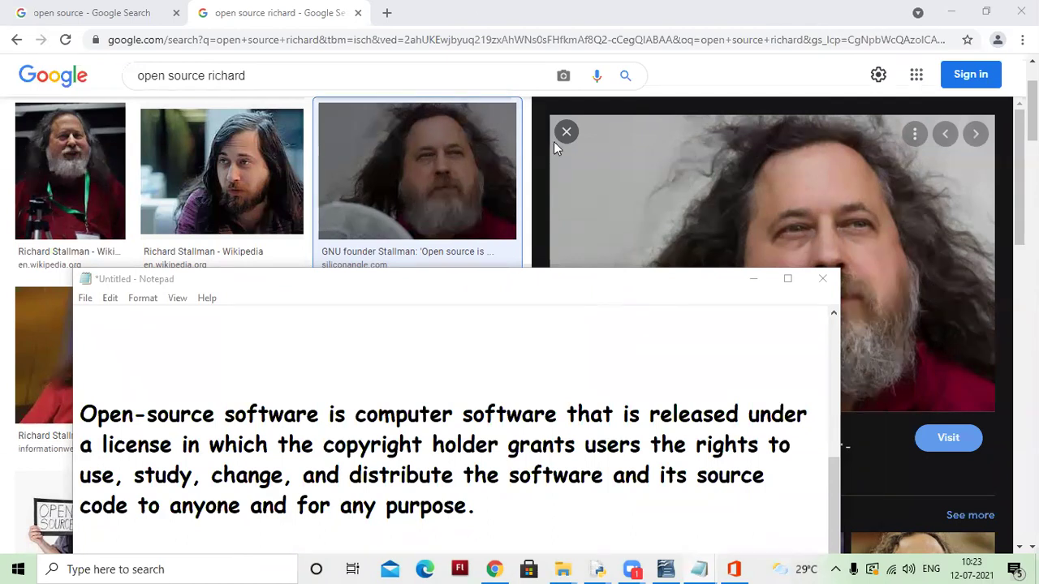
{"action": "left_click", "coordinate": [956, 14]}
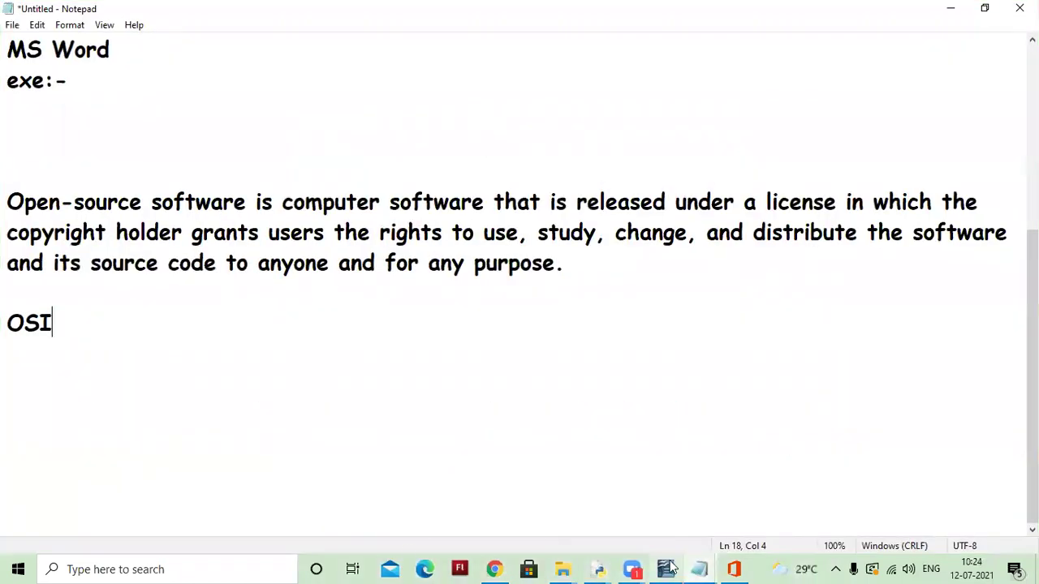
Step: Switch to the blank Untitled 1 document in OpenOffice Writer
{"action": "left_click", "coordinate": [664, 569]}
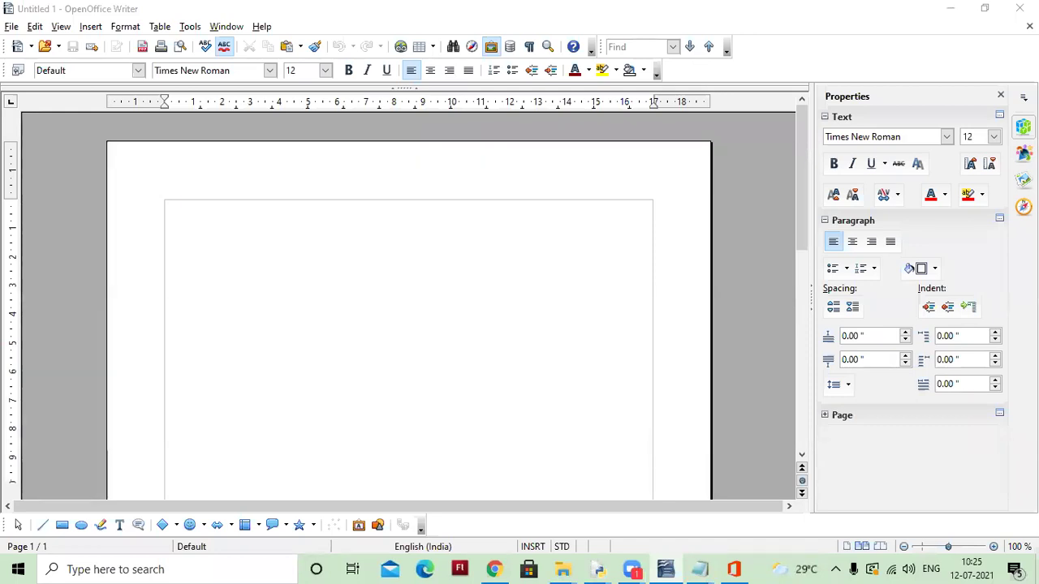
{"action": "left_click", "coordinate": [290, 211]}
{"action": "left_click", "coordinate": [276, 274]}
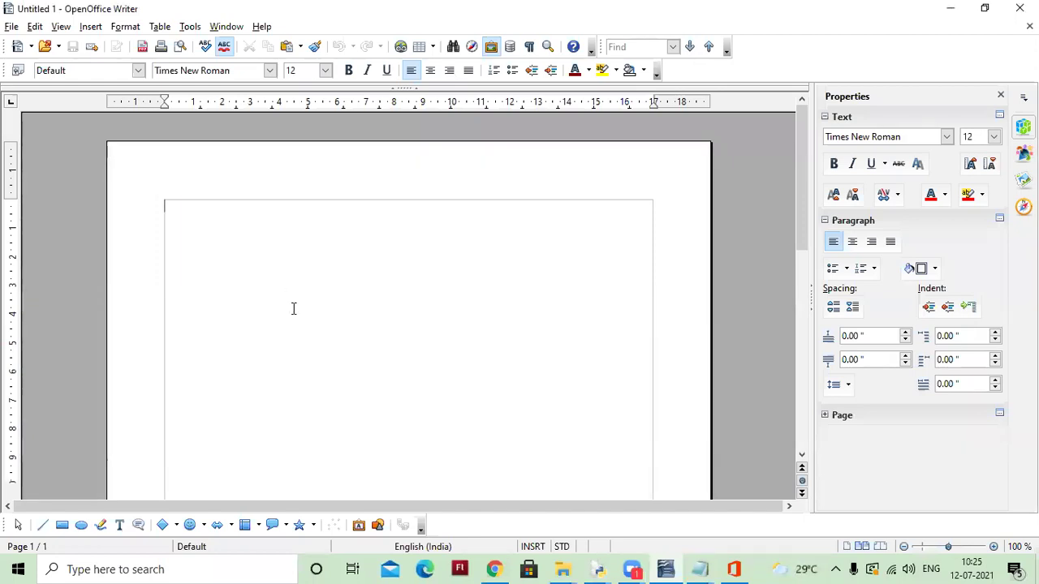
{"action": "left_click", "coordinate": [11, 27]}
{"action": "left_click", "coordinate": [297, 250]}
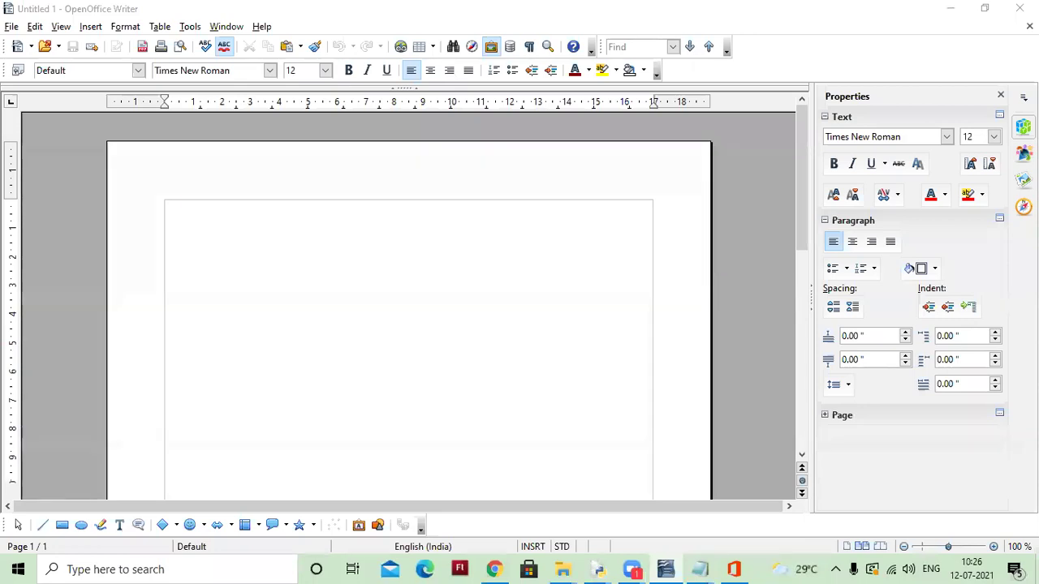
{"action": "left_click", "coordinate": [198, 228]}
{"action": "left_click", "coordinate": [125, 165]}
Step: Look at the File and View menus of the blank Untitled 1 document
{"action": "left_click", "coordinate": [12, 26]}
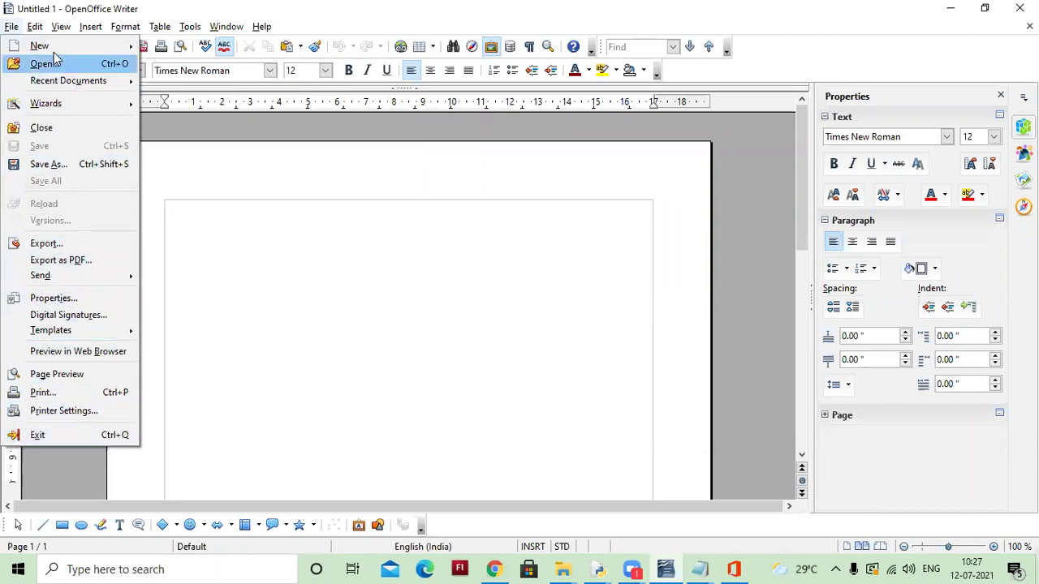
{"action": "left_click", "coordinate": [61, 26]}
{"action": "left_click", "coordinate": [61, 26]}
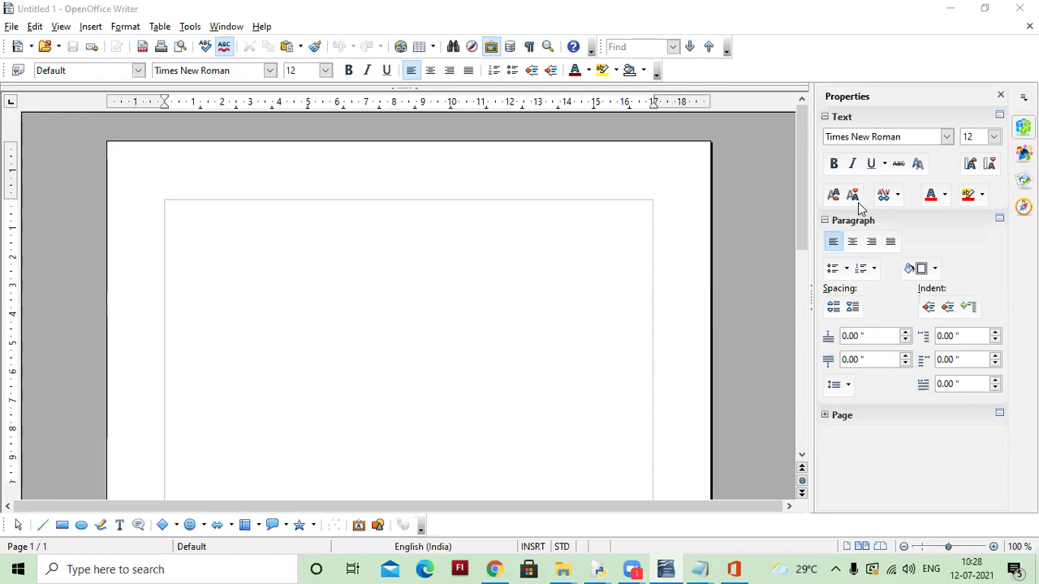
Step: Place the caret on the page and browse the File, Edit and Insert menus
{"action": "left_click", "coordinate": [253, 286]}
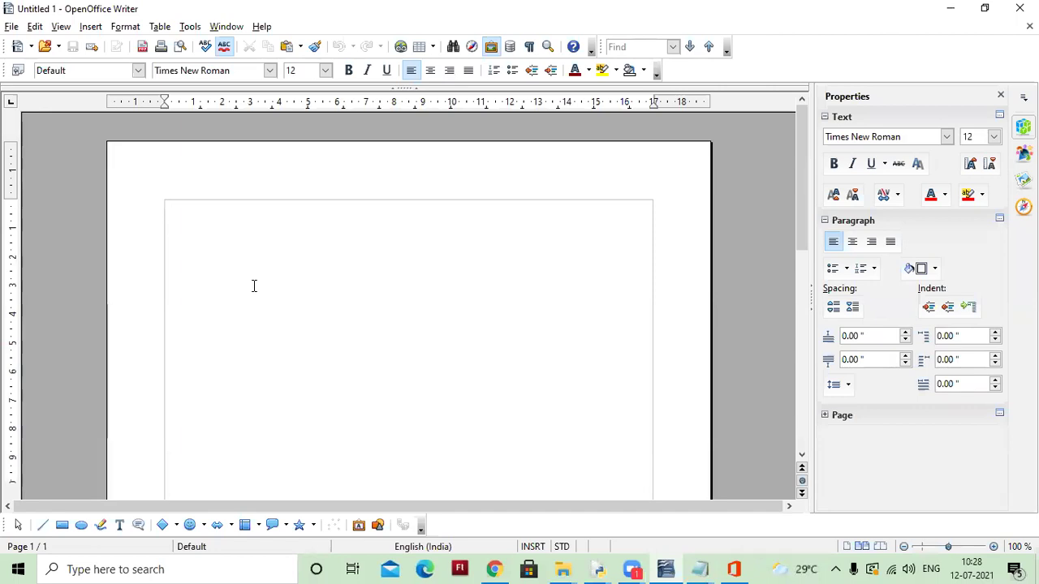
{"action": "key", "text": "alt+f"}
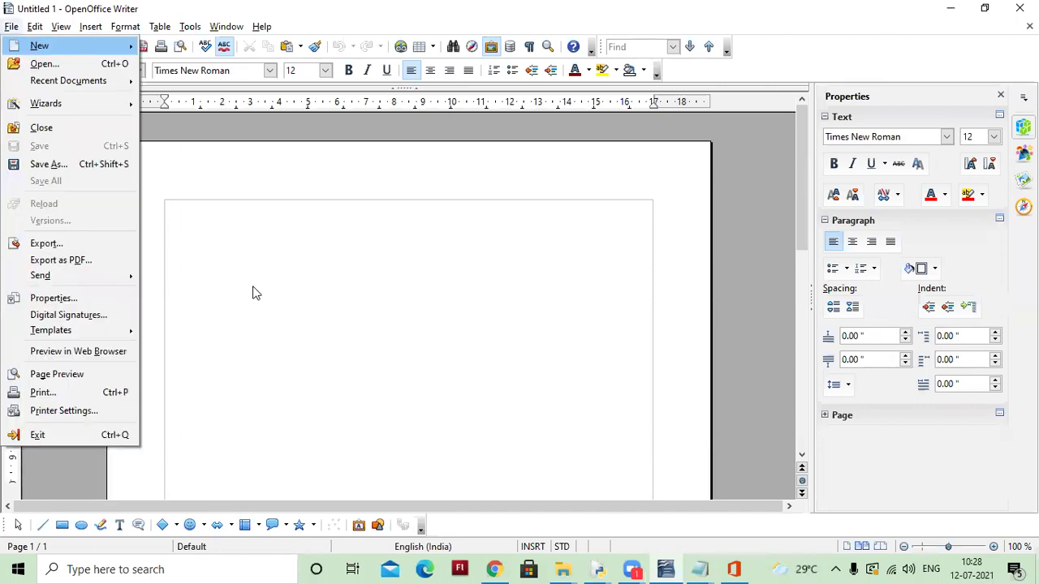
{"action": "key", "text": "Escape"}
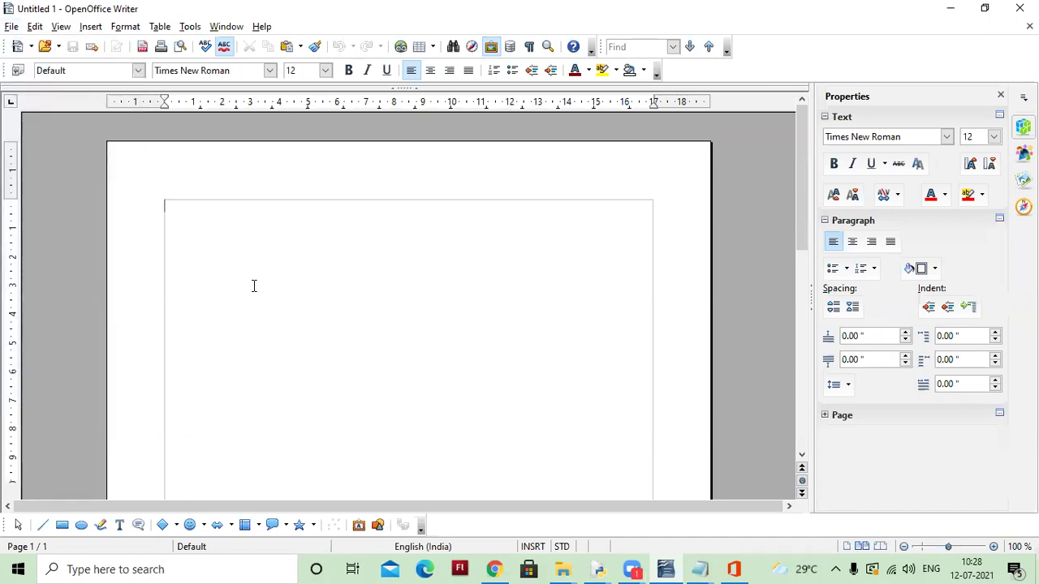
{"action": "key", "text": "alt+e"}
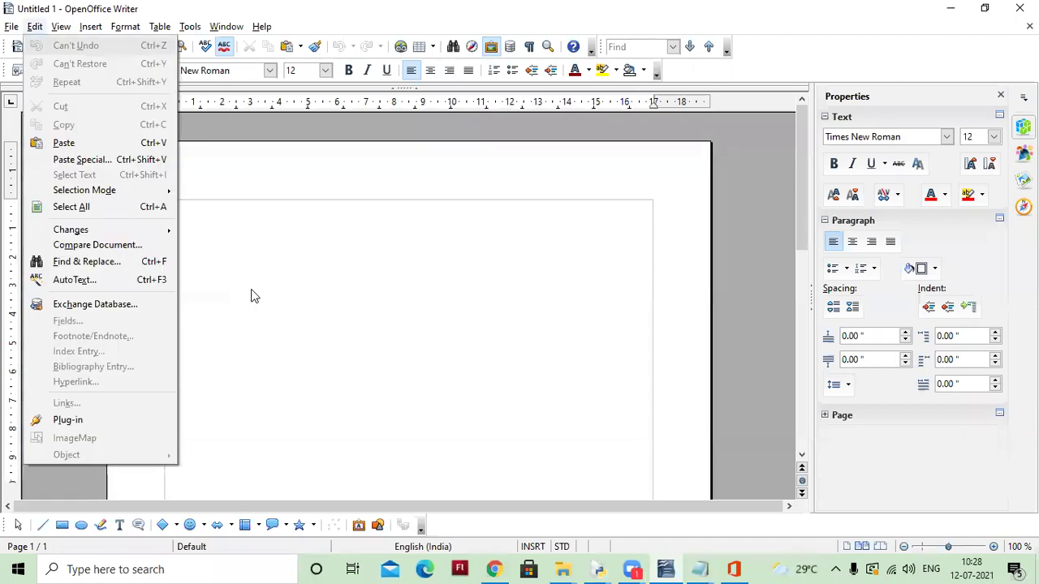
{"action": "key", "text": "Escape"}
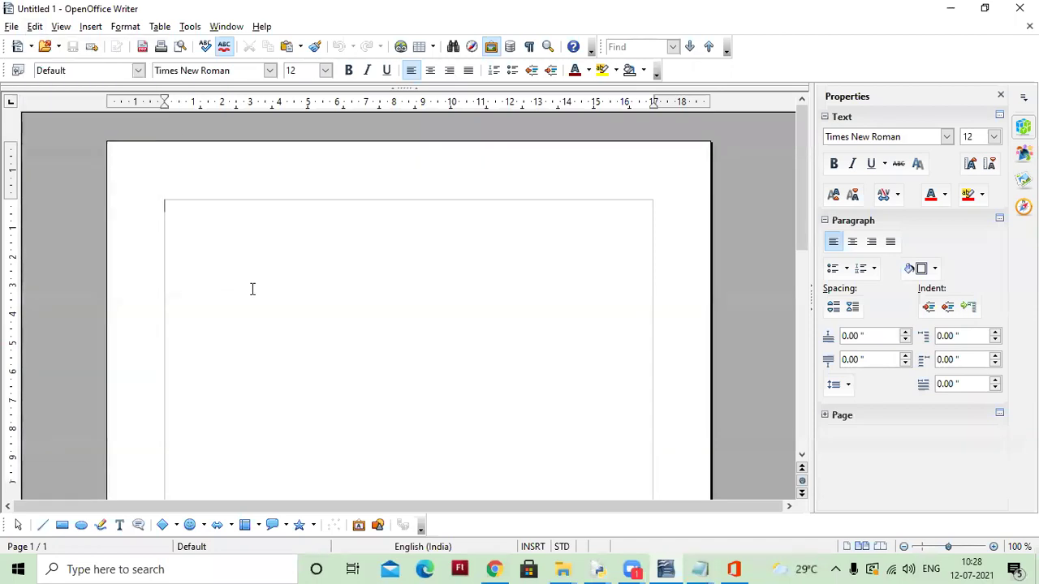
{"action": "key", "text": "alt+i"}
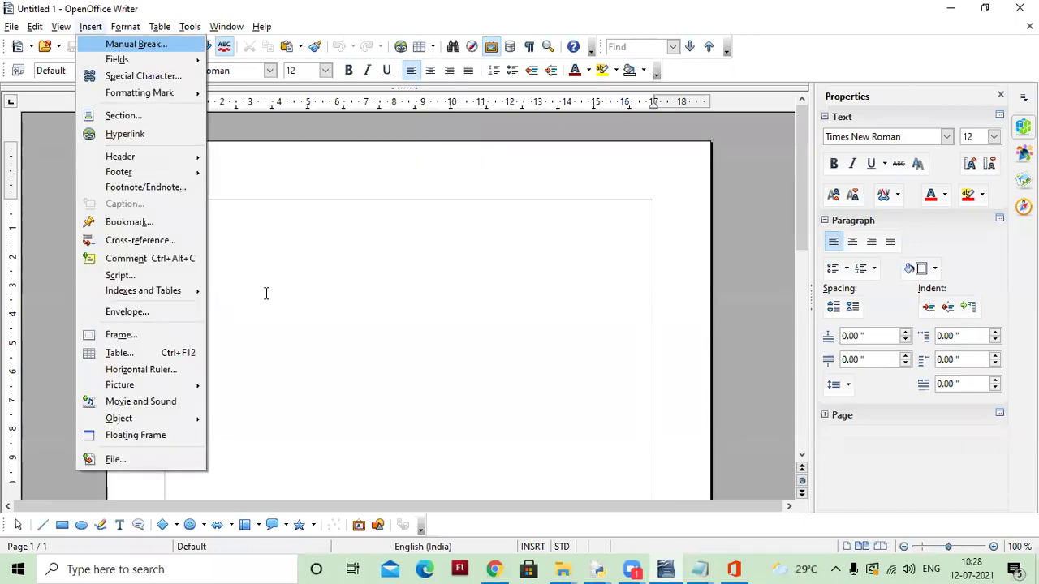
{"action": "key", "text": "Escape"}
Step: Browse the Format and Table menus, ending with the Tools menu showing
{"action": "key", "text": "alt+o"}
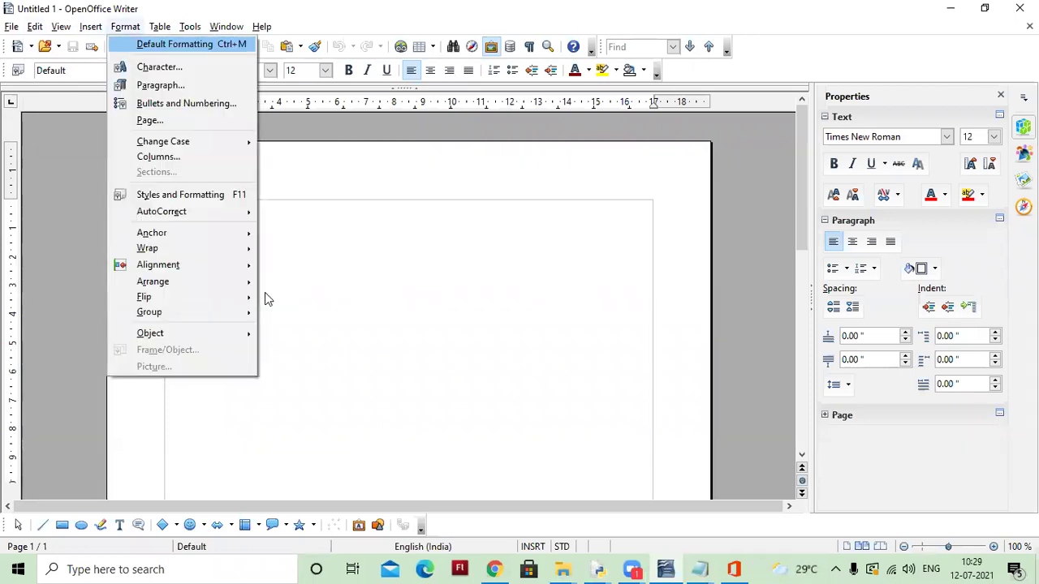
{"action": "key", "text": "Escape"}
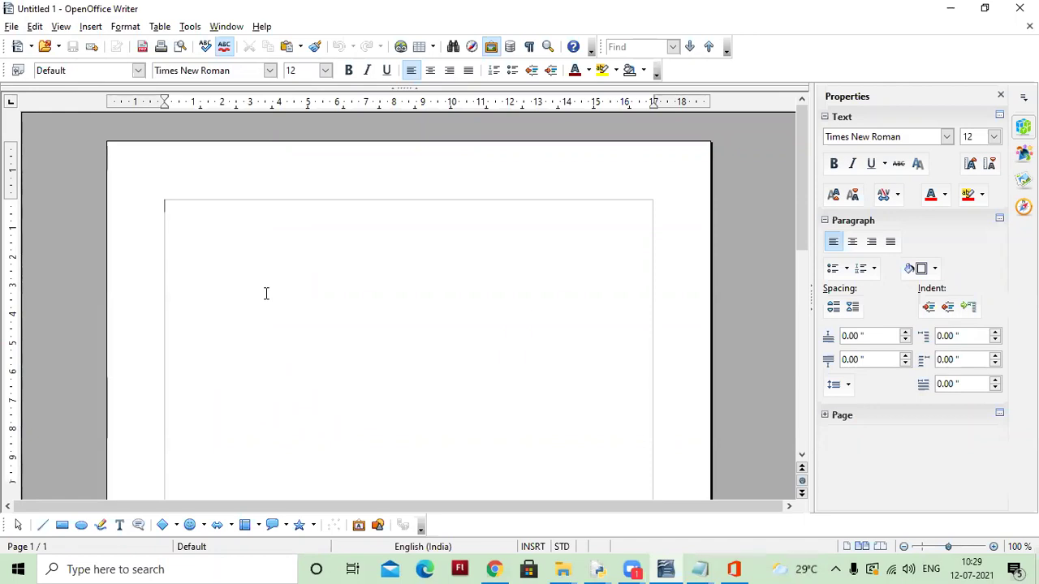
{"action": "key", "text": "alt+a"}
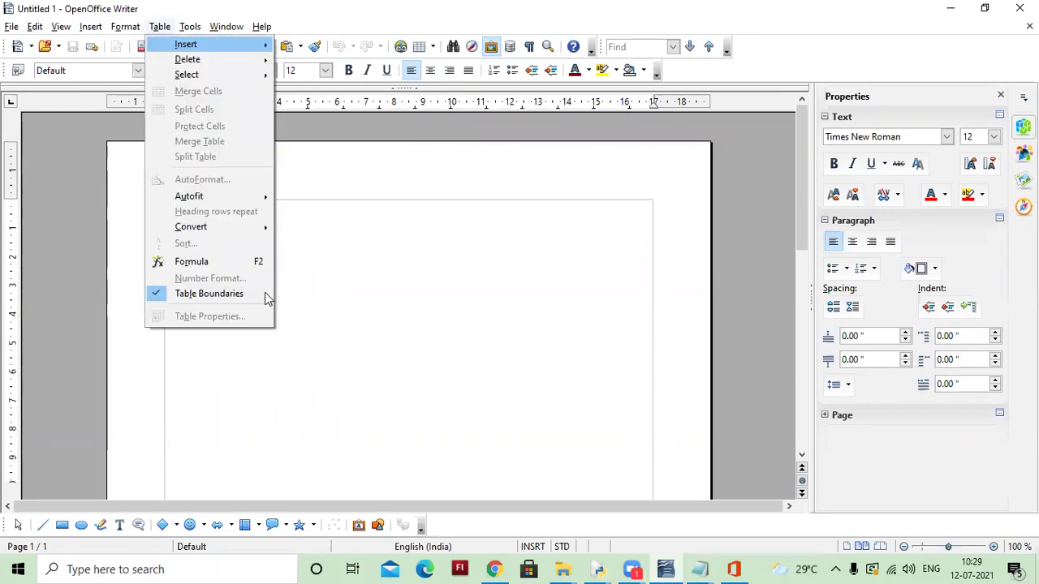
{"action": "left_click", "coordinate": [315, 306]}
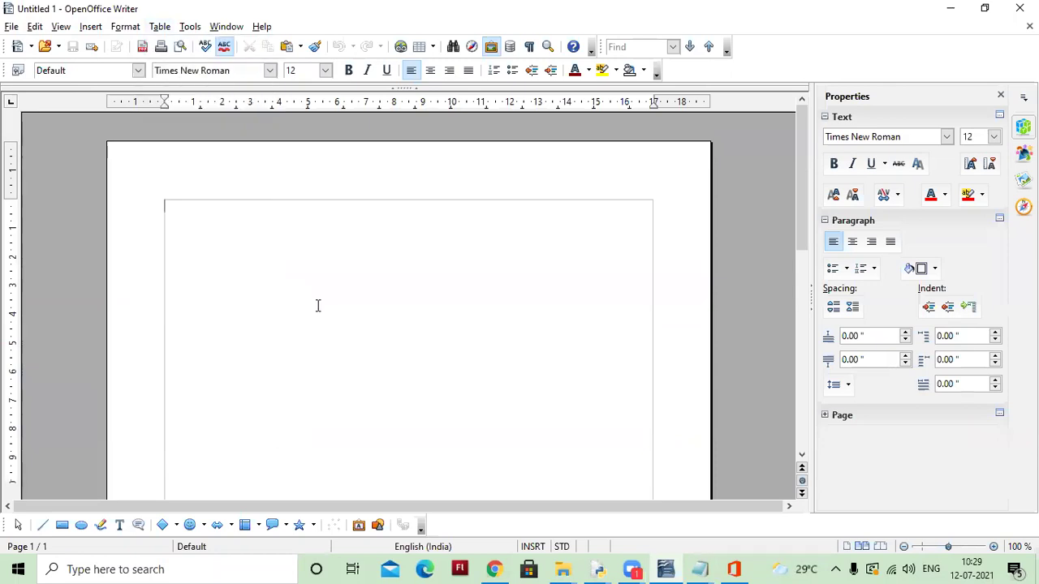
{"action": "key", "text": "alt+t"}
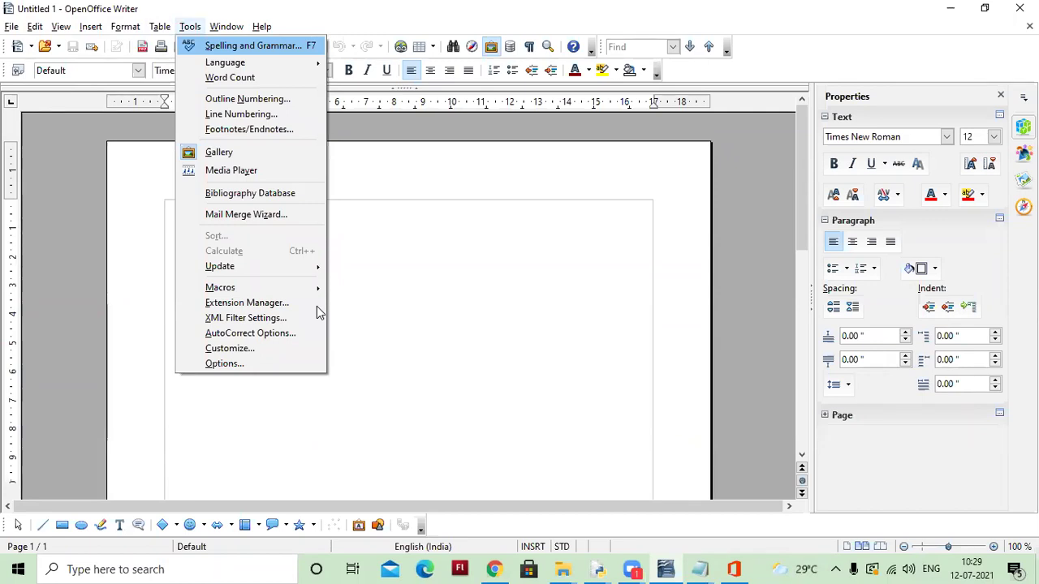
Step: Close the Tools menu, review the Format menu, and return to the empty page
{"action": "left_click", "coordinate": [417, 283]}
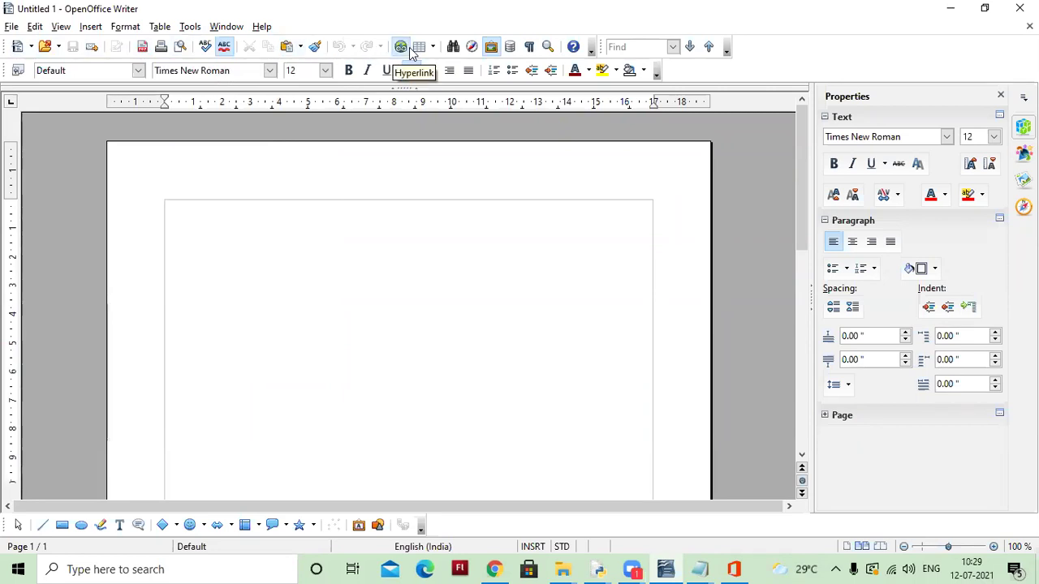
{"action": "left_click", "coordinate": [126, 26]}
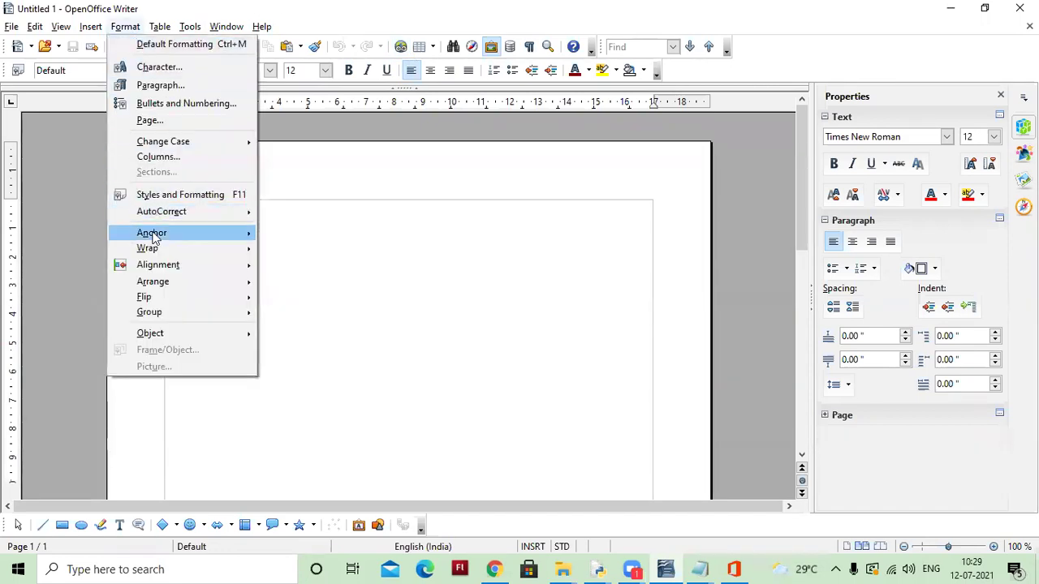
{"action": "left_click", "coordinate": [462, 252]}
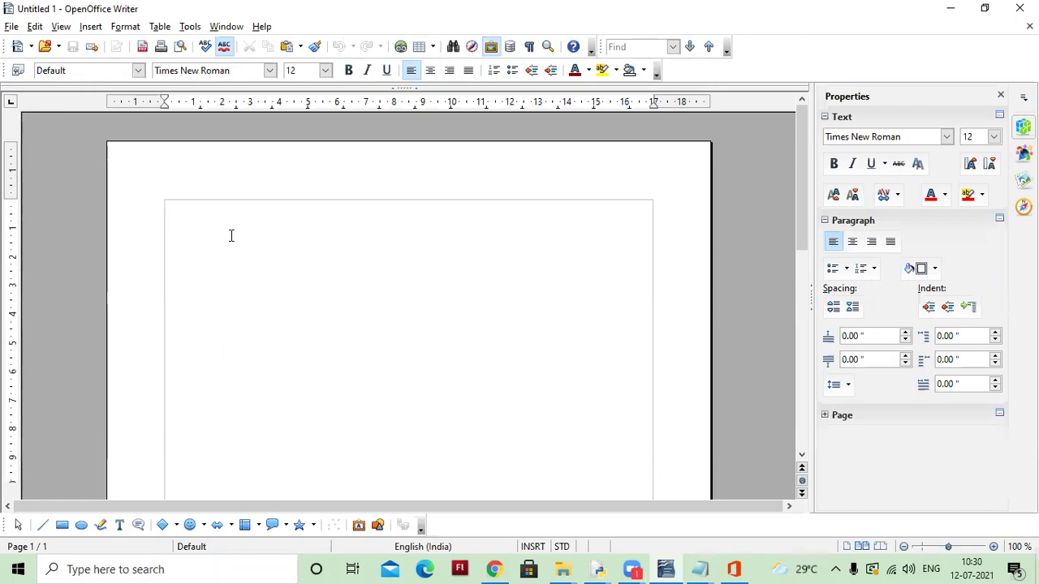
{"action": "type", "text": "ff"}
{"action": "key", "text": "BackSpace"}
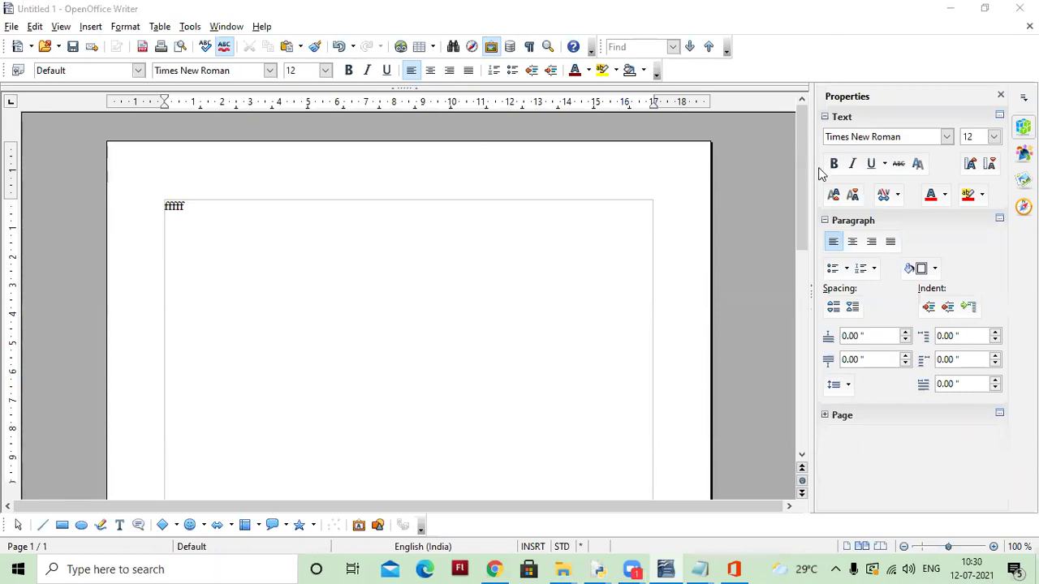
{"action": "scroll", "coordinate": [276, 484], "scroll_direction": "down", "scroll_amount": 3}
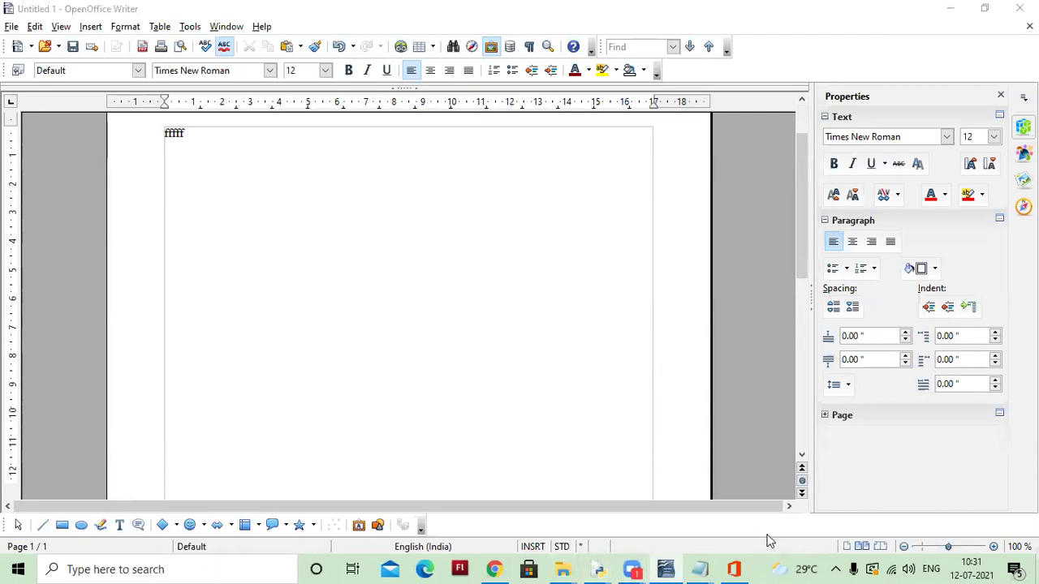
{"action": "left_click", "coordinate": [663, 554]}
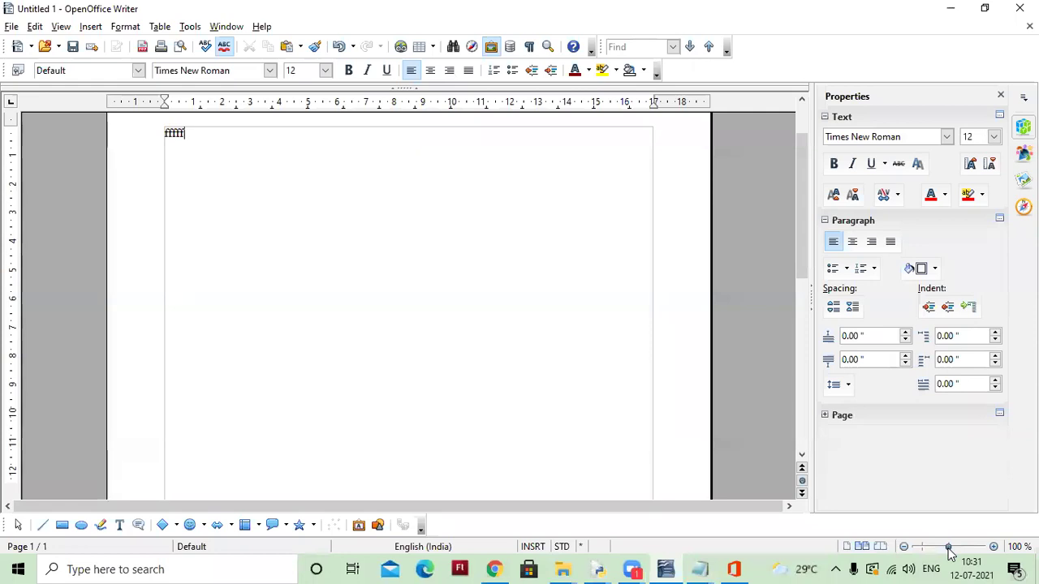
{"action": "mouse_move", "coordinate": [948, 547]}
{"action": "left_mouse_down"}
{"action": "mouse_move", "coordinate": [955, 552]}
{"action": "mouse_move", "coordinate": [942, 554]}
{"action": "left_mouse_up"}
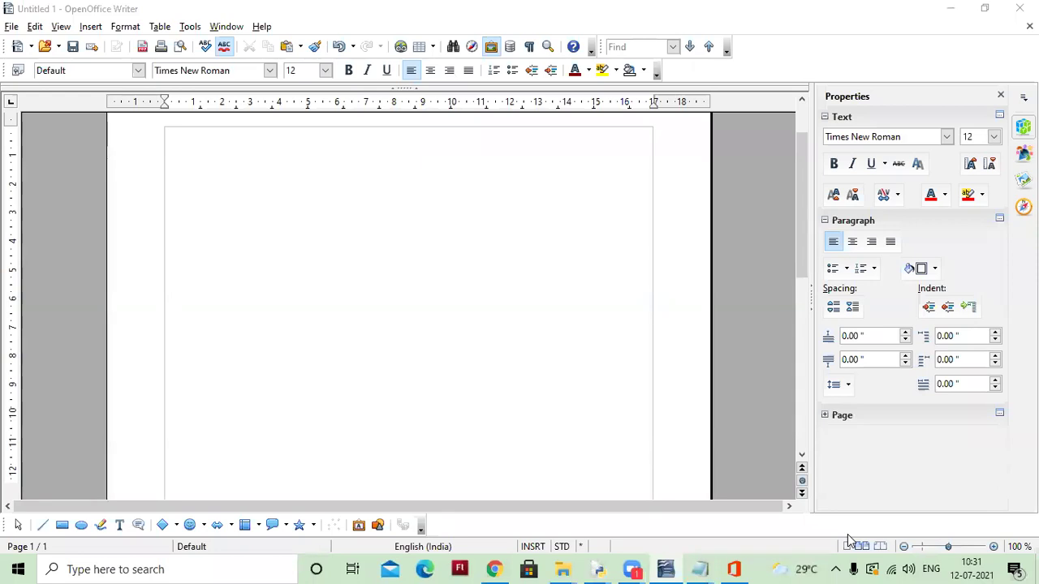
Step: Zoom the page to 235% and type 'Title Bar' as the first line
{"action": "left_click", "coordinate": [198, 147]}
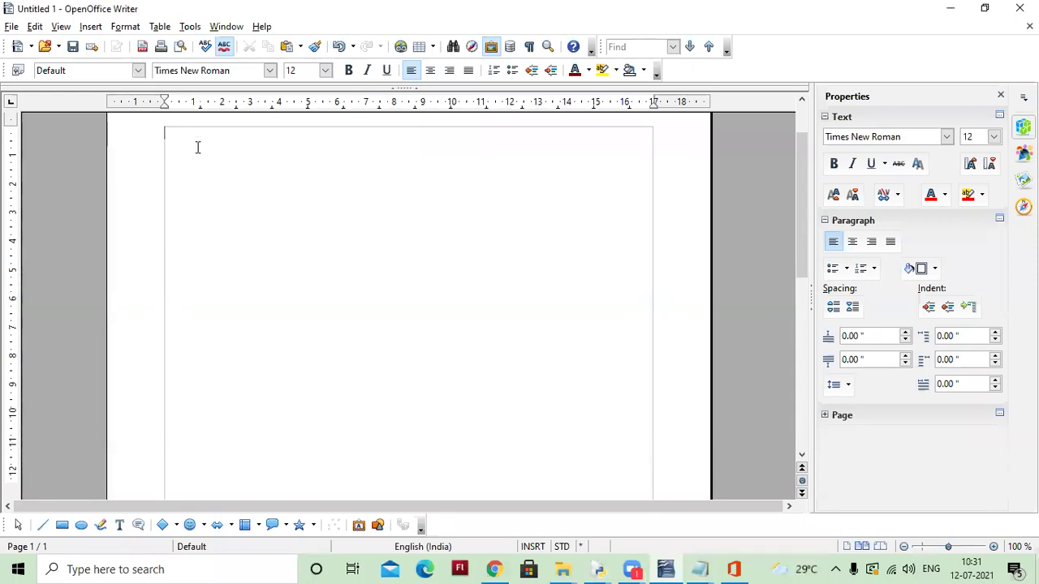
{"action": "type", "text": "Title"}
{"action": "left_click_drag", "start_coordinate": [950, 549], "coordinate": [958, 548]}
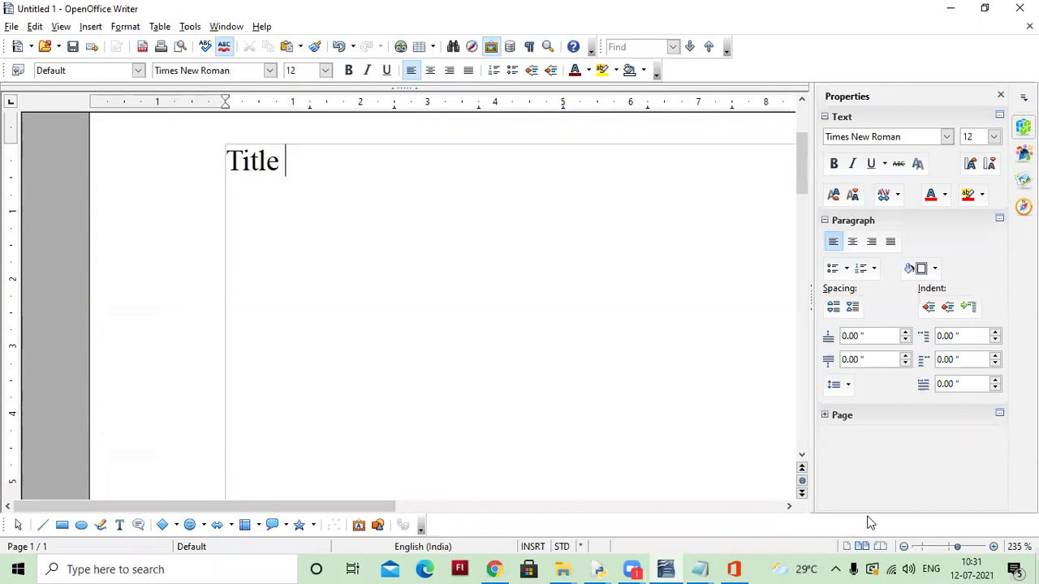
{"action": "type", "text": "Bar"}
{"action": "key", "text": "Return"}
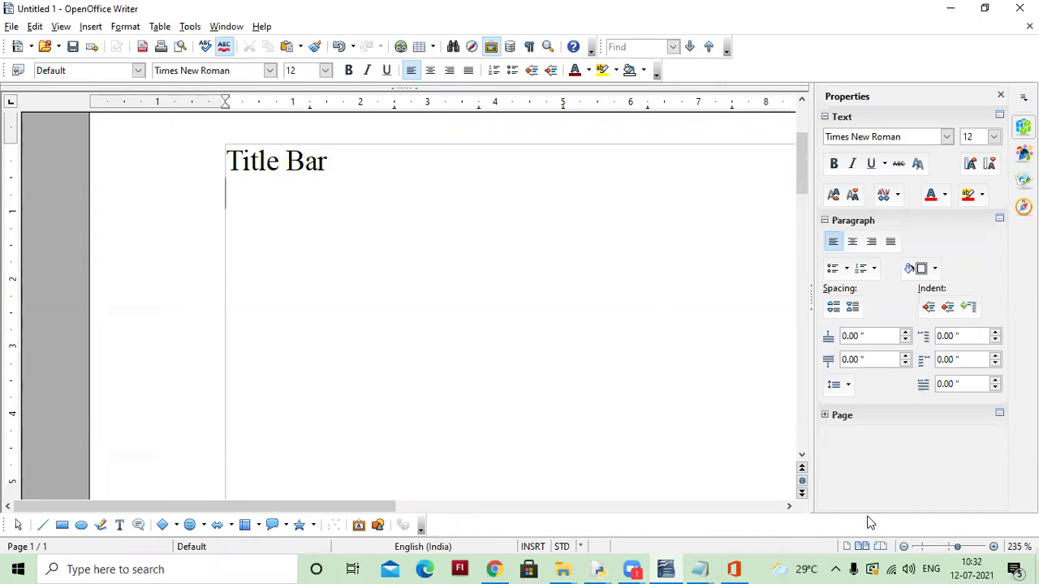
Step: Add Menu Bar, Tool Bar, Working Area, Status Bar and Ruler on the following lines
{"action": "type", "text": "Menu Bar"}
{"action": "key", "text": "Return"}
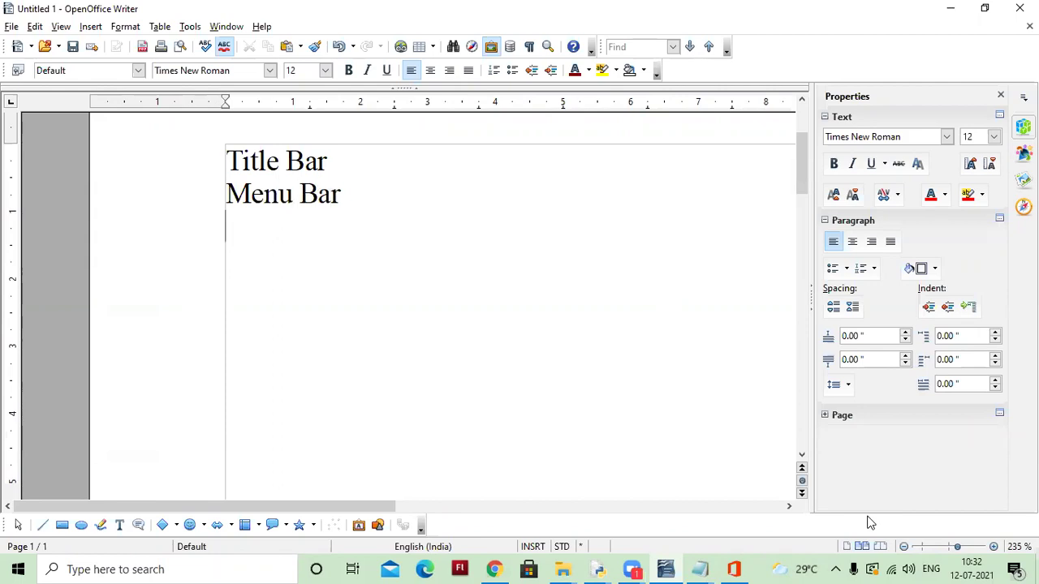
{"action": "type", "text": "Tool Bar"}
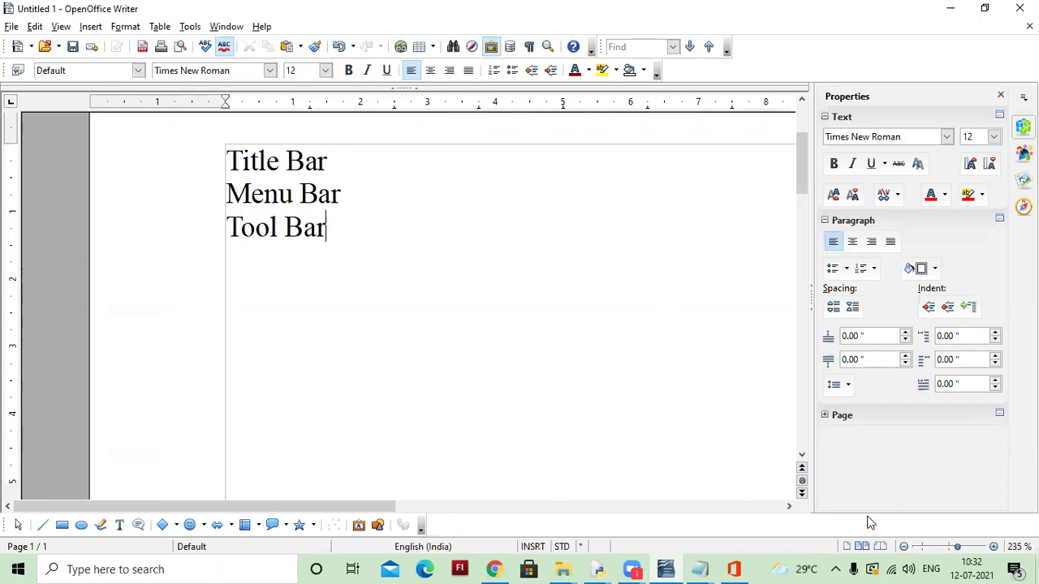
{"action": "key", "text": "Return"}
{"action": "type", "text": "Working Area"}
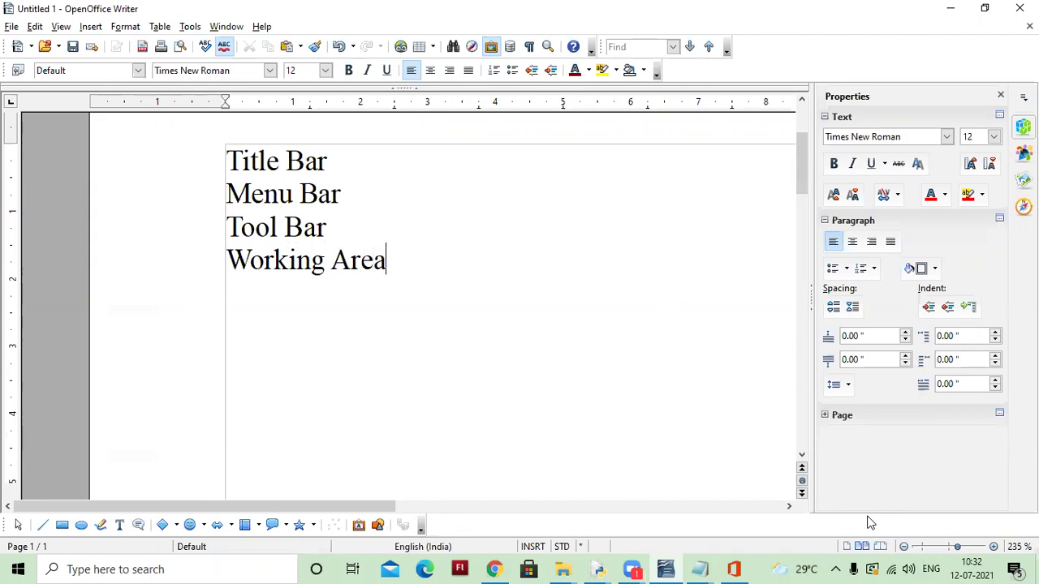
{"action": "key", "text": "Return"}
{"action": "type", "text": "Status Bar "}
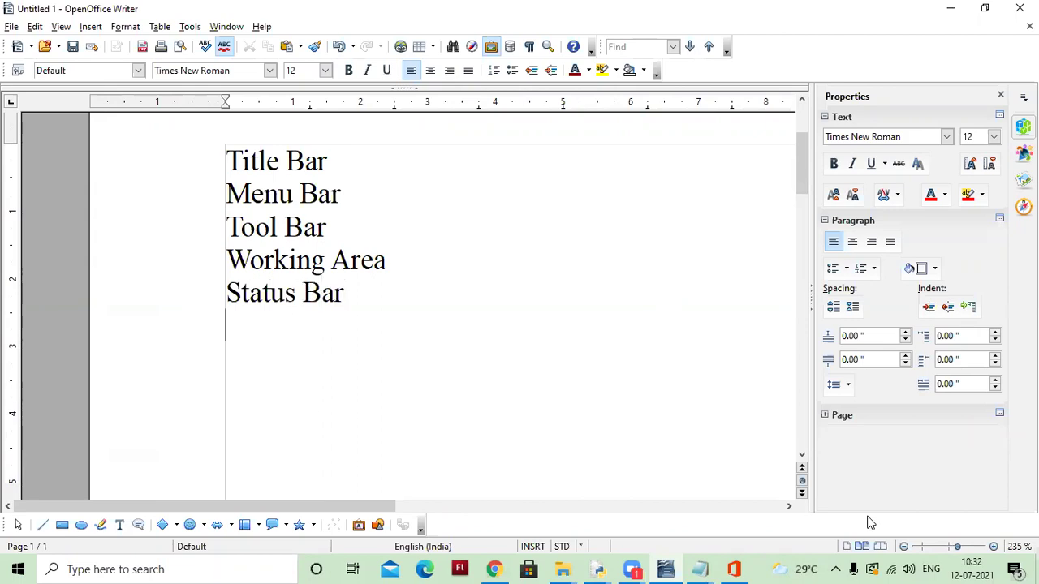
{"action": "type", "text": "Ruler"}
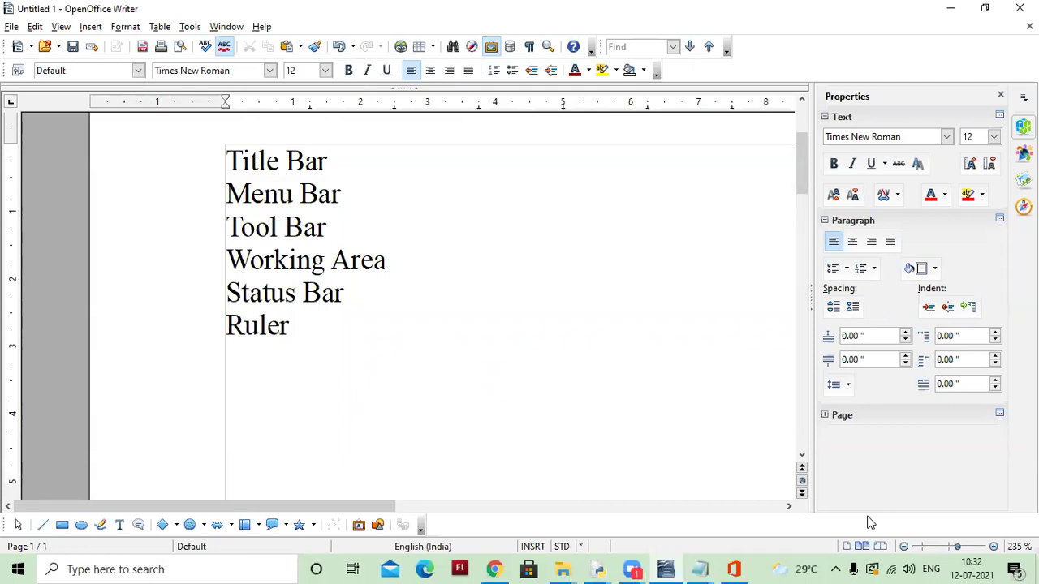
Step: Add a 'Scroll Bar' line and extend Tool Bar with ', Standard, Folrmatting, Drawing'
{"action": "mouse_move", "coordinate": [799, 146]}
{"action": "left_mouse_down"}
{"action": "mouse_move", "coordinate": [798, 212]}
{"action": "mouse_move", "coordinate": [798, 137]}
{"action": "mouse_move", "coordinate": [802, 209]}
{"action": "mouse_move", "coordinate": [806, 152]}
{"action": "left_mouse_up"}
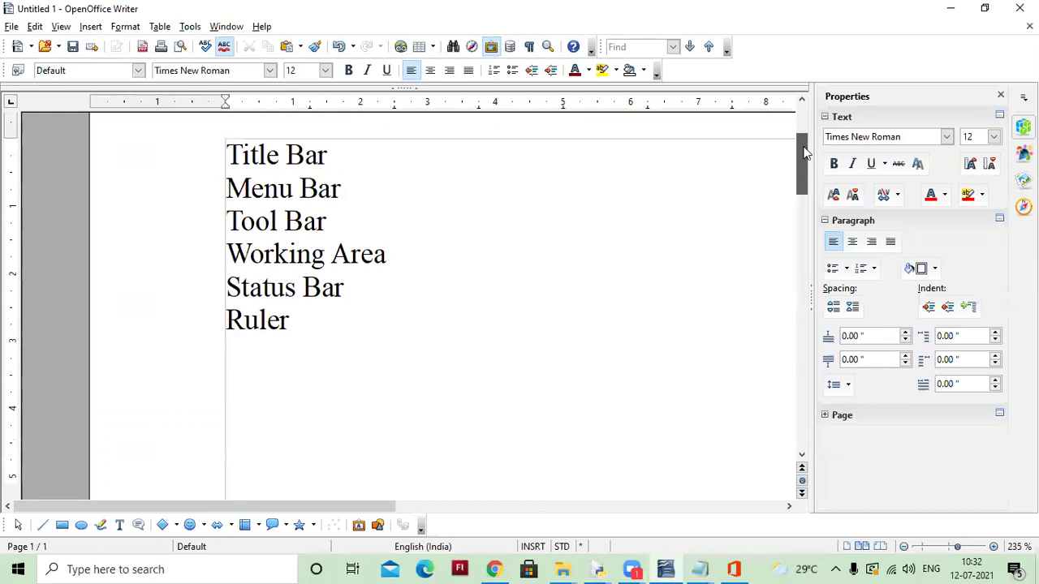
{"action": "mouse_move", "coordinate": [317, 507]}
{"action": "left_mouse_down"}
{"action": "mouse_move", "coordinate": [478, 517]}
{"action": "mouse_move", "coordinate": [320, 512]}
{"action": "left_mouse_up"}
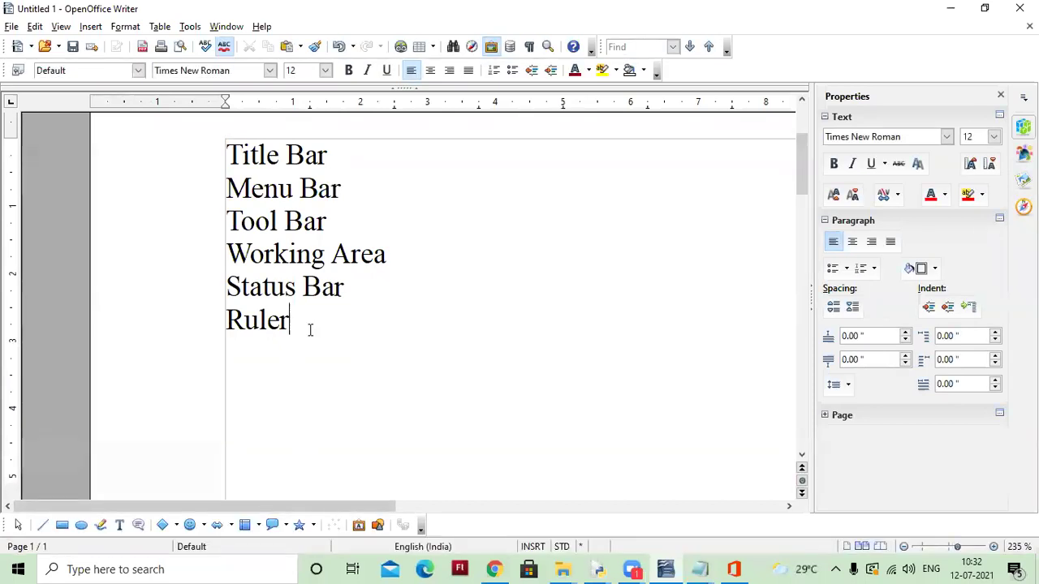
{"action": "key", "text": "Return"}
{"action": "type", "text": "Scrp"}
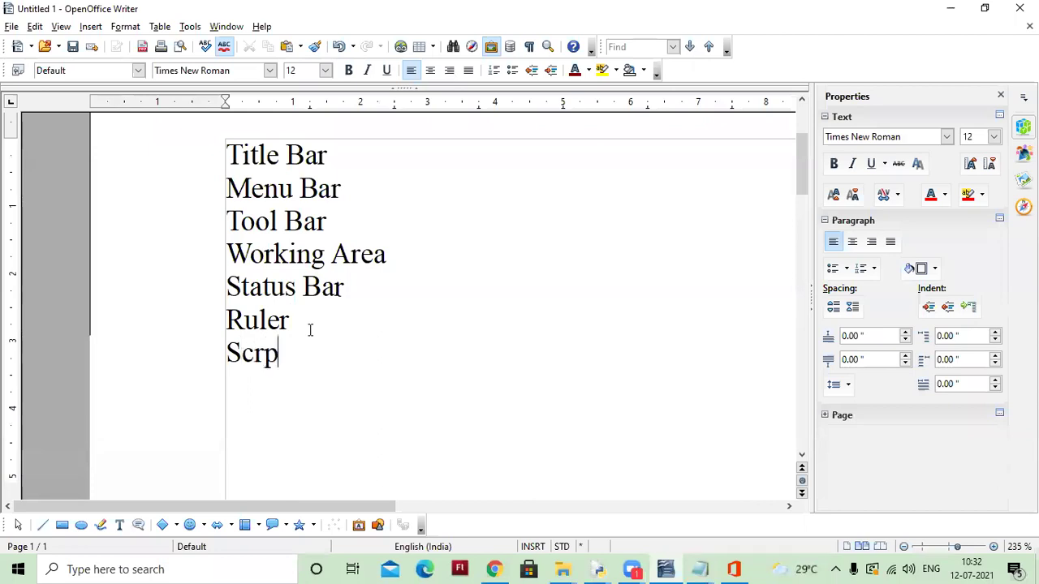
{"action": "key", "text": "BackSpace"}
{"action": "type", "text": "oll Bar"}
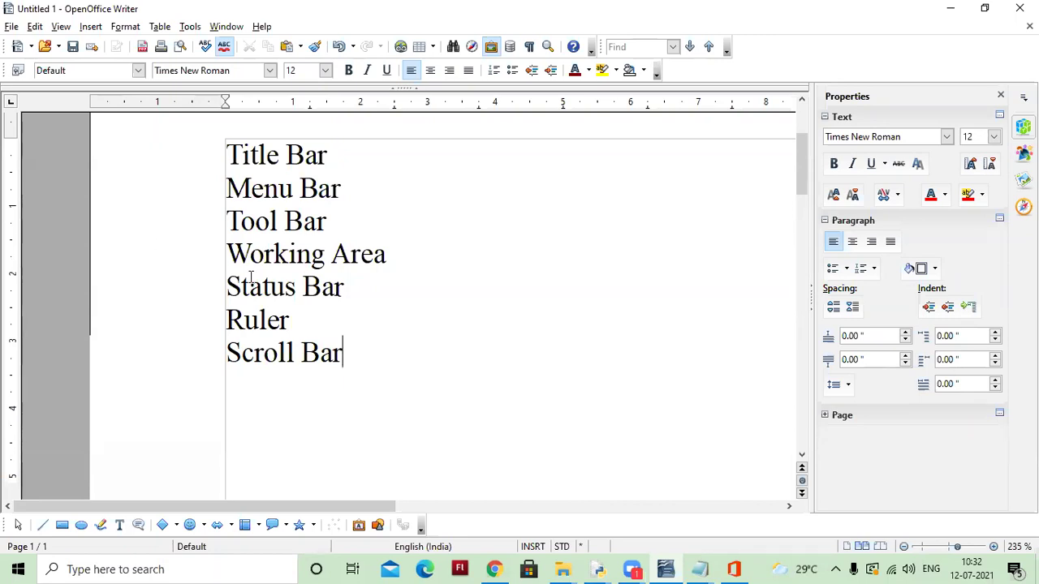
{"action": "left_click", "coordinate": [351, 222]}
{"action": "type", "text": ", Standard,"}
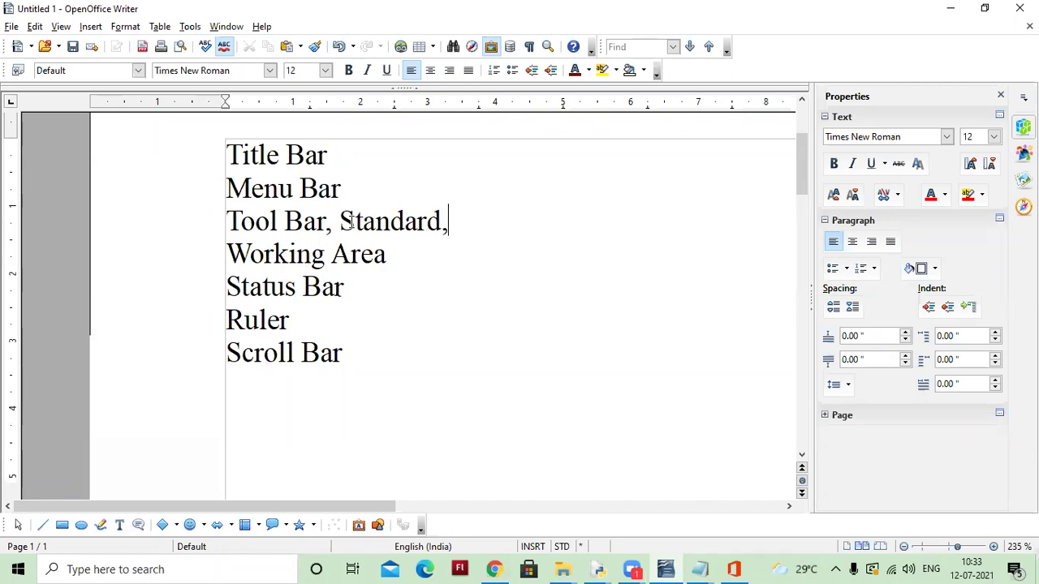
{"action": "type", "text": " Folrmat"}
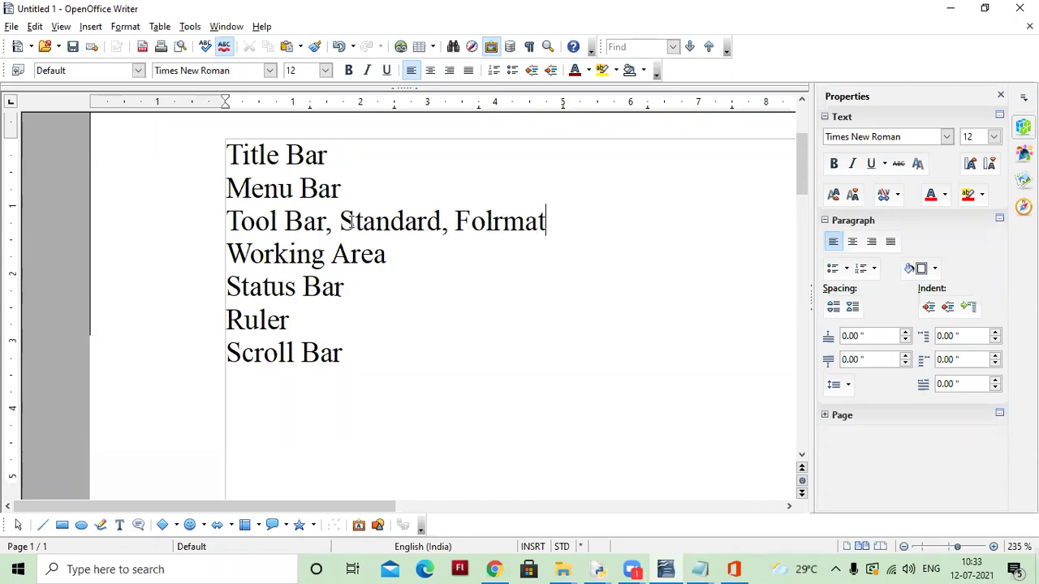
{"action": "type", "text": "ting, "}
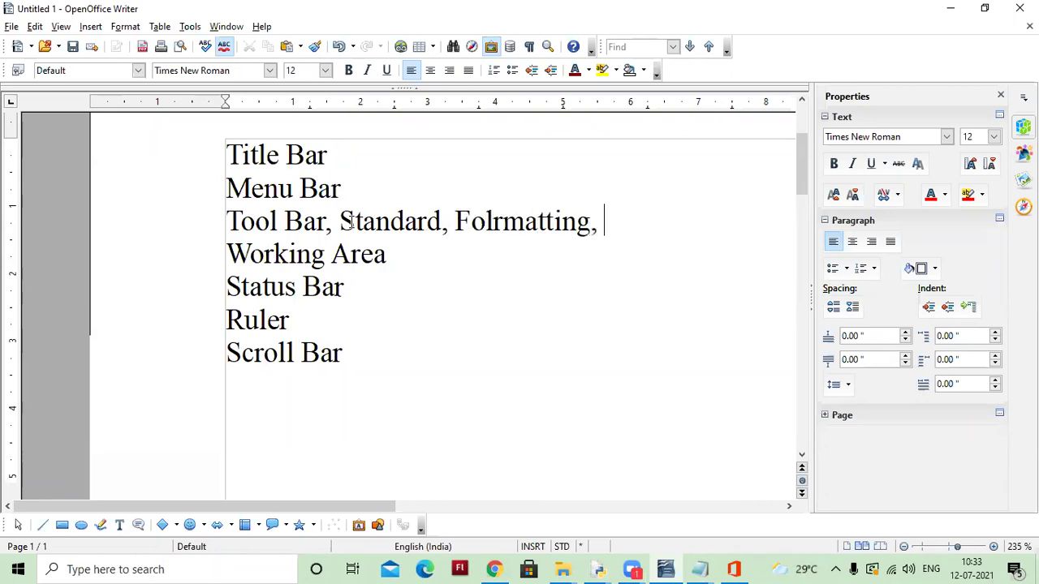
{"action": "type", "text": "Drawing"}
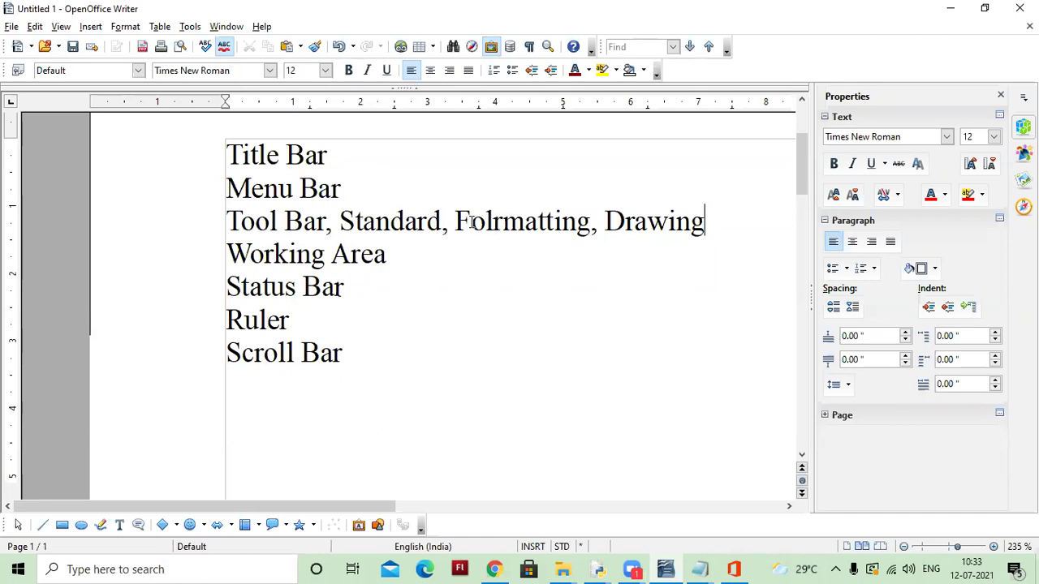
Step: Replace the misspelled 'Folrmatting' with 'Formatting' on the Tool Bar line
{"action": "left_click_drag", "start_coordinate": [455, 222], "coordinate": [597, 228]}
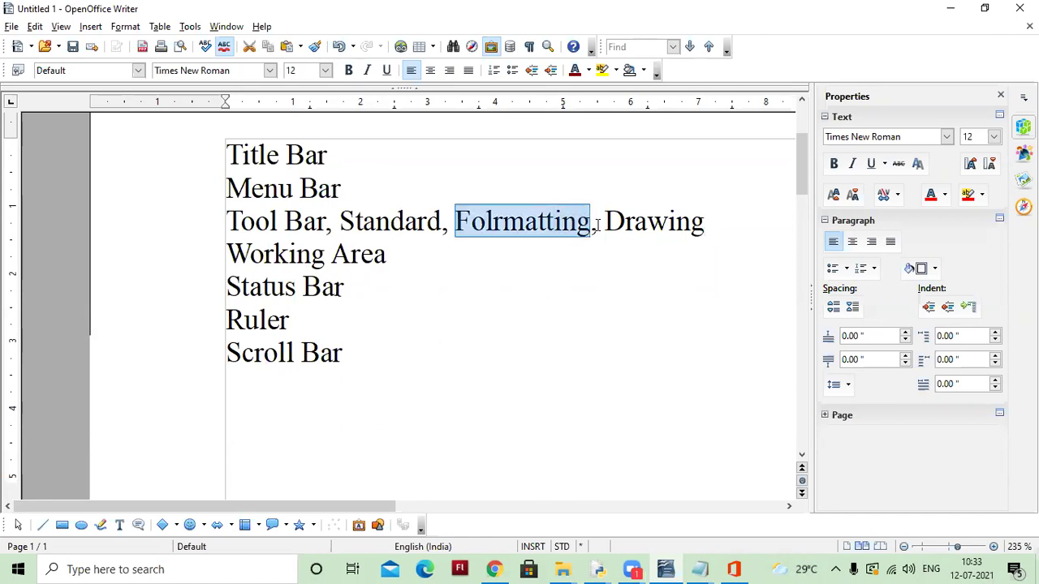
{"action": "type", "text": "Formatting"}
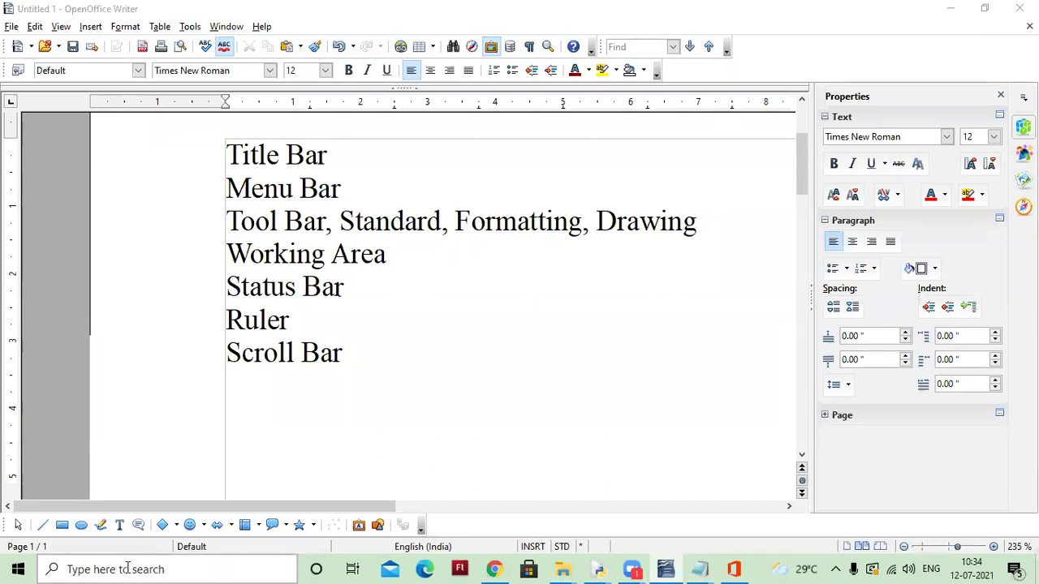
Step: Add a dashed border line below the 'Scroll Bar' list
{"action": "left_click", "coordinate": [380, 338]}
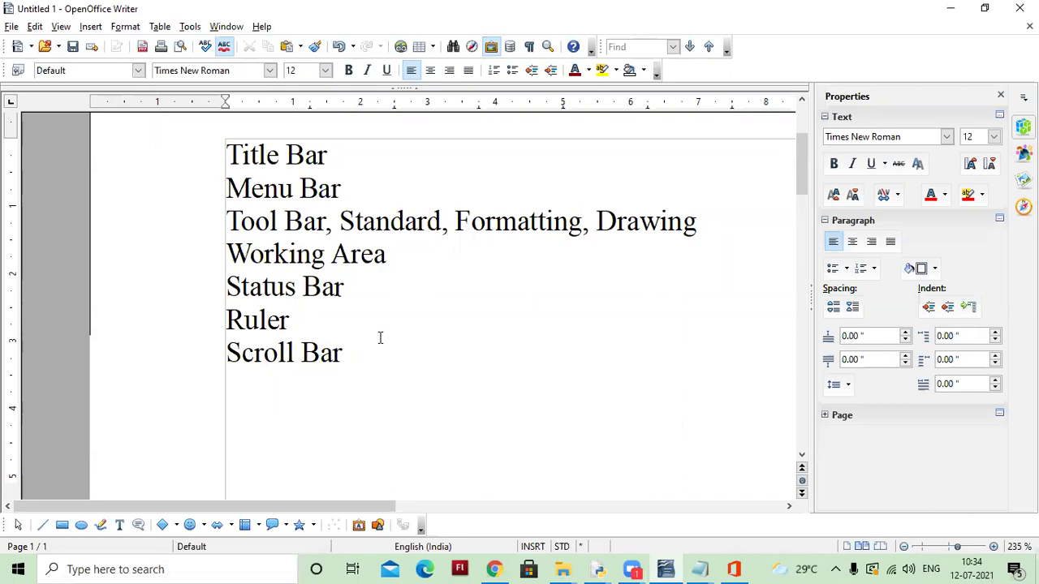
{"action": "key", "text": "Return"}
{"action": "key", "text": "Return"}
{"action": "key", "text": "Return"}
{"action": "type", "text": "-------------------------"}
{"action": "key", "text": "Return"}
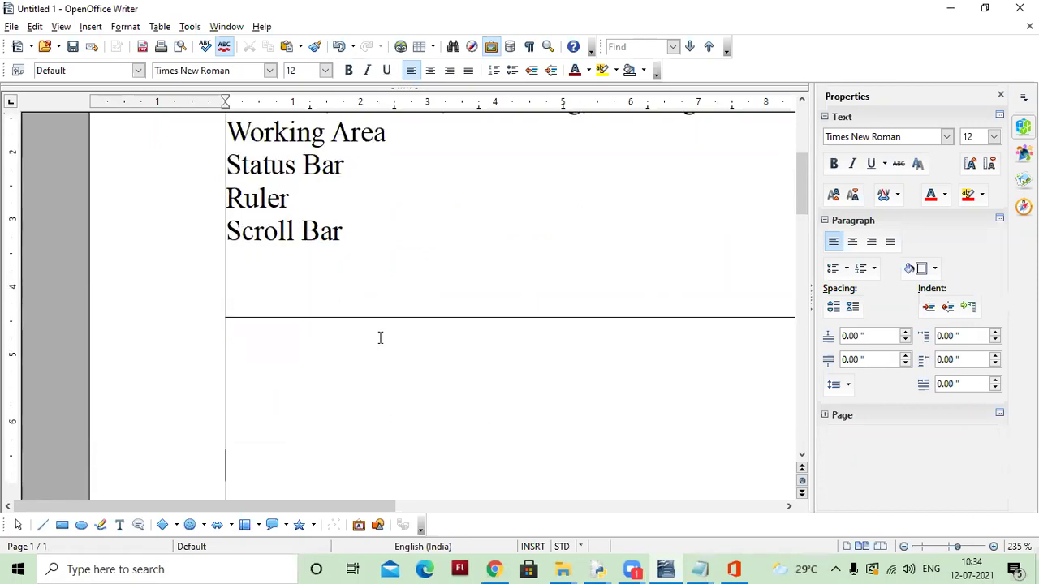
Step: Below the border, type the heading 'Features of Word Processor' and the point '1. Fast'
{"action": "scroll", "coordinate": [380, 337], "scroll_direction": "down", "scroll_amount": 3}
{"action": "left_click", "coordinate": [276, 225]}
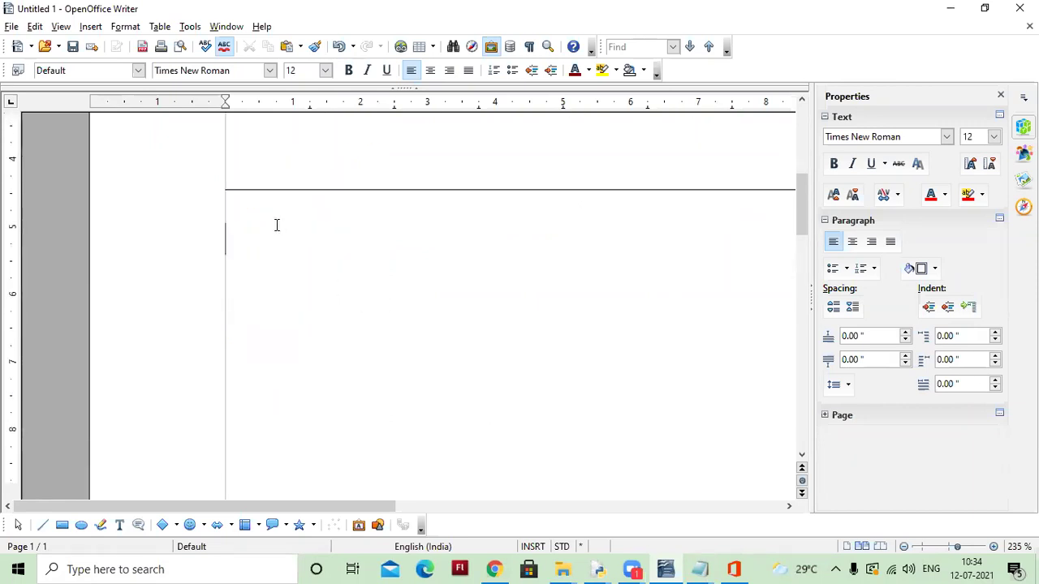
{"action": "type", "text": "Features "}
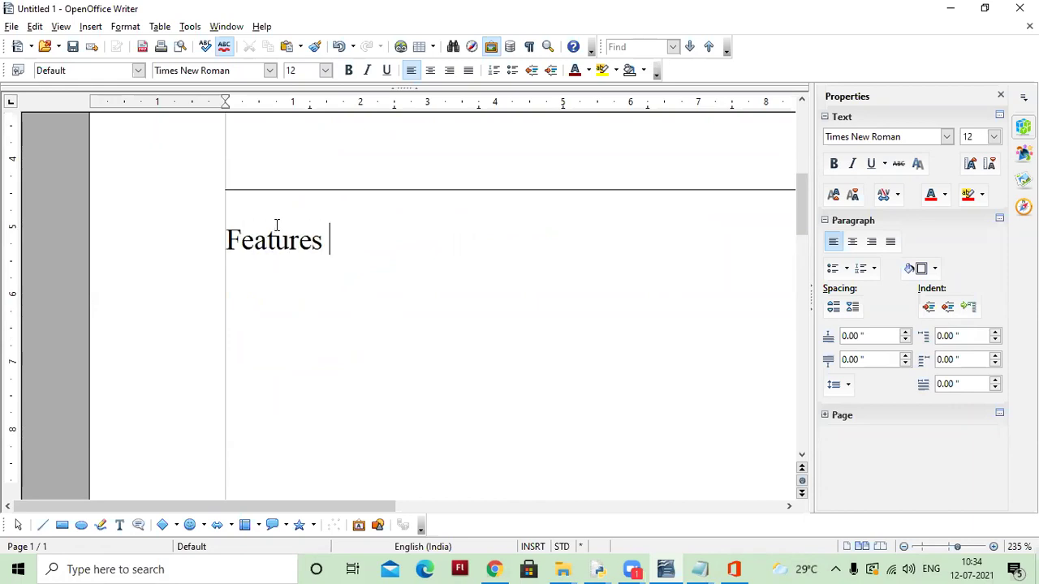
{"action": "type", "text": "of W"}
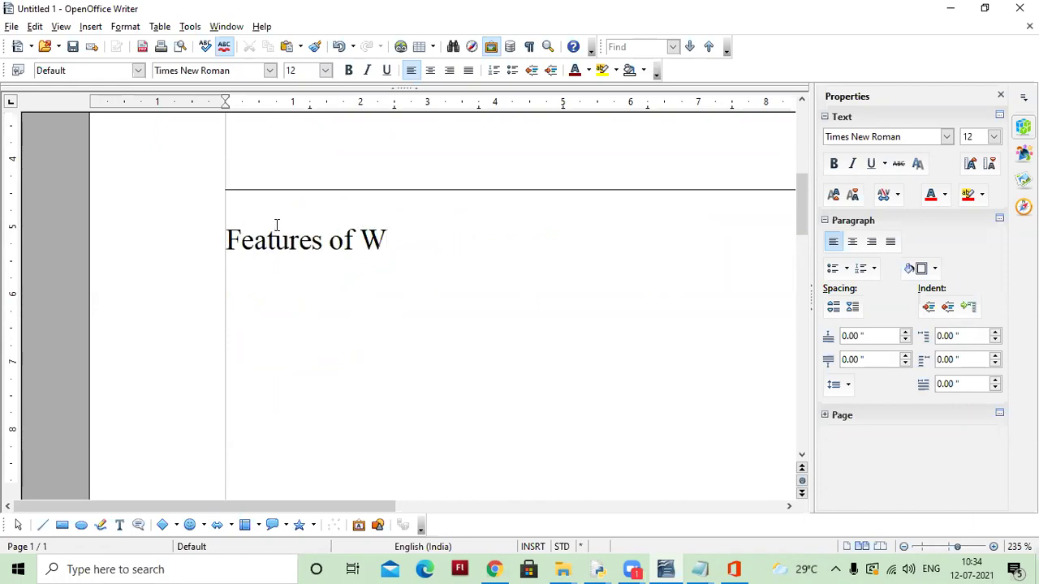
{"action": "type", "text": "ord P"}
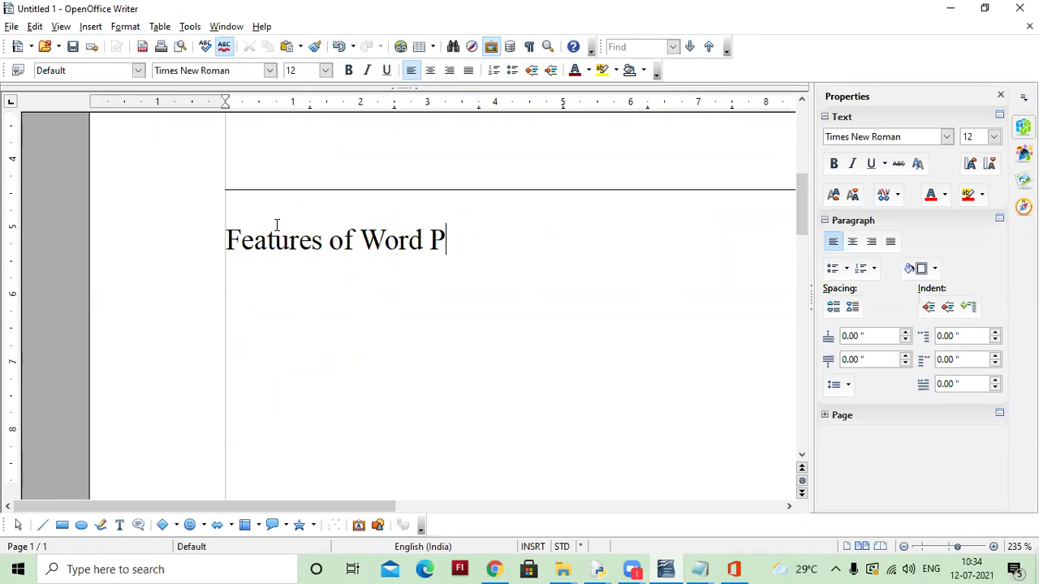
{"action": "type", "text": "rocessor"}
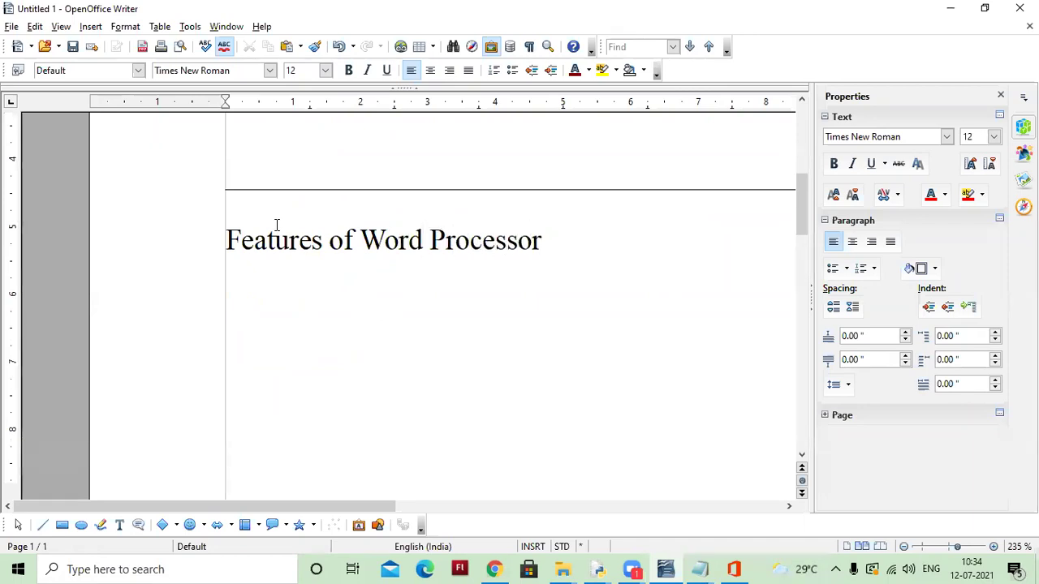
{"action": "key", "text": "Return"}
{"action": "type", "text": "1/"}
{"action": "key", "text": "BackSpace"}
{"action": "type", "text": ". Fast"}
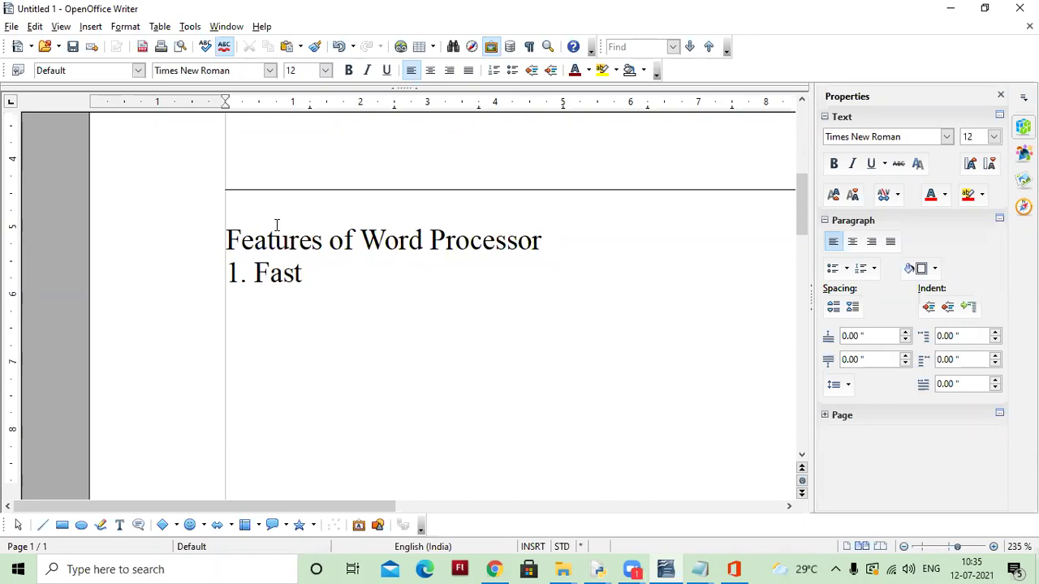
Step: Add numbered item 2 as 'Editing Feature', correcting the misspelled 'Fearure'
{"action": "key", "text": "Return"}
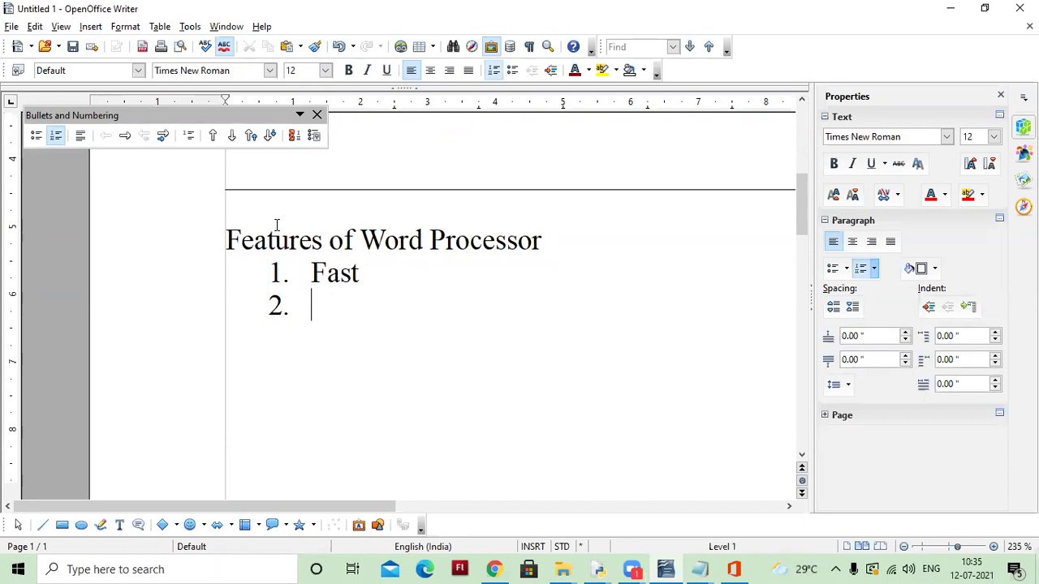
{"action": "type", "text": "Editit"}
{"action": "key", "text": "BackSpace"}
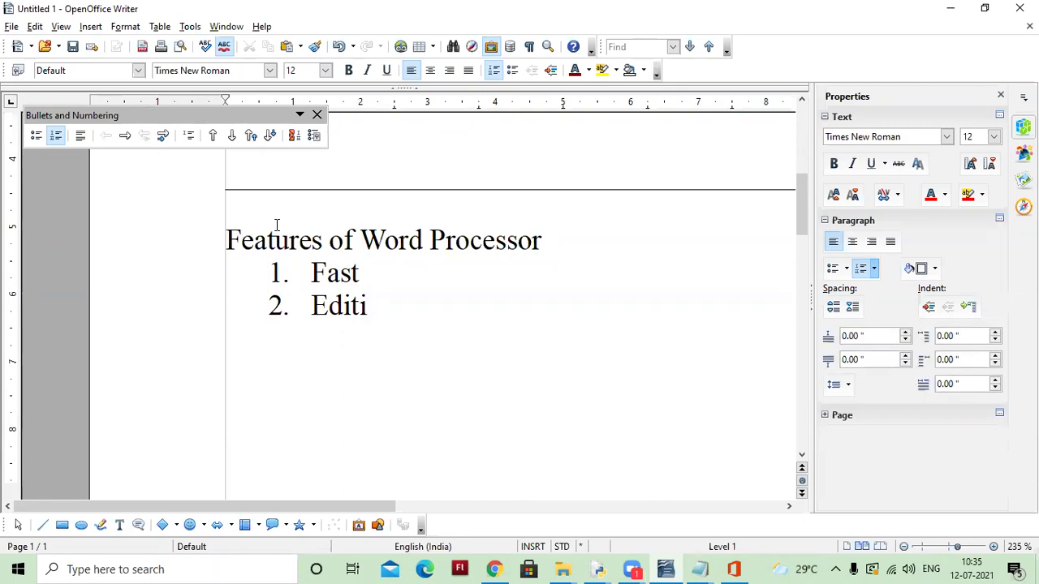
{"action": "type", "text": "ng Fearure"}
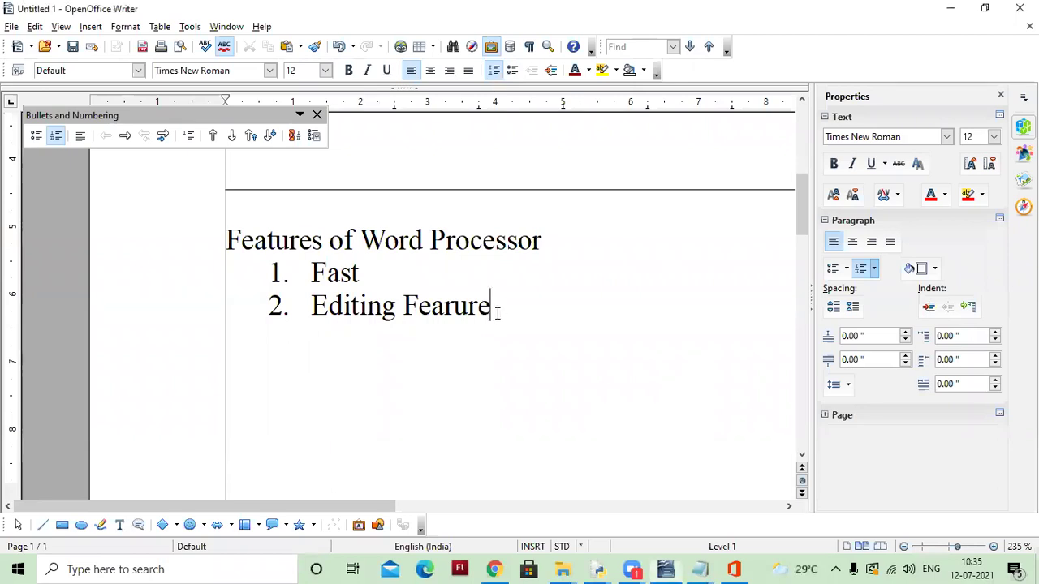
{"action": "left_click_drag", "start_coordinate": [493, 306], "coordinate": [404, 305]}
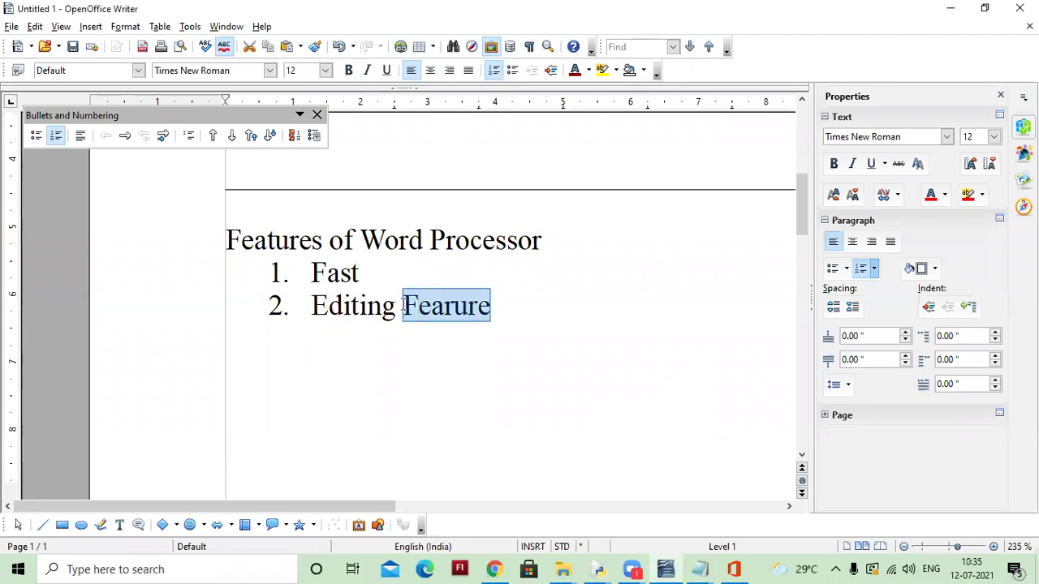
{"action": "type", "text": "Feature"}
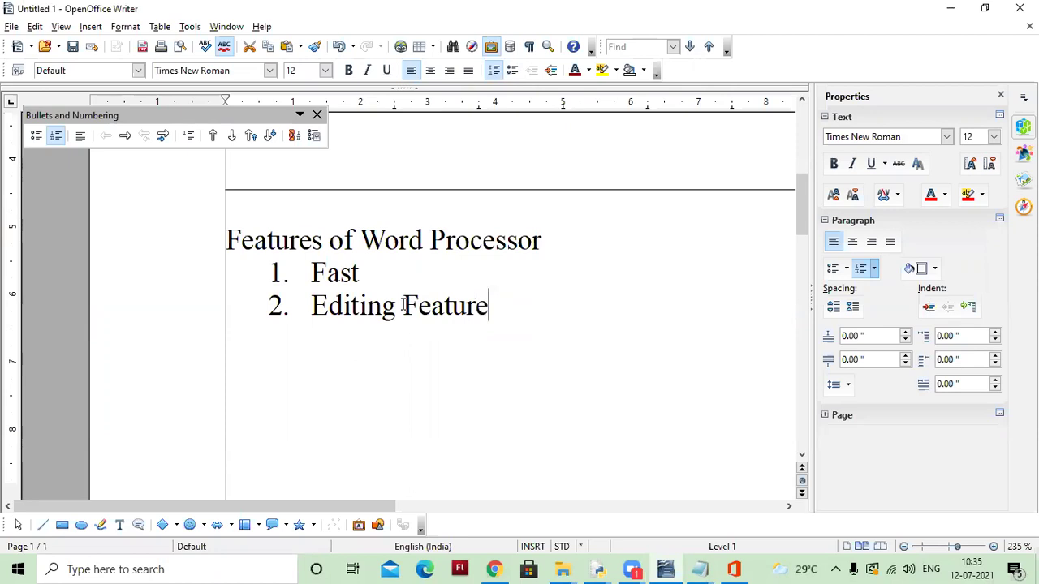
Step: Add numbered items 'Formatting Feature', 'Graphics' and 'OLE'
{"action": "key", "text": "Return"}
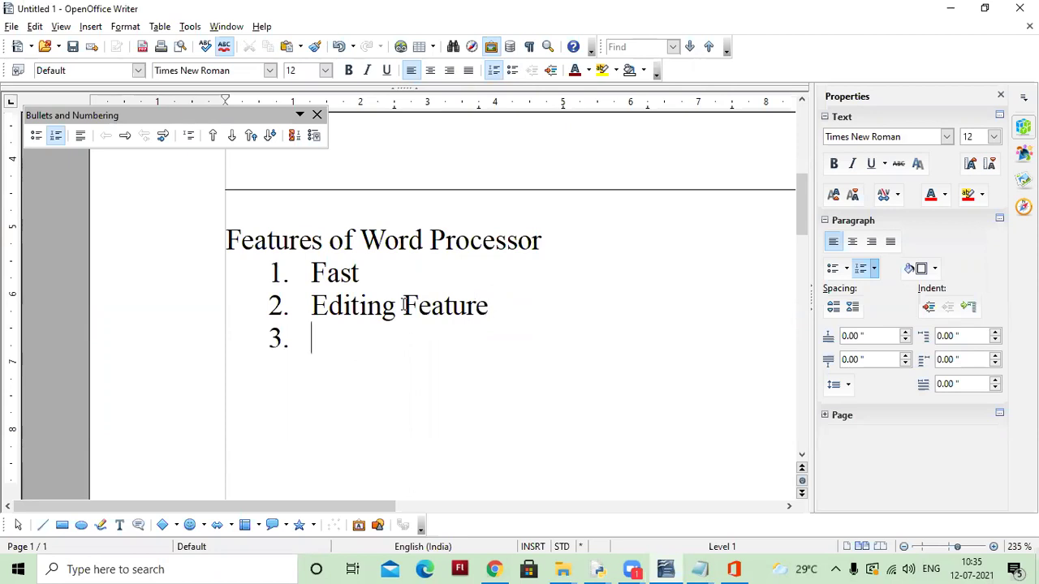
{"action": "type", "text": "Formatting "}
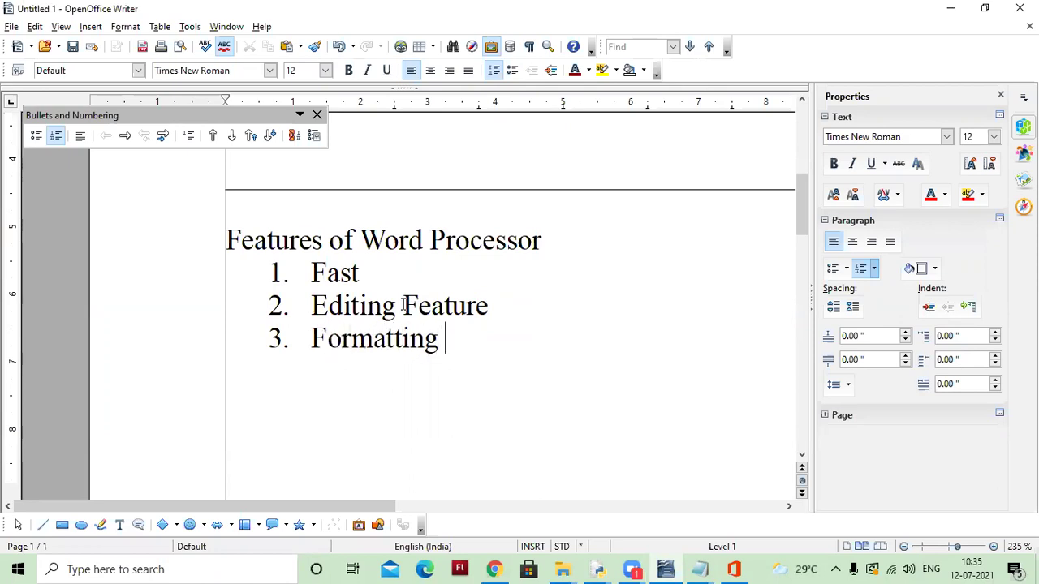
{"action": "type", "text": "Fea"}
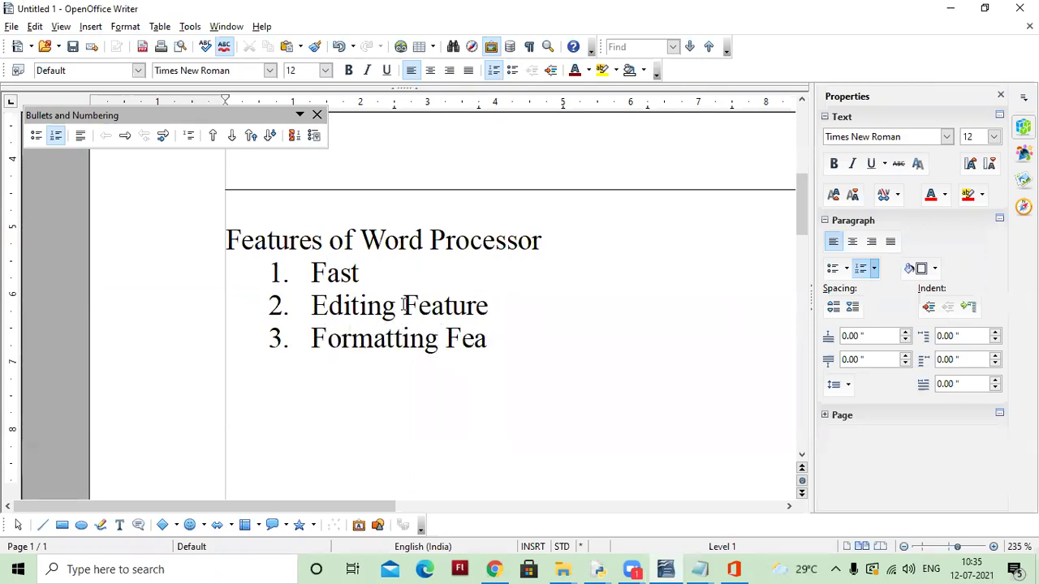
{"action": "type", "text": "ture"}
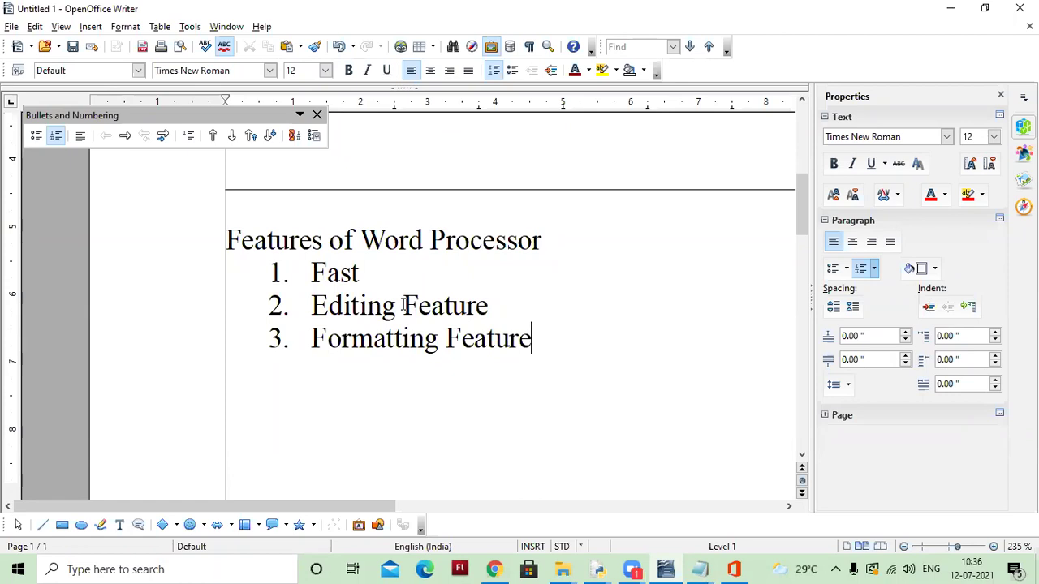
{"action": "key", "text": "Return"}
{"action": "type", "text": "Gra"}
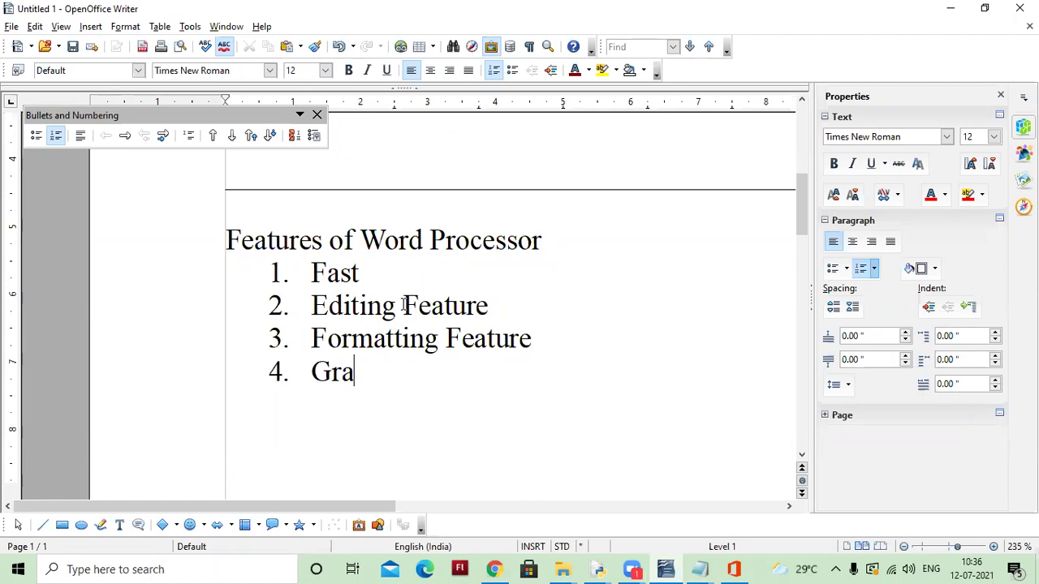
{"action": "type", "text": "phics"}
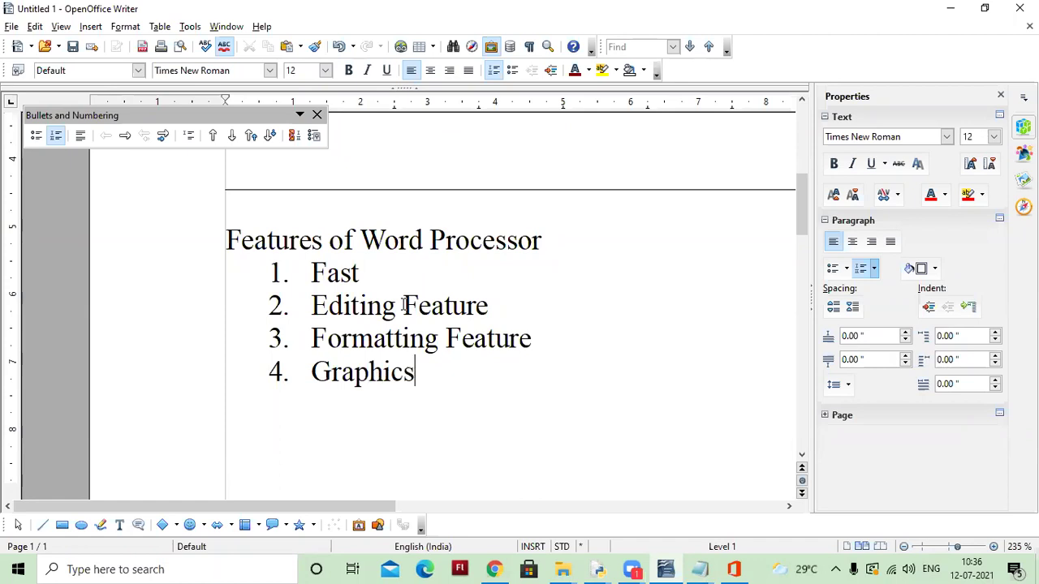
{"action": "key", "text": "Return"}
{"action": "type", "text": "OLE"}
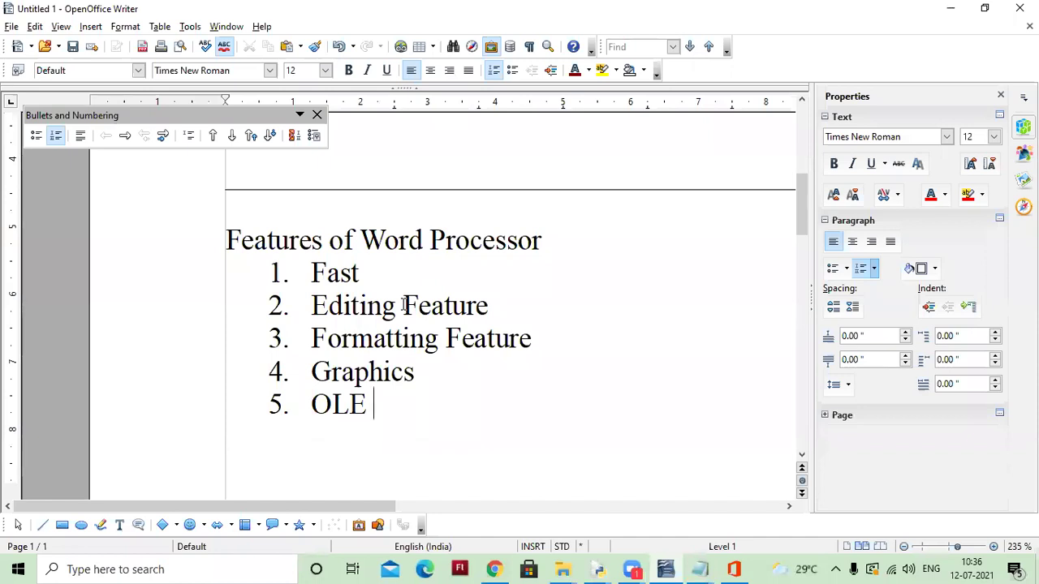
Step: Add 'Spell Check' and 'Mail Merge' as items six and seven
{"action": "key", "text": "Return"}
{"action": "type", "text": "Spell Check"}
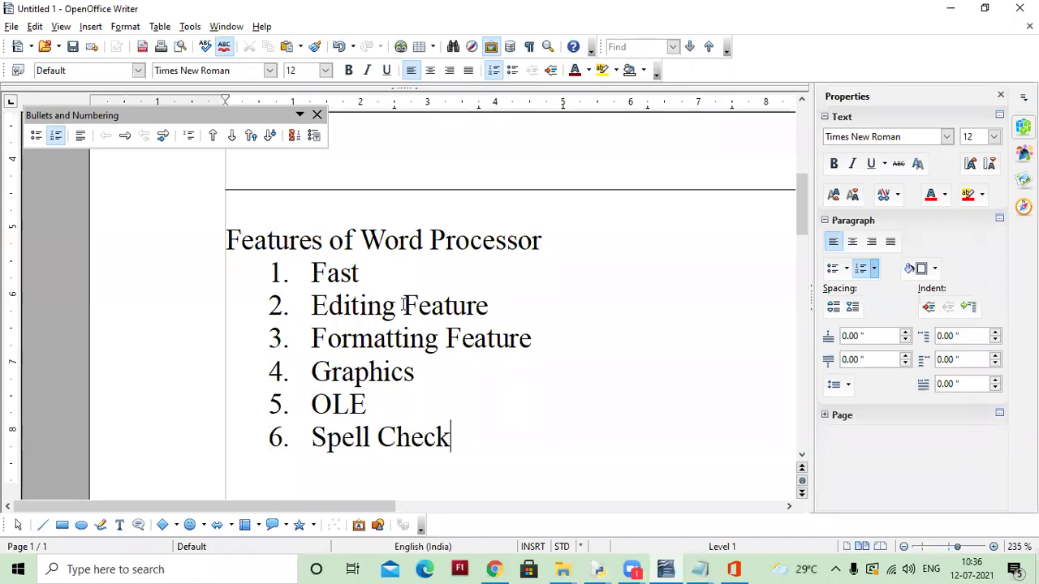
{"action": "key", "text": "Return"}
{"action": "type", "text": "Mail rge"}
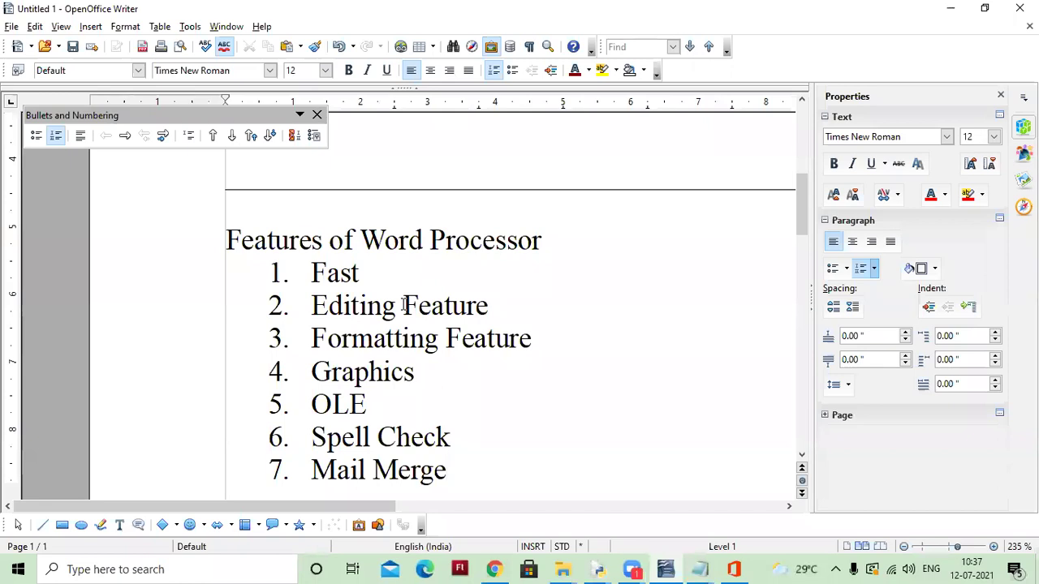
Step: Add 'Permanent Storage' as the eighth item after 'Mail Merge'
{"action": "key", "text": "Return"}
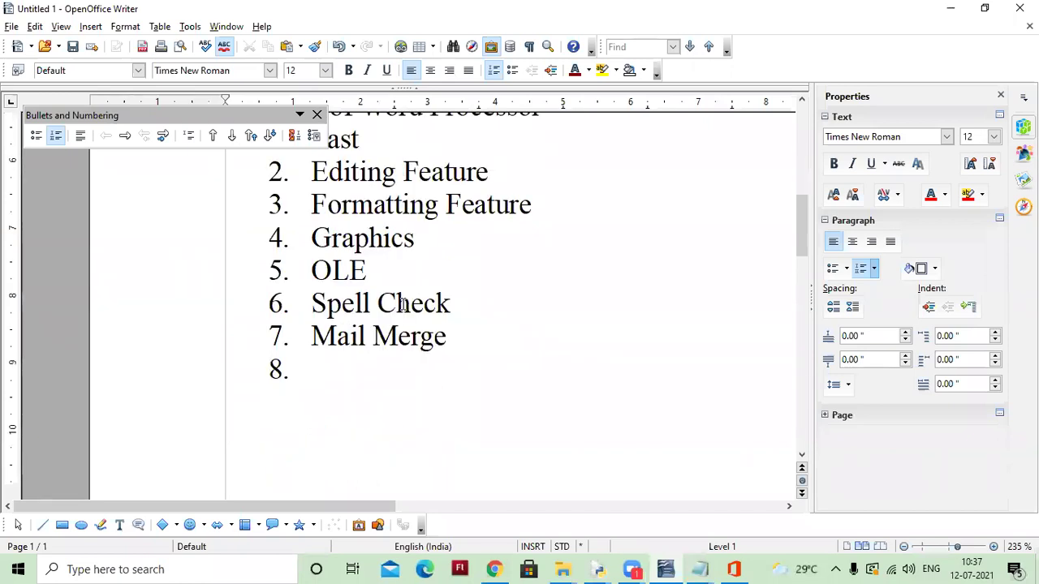
{"action": "type", "text": "Per"}
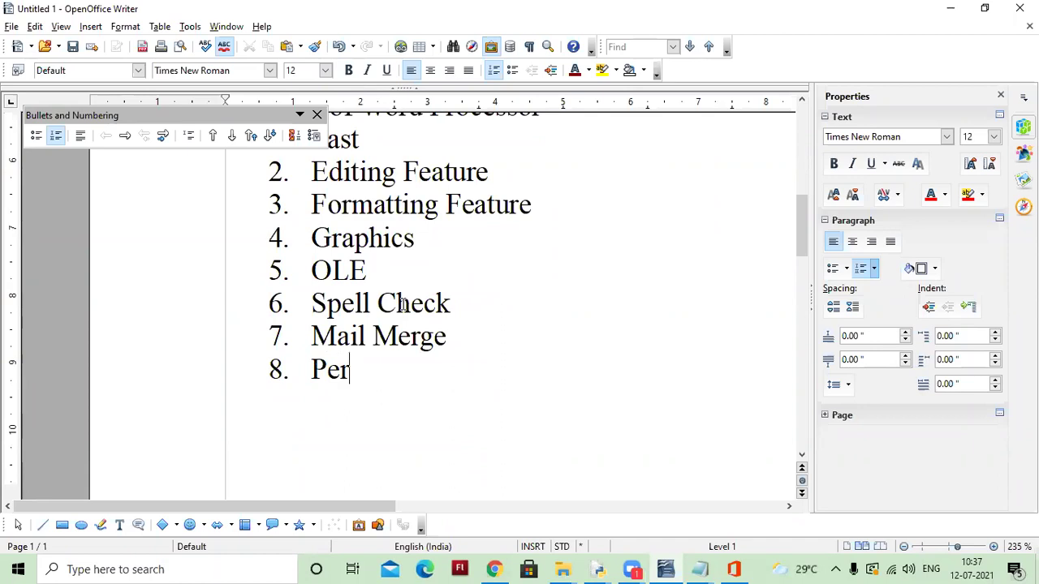
{"action": "type", "text": "man"}
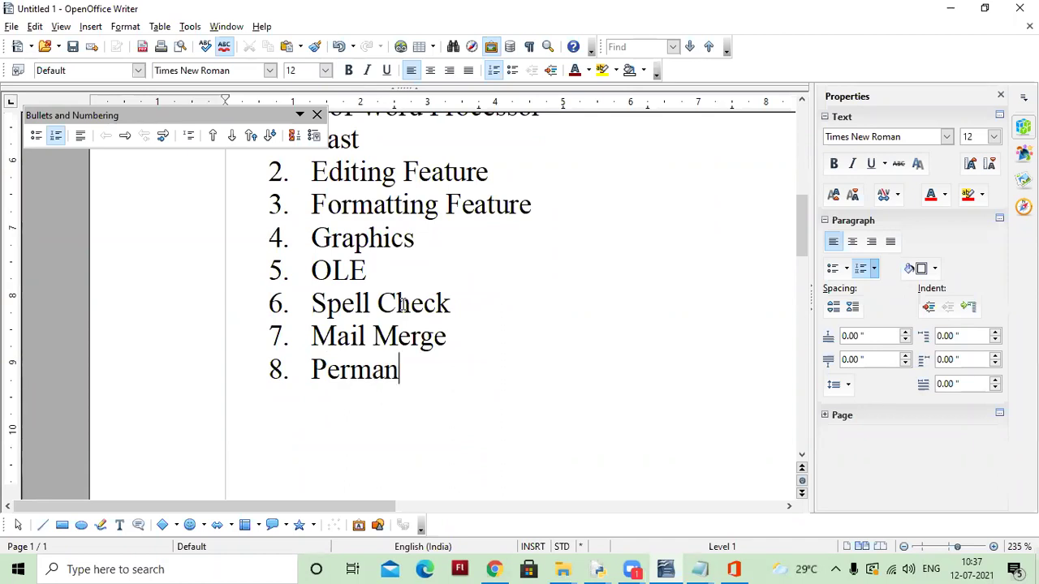
{"action": "type", "text": "ent Storage"}
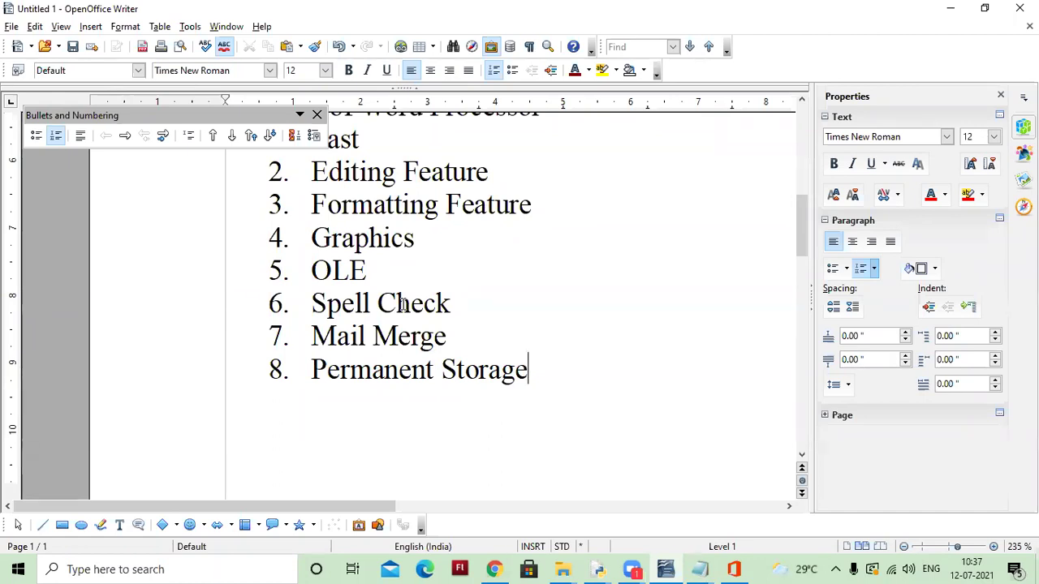
{"action": "scroll", "coordinate": [394, 295], "scroll_direction": "up", "scroll_amount": 4}
{"action": "scroll", "coordinate": [394, 295], "scroll_direction": "down", "scroll_amount": 2}
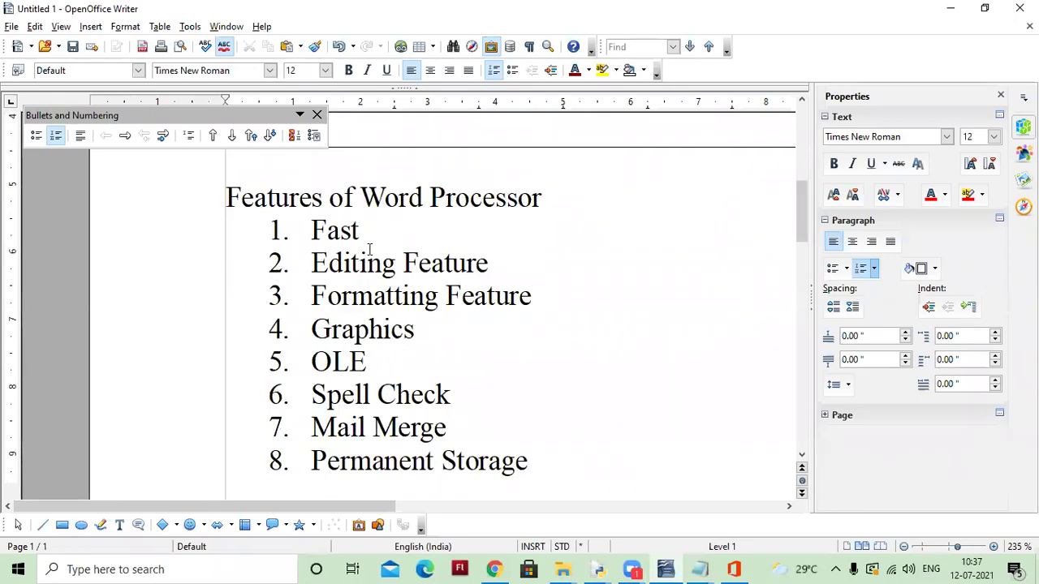
Step: Cancel the Save As dialog, then start an unnumbered '.docx' line below the list
{"action": "left_click", "coordinate": [12, 26]}
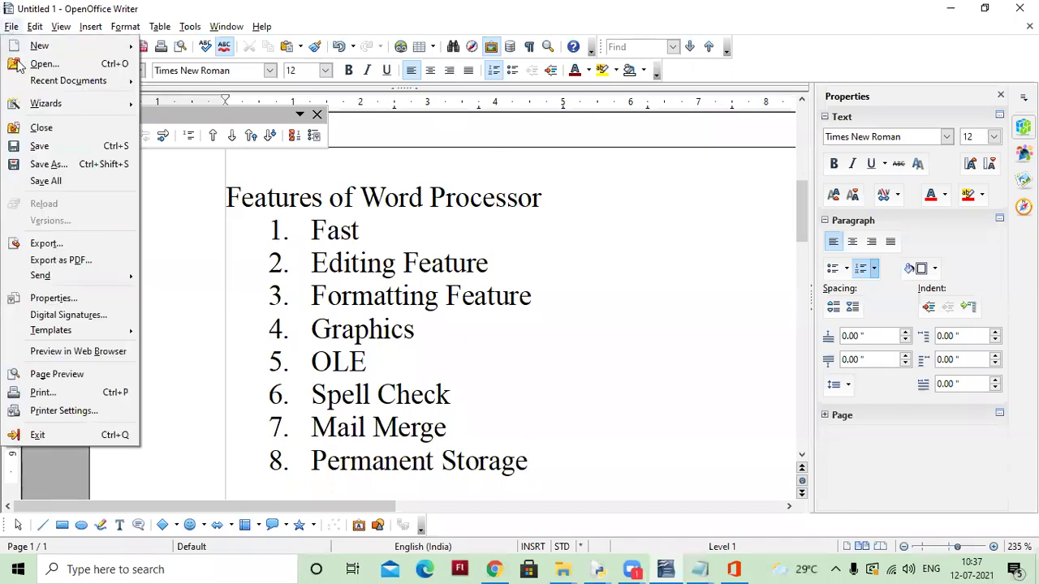
{"action": "left_click", "coordinate": [77, 146]}
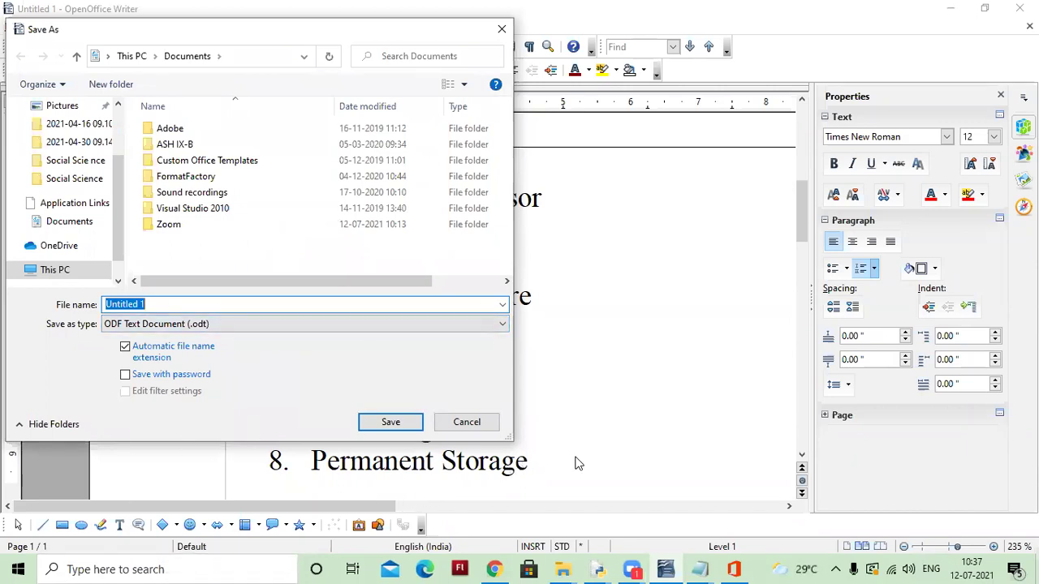
{"action": "left_click", "coordinate": [466, 422]}
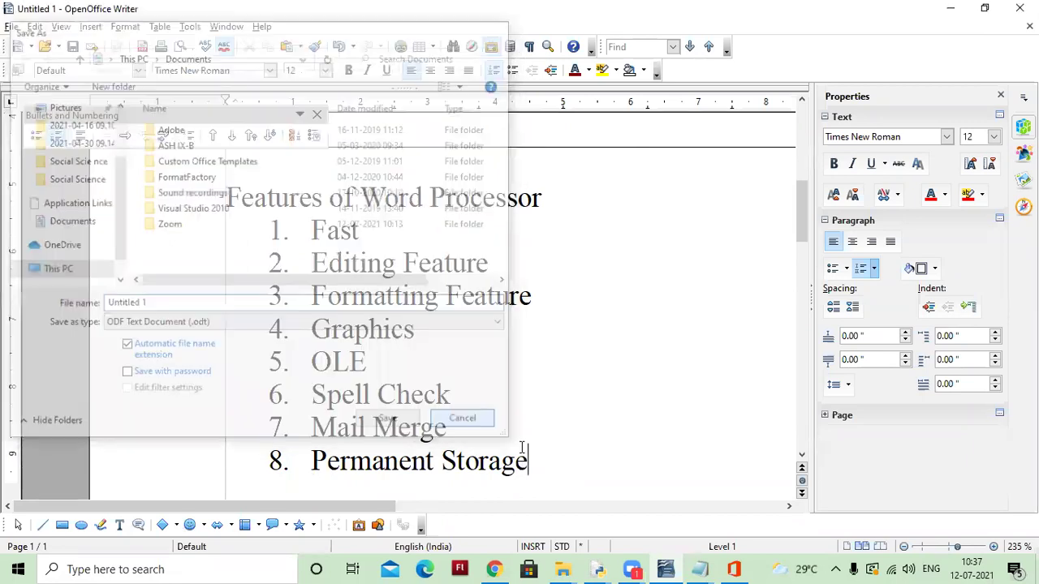
{"action": "key", "text": "Return"}
{"action": "key", "text": "Return"}
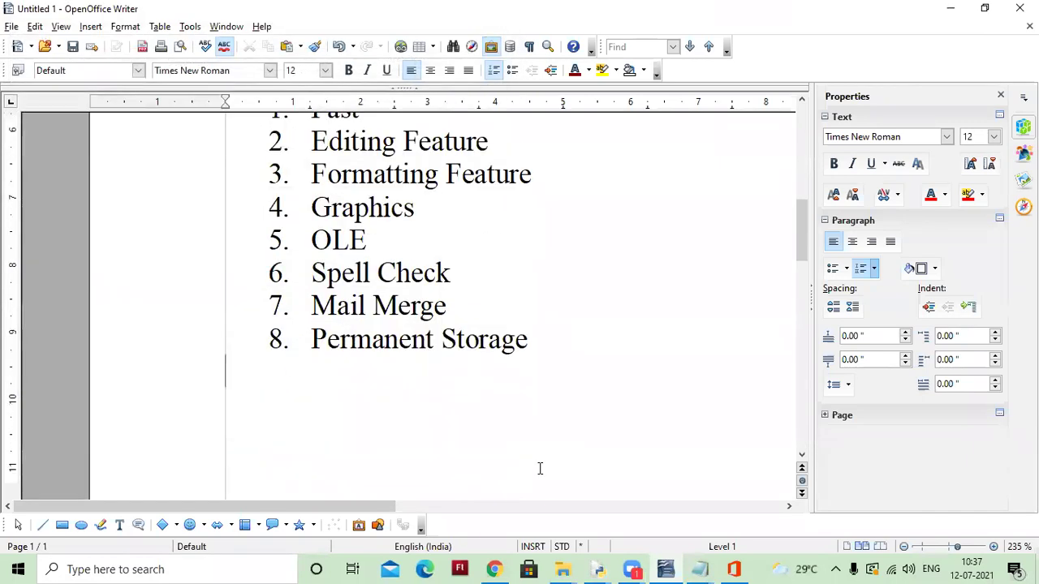
{"action": "type", "text": ".docx"}
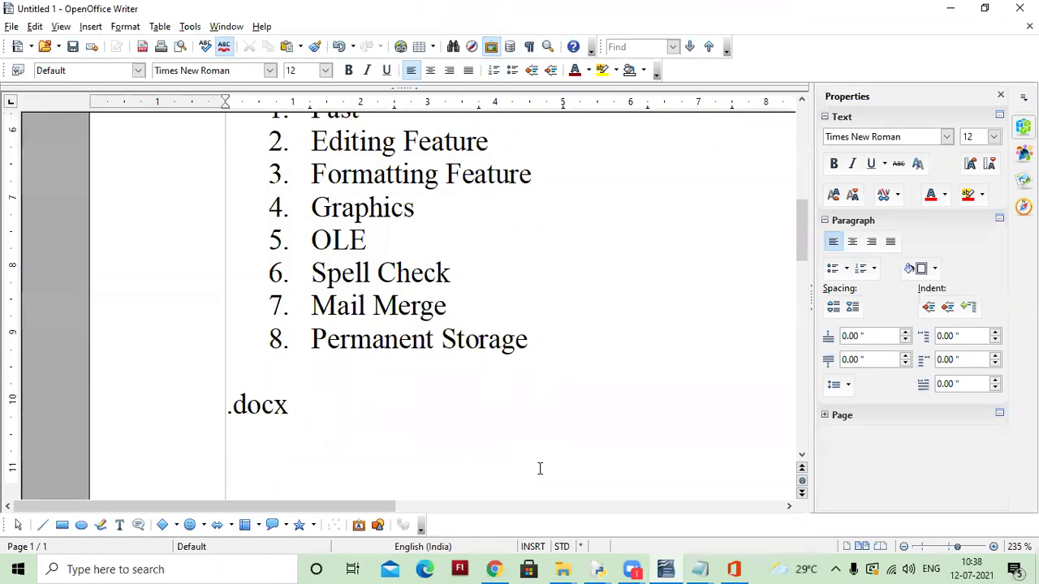
Step: Complete the lines 'Word:- .docx' and 'Writer:- .odt' under the list
{"action": "key", "text": "Left"}
{"action": "key", "text": "Left"}
{"action": "key", "text": "Left"}
{"action": "key", "text": "Left"}
{"action": "key", "text": "Left"}
{"action": "type", "text": "Word:"}
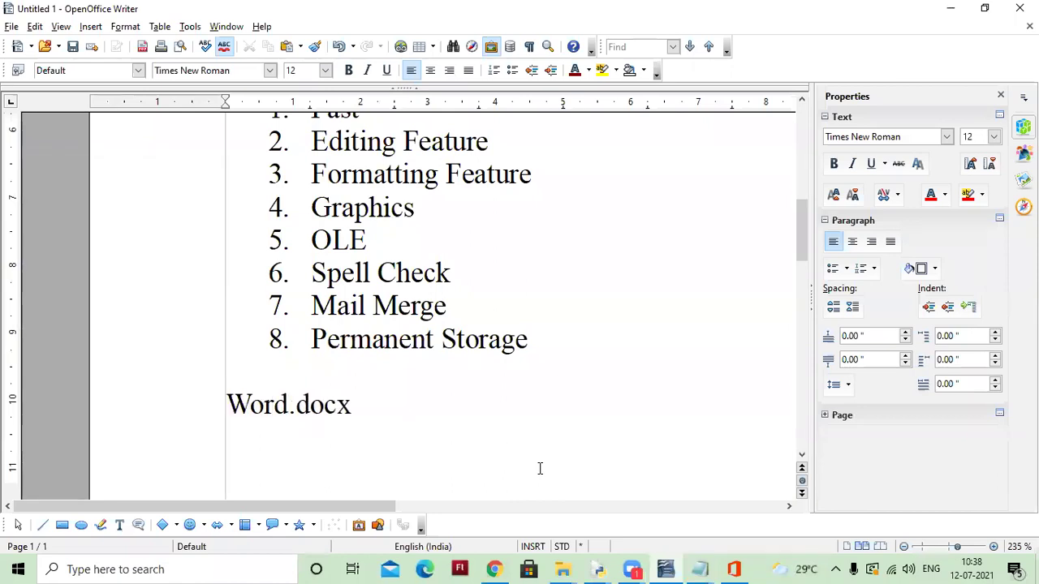
{"action": "type", "text": "-"}
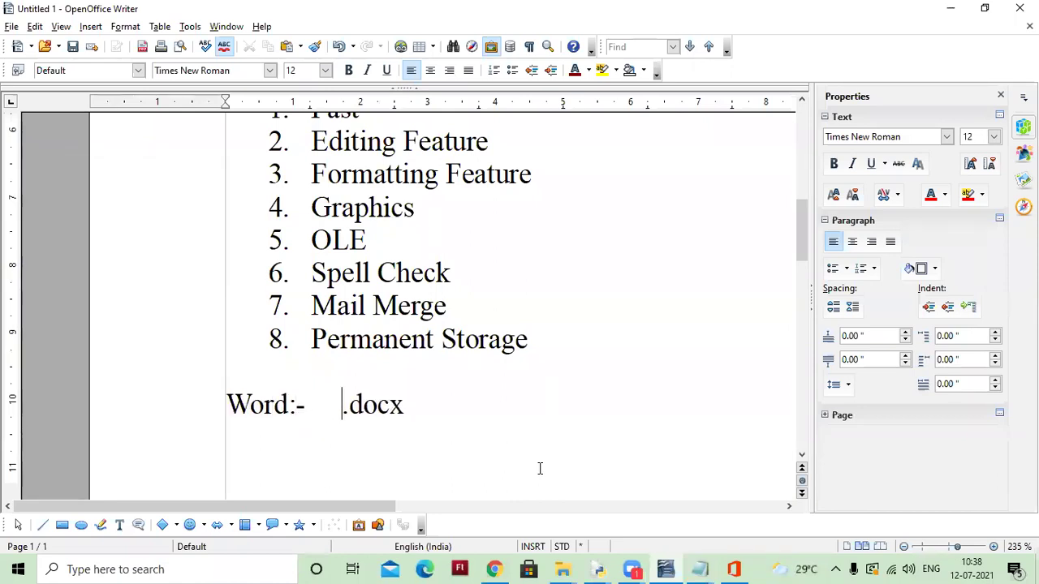
{"action": "left_click", "coordinate": [447, 404]}
{"action": "key", "text": "Return"}
{"action": "type", "text": "Writer"}
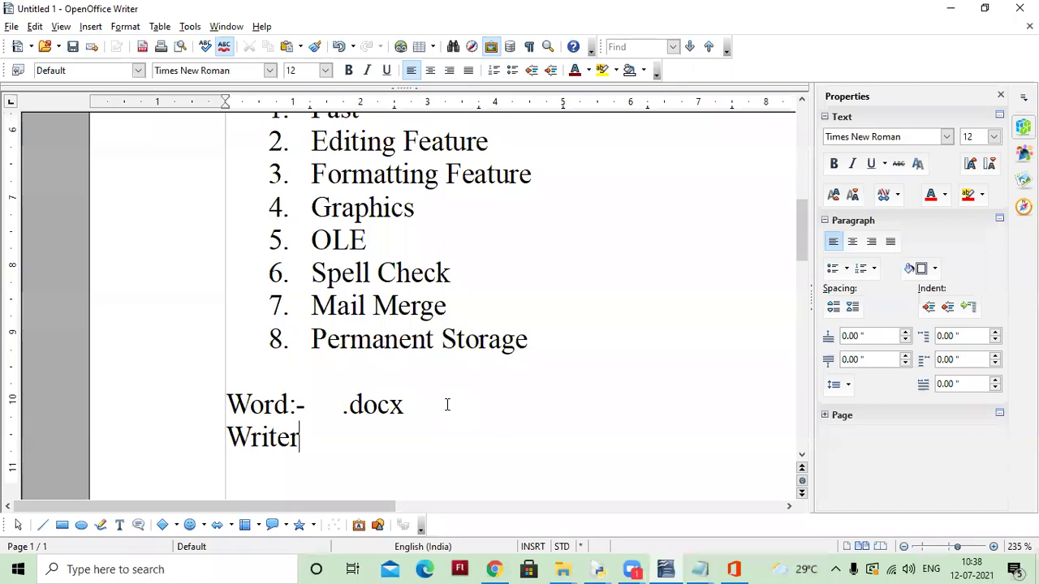
{"action": "key", "text": "BackSpace"}
{"action": "type", "text": ":-   .odt"}
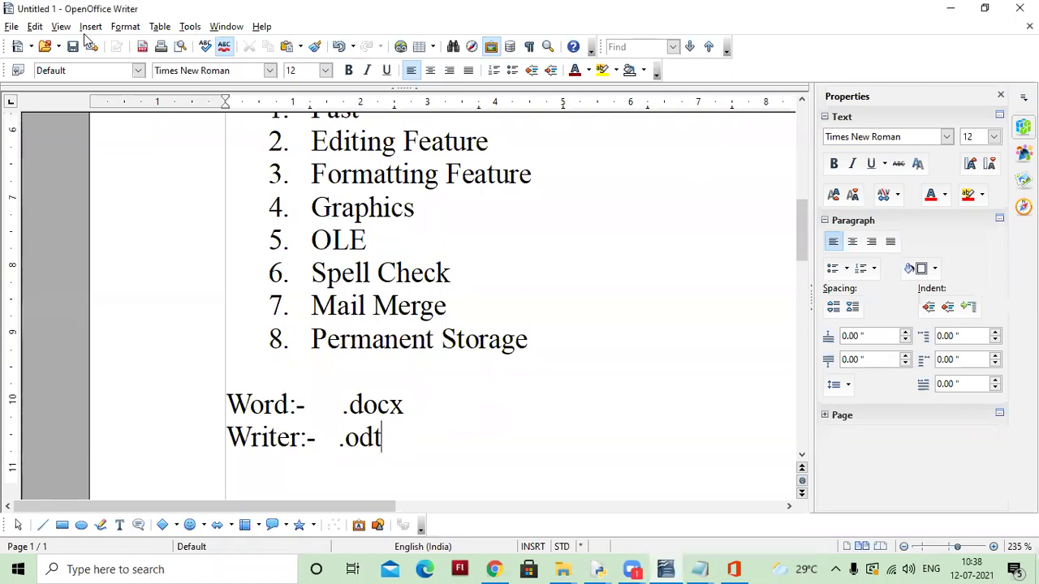
Step: Create a new text document from File > New, then another with Ctrl+N
{"action": "left_click", "coordinate": [10, 26]}
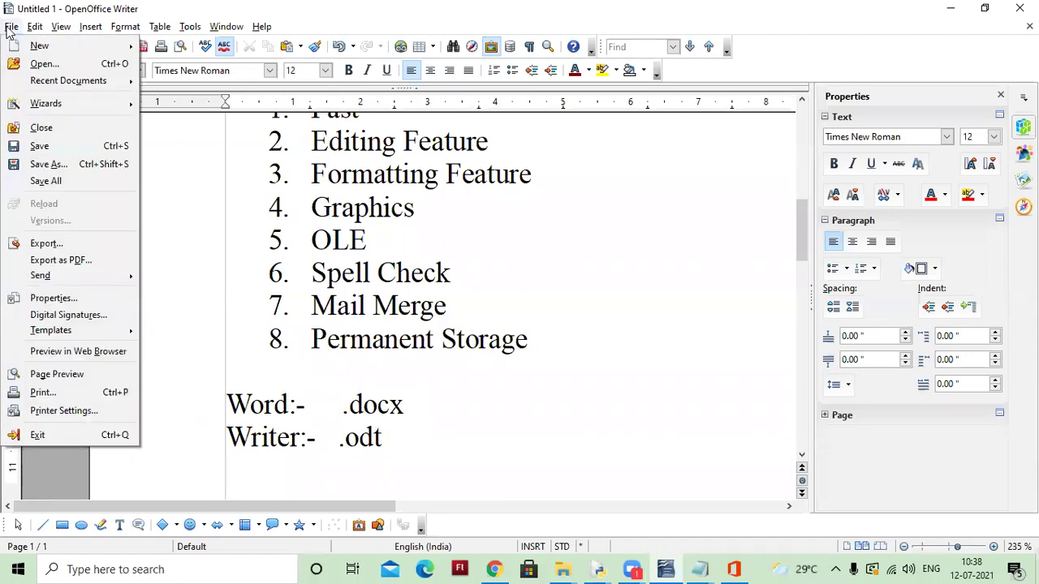
{"action": "mouse_move", "coordinate": [51, 49]}
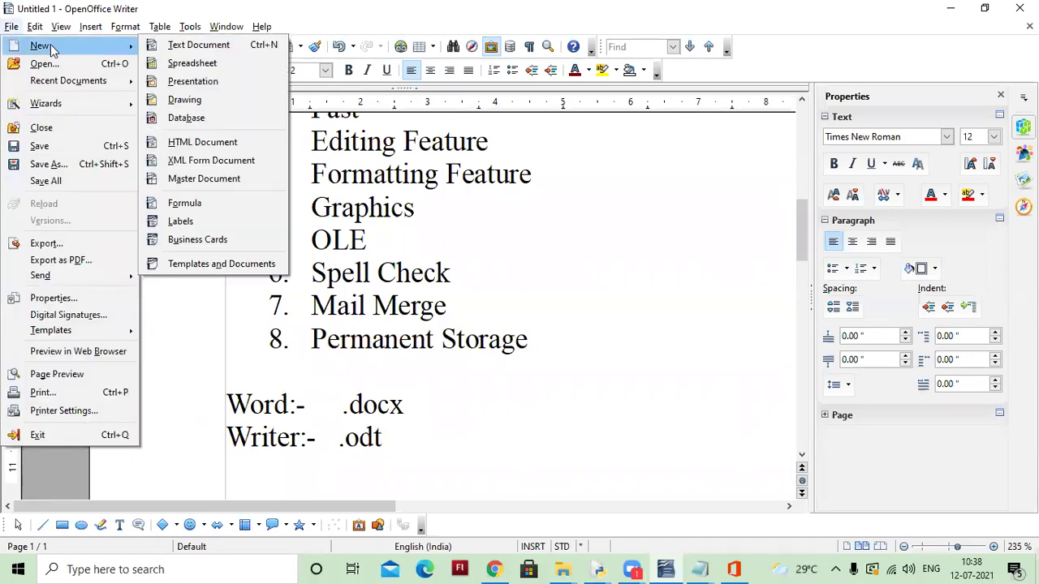
{"action": "left_click", "coordinate": [174, 50]}
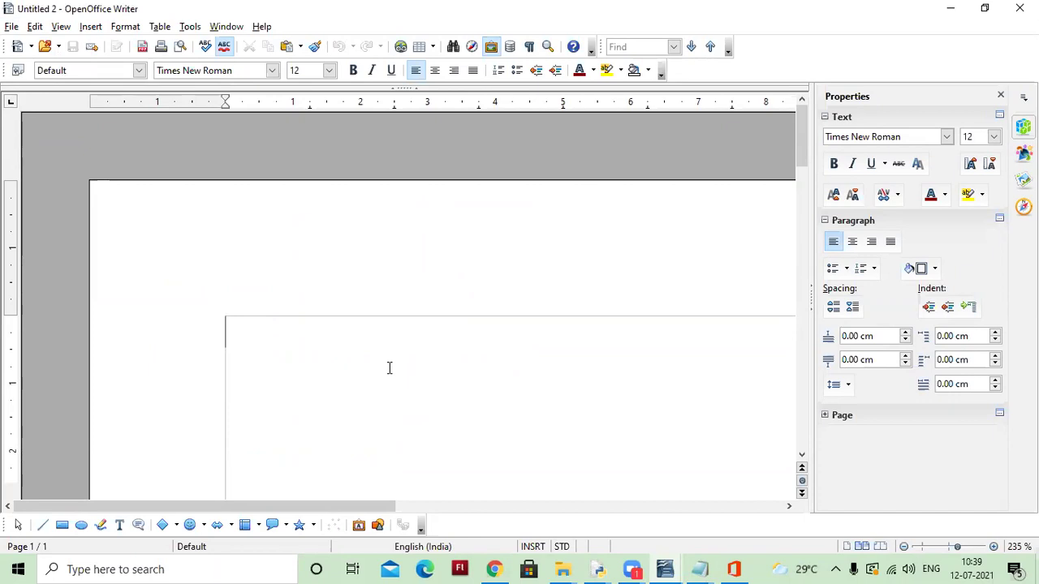
{"action": "key", "text": "ctrl+n"}
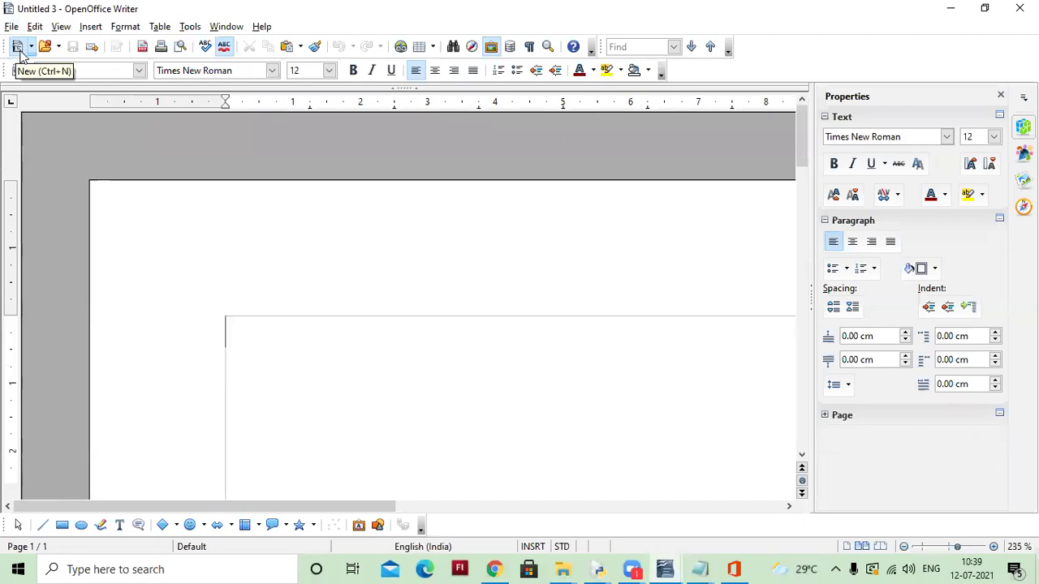
Step: Open another blank document, restore its window, and save it as 'ddd' (.odt)
{"action": "left_click", "coordinate": [18, 47]}
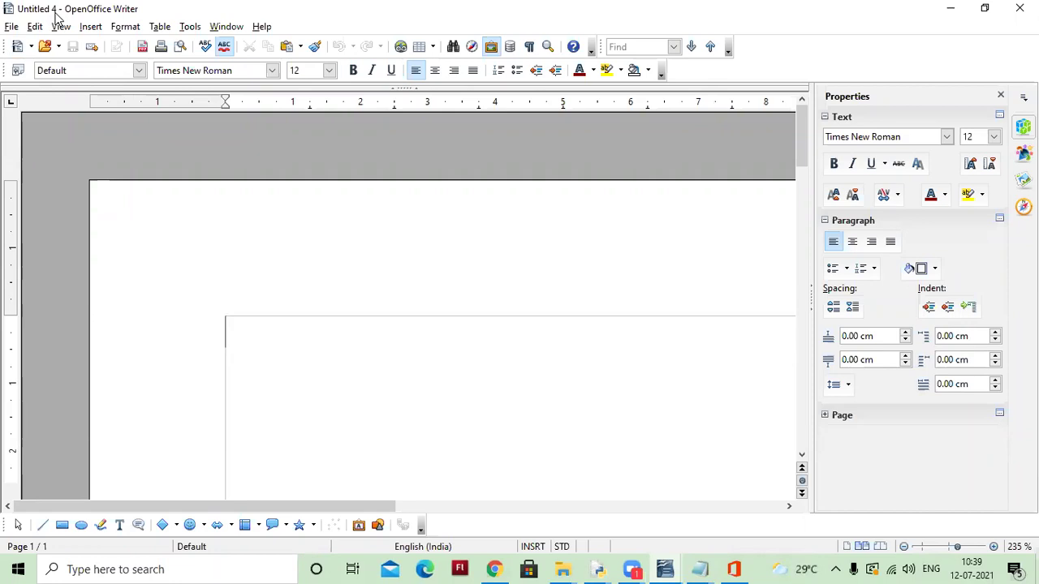
{"action": "left_click_drag", "start_coordinate": [55, 15], "coordinate": [89, 39]}
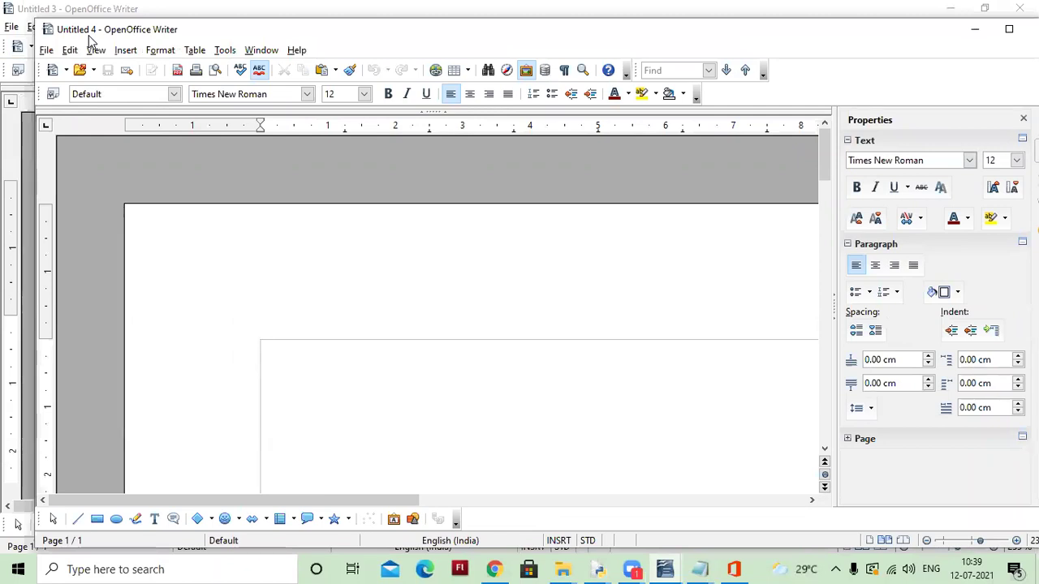
{"action": "left_click", "coordinate": [47, 49]}
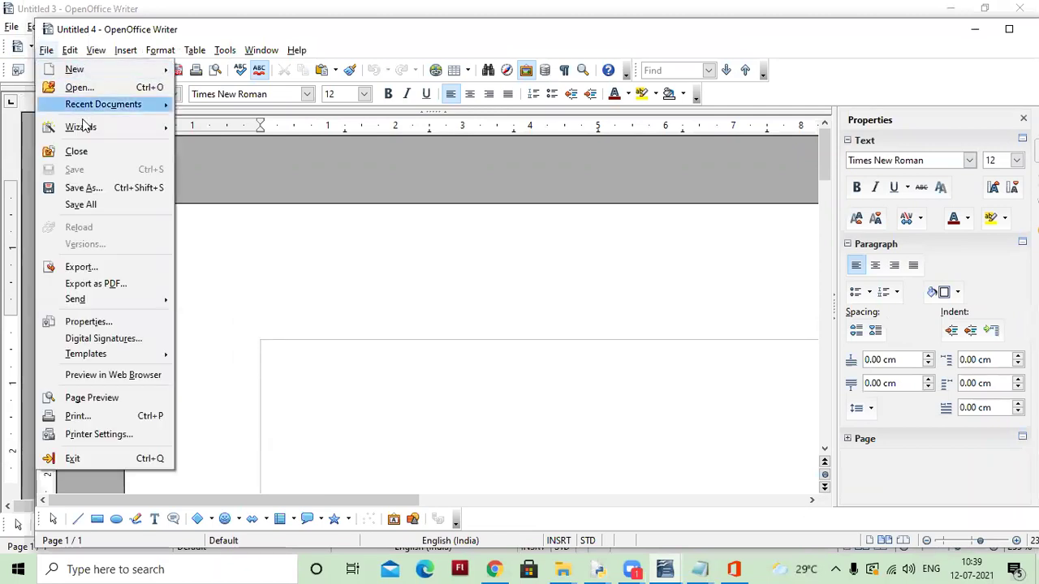
{"action": "left_click", "coordinate": [97, 187]}
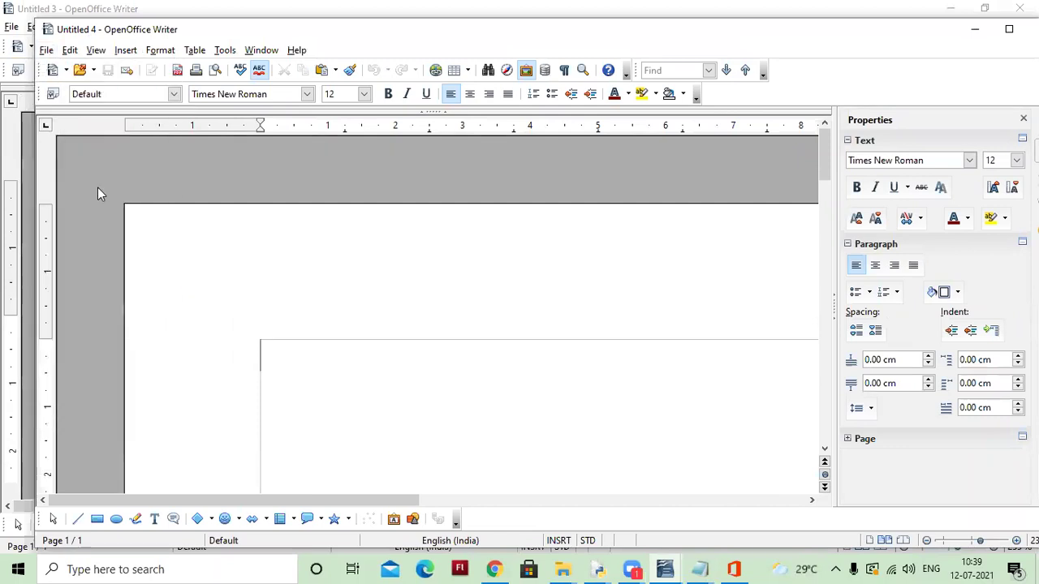
{"action": "type", "text": "ddd"}
{"action": "left_click", "coordinate": [418, 445]}
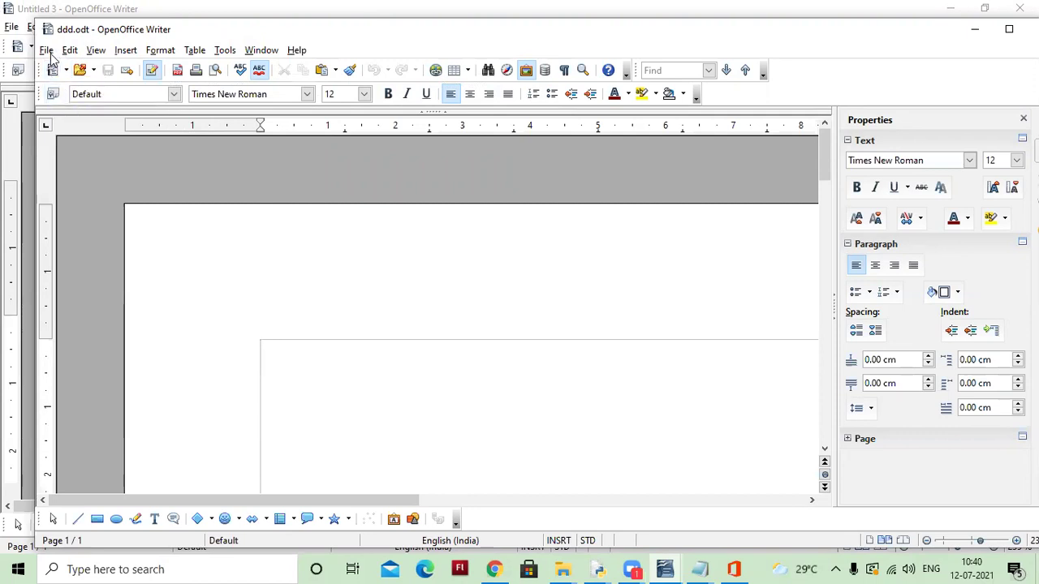
Step: Open FORMATTING.docx from the Documents folder
{"action": "left_click", "coordinate": [47, 52]}
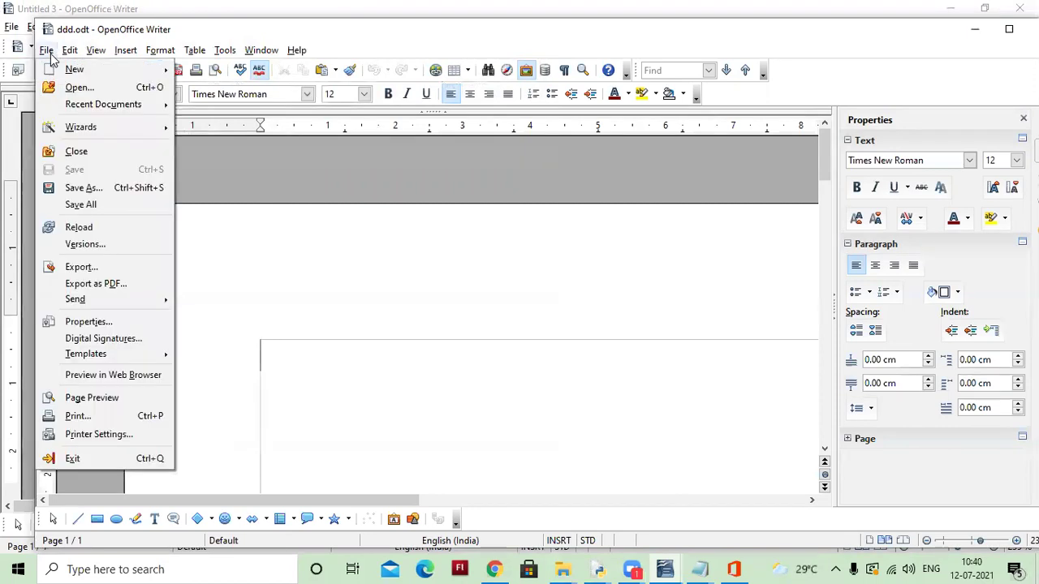
{"action": "left_click", "coordinate": [79, 87]}
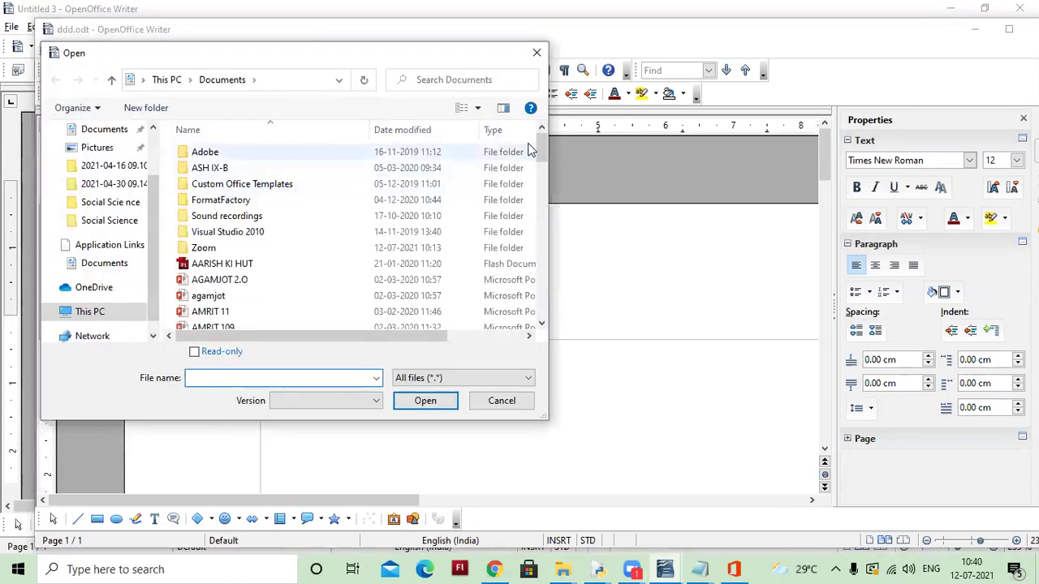
{"action": "left_click_drag", "start_coordinate": [540, 146], "coordinate": [542, 209]}
{"action": "left_click", "coordinate": [252, 228]}
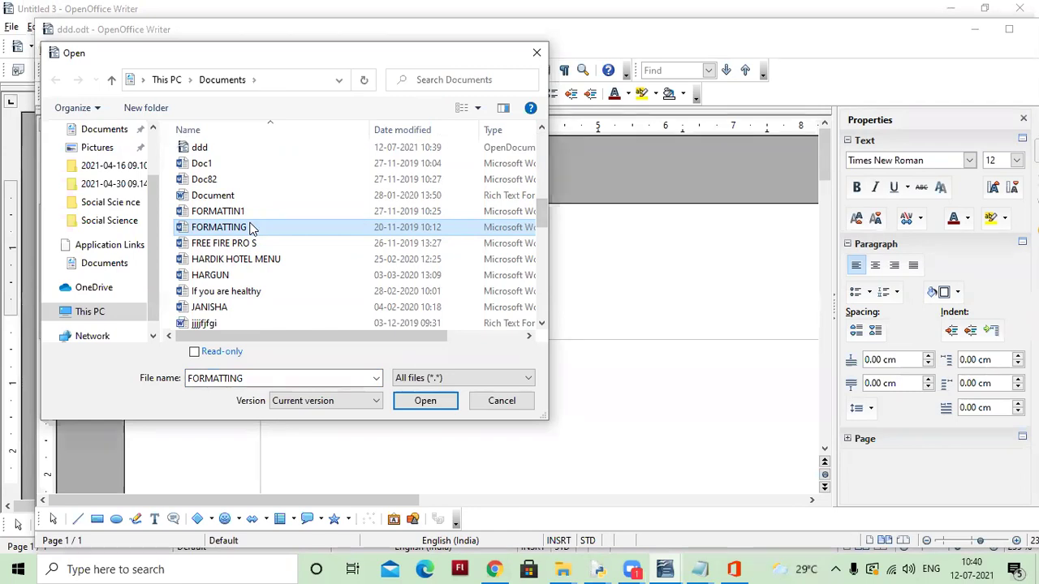
{"action": "double_click", "coordinate": [218, 227]}
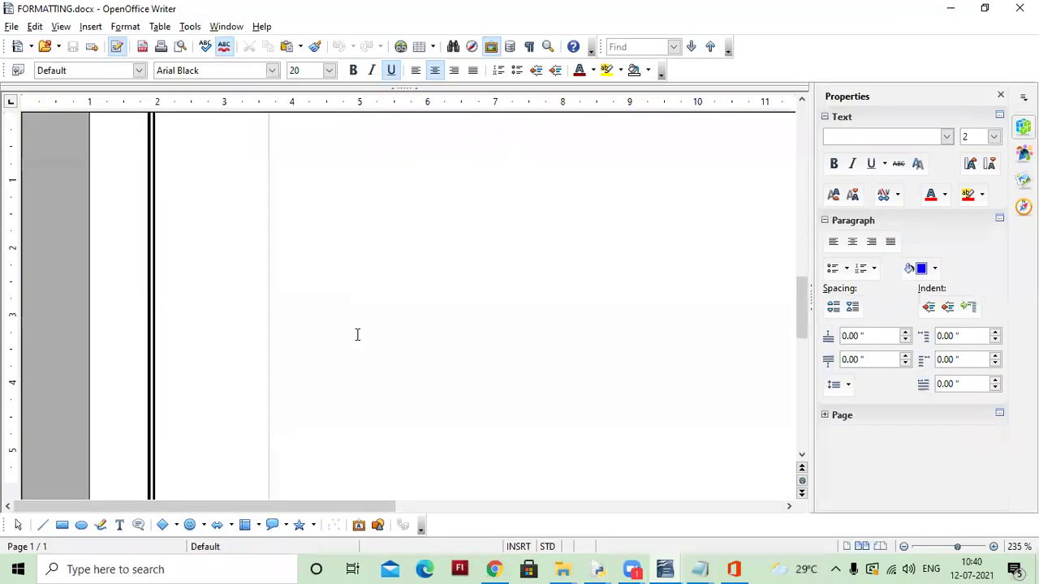
Step: Zoom the FORMATTING page out to 91%, dismissing an Open dialog unused
{"action": "scroll", "coordinate": [357, 334], "scroll_direction": "down", "scroll_amount": 3}
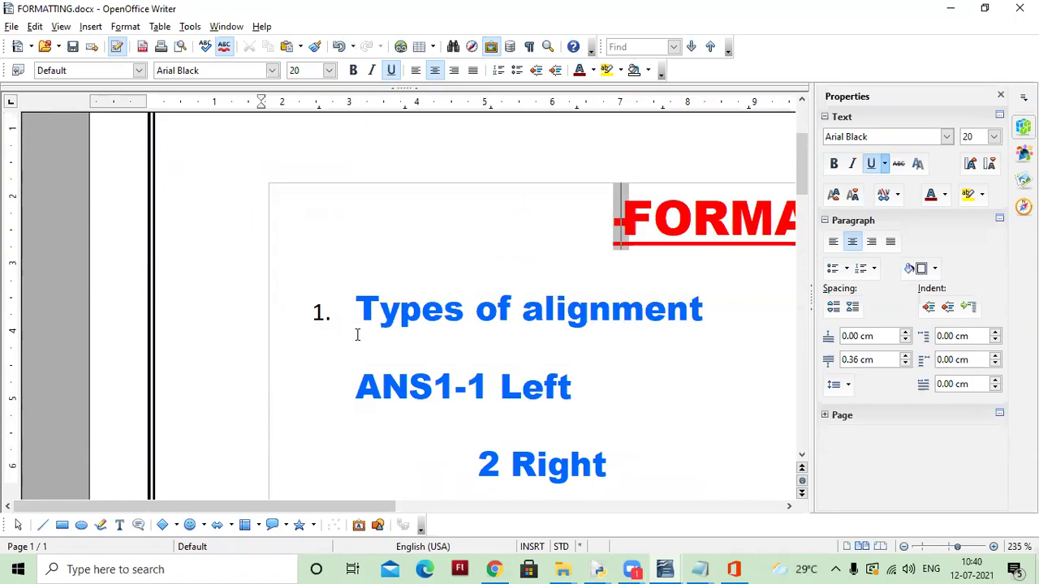
{"action": "left_click", "coordinate": [944, 547]}
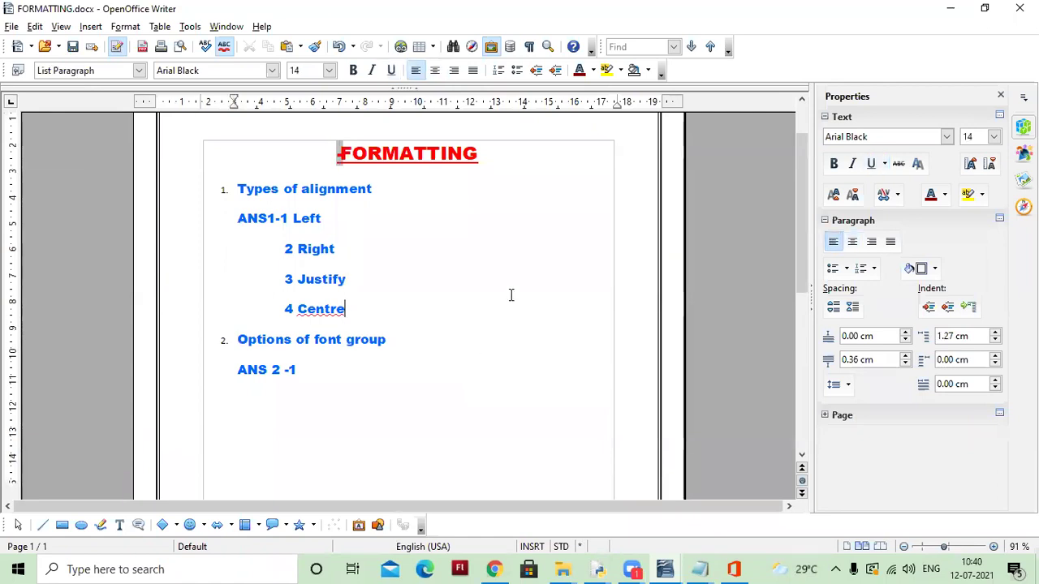
{"action": "key", "text": "ctrl+o"}
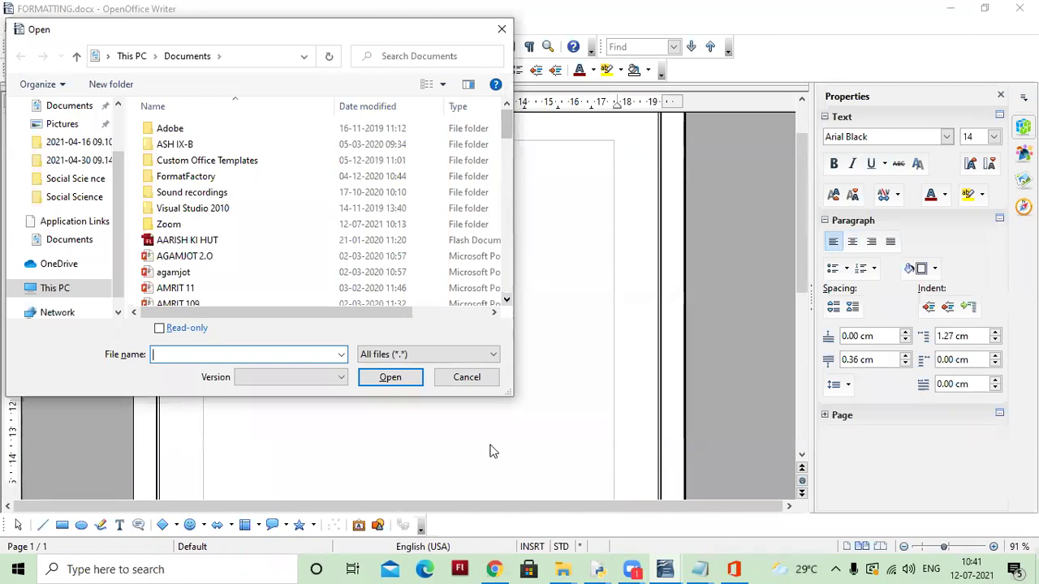
{"action": "left_click", "coordinate": [471, 377]}
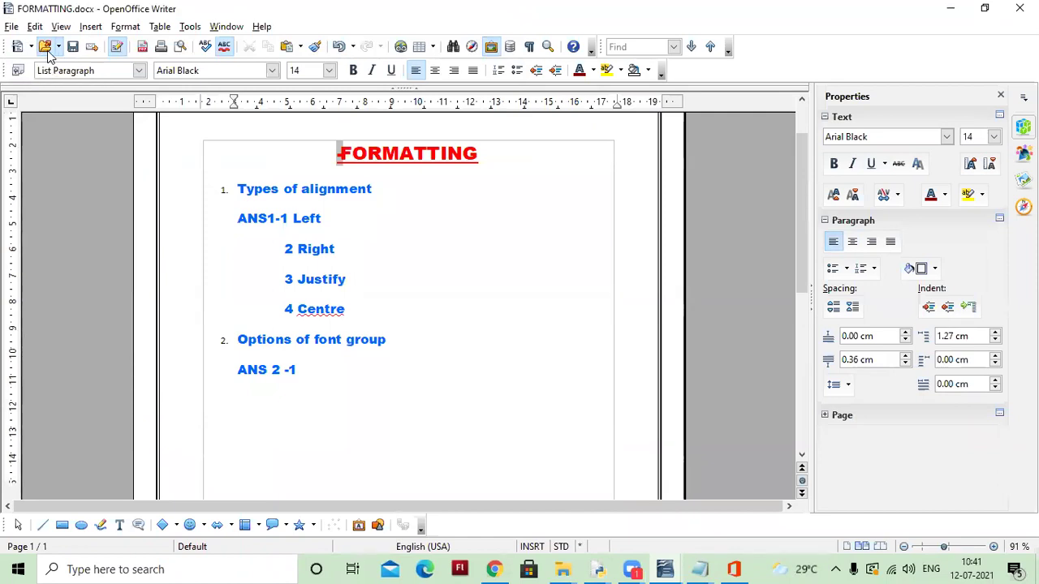
{"action": "left_click", "coordinate": [58, 48]}
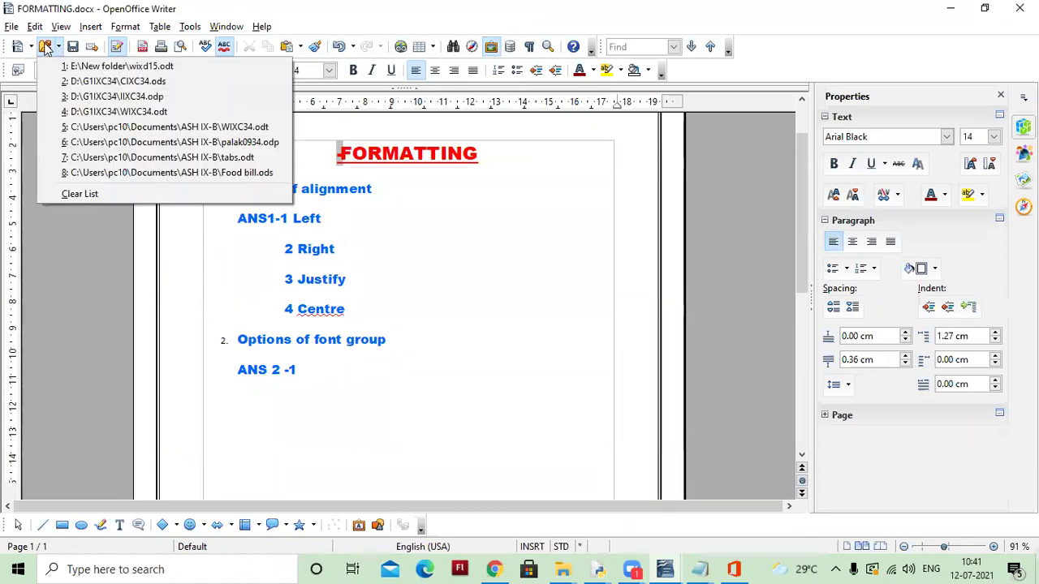
{"action": "left_click", "coordinate": [80, 263]}
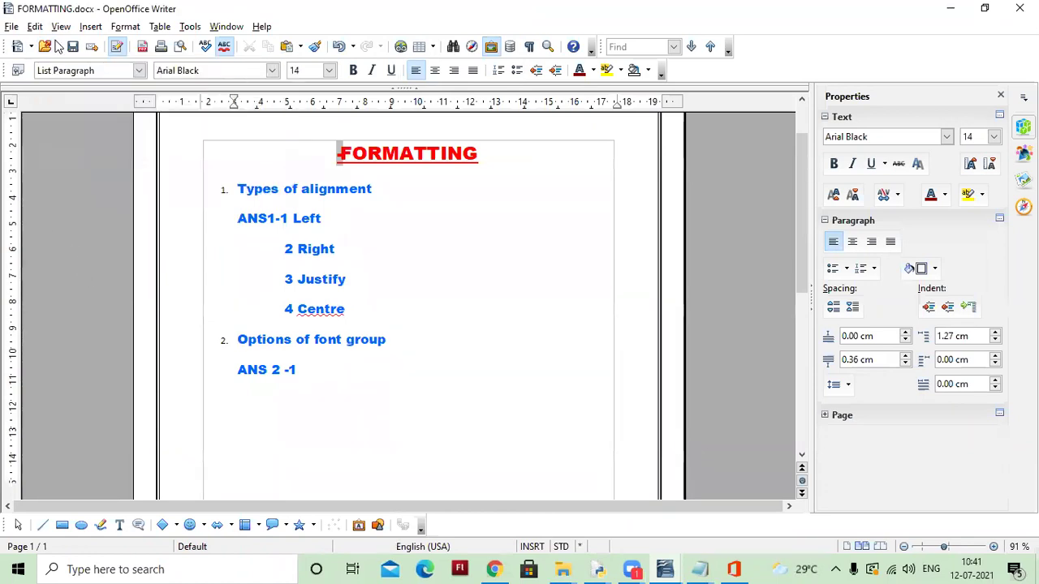
{"action": "left_click", "coordinate": [58, 49]}
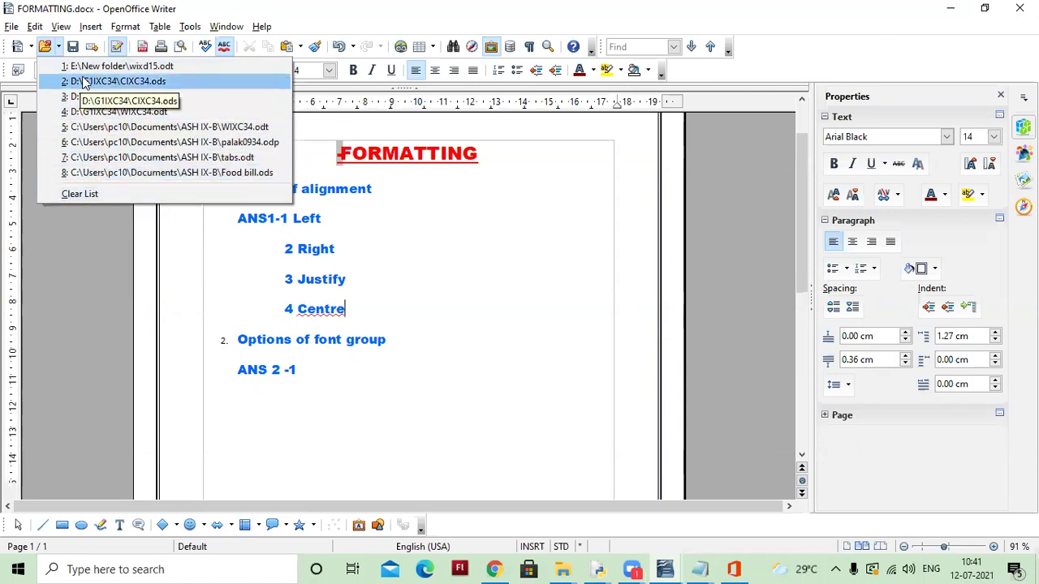
{"action": "left_click", "coordinate": [88, 234]}
{"action": "left_click", "coordinate": [31, 47]}
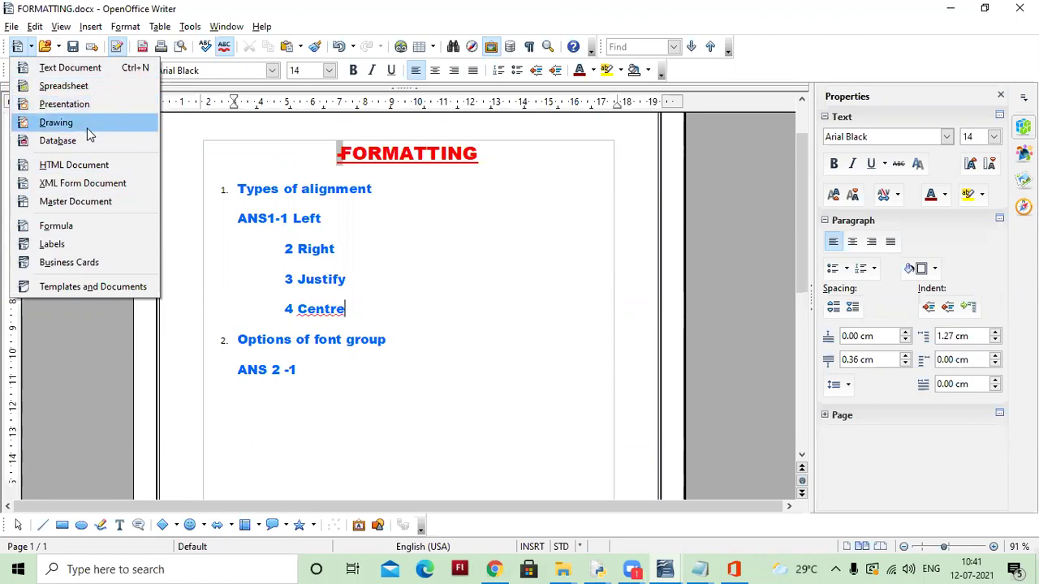
{"action": "left_click", "coordinate": [433, 232]}
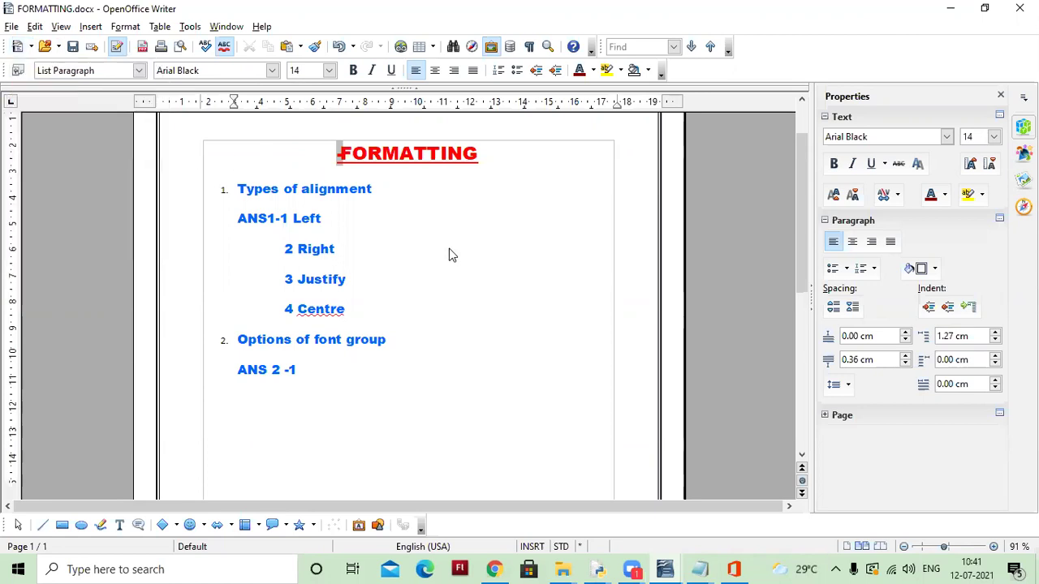
Step: Close FORMATTING, saving its changes as an ODF Text Document (.odt) when prompted
{"action": "left_click", "coordinate": [13, 27]}
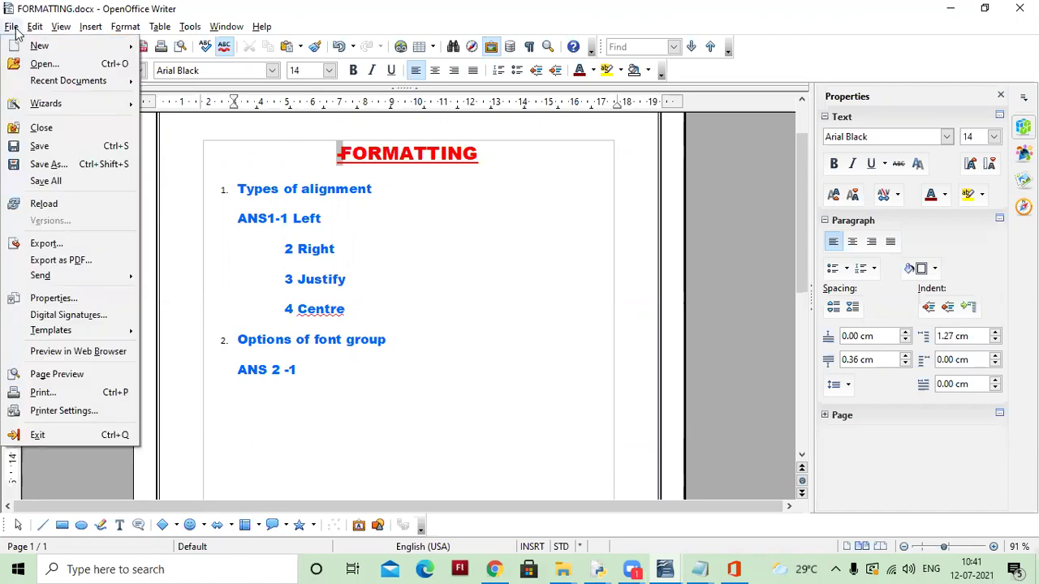
{"action": "mouse_move", "coordinate": [86, 333]}
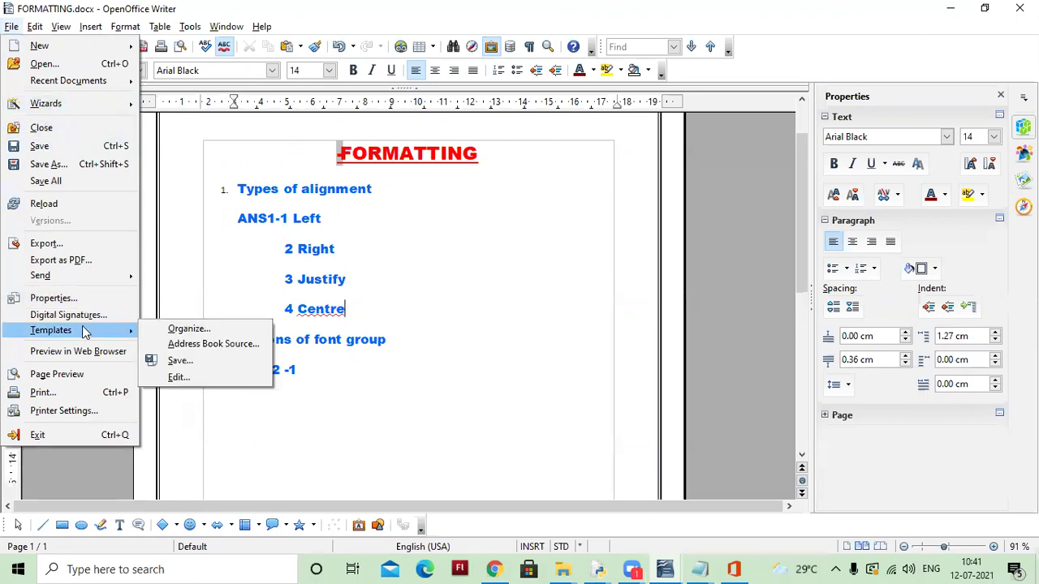
{"action": "left_click", "coordinate": [41, 128]}
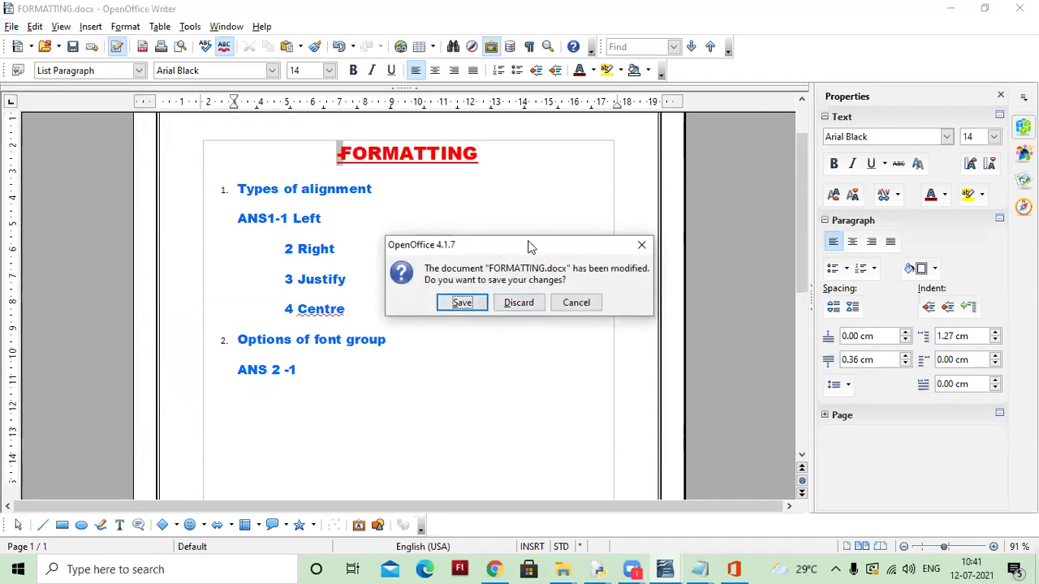
{"action": "left_click_drag", "start_coordinate": [529, 246], "coordinate": [337, 205]}
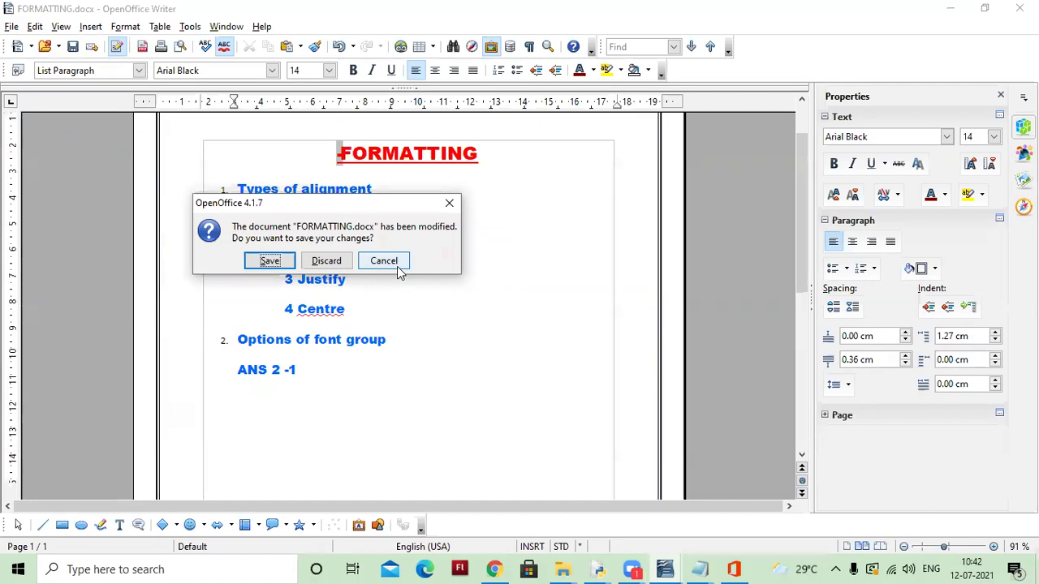
{"action": "left_click", "coordinate": [270, 262]}
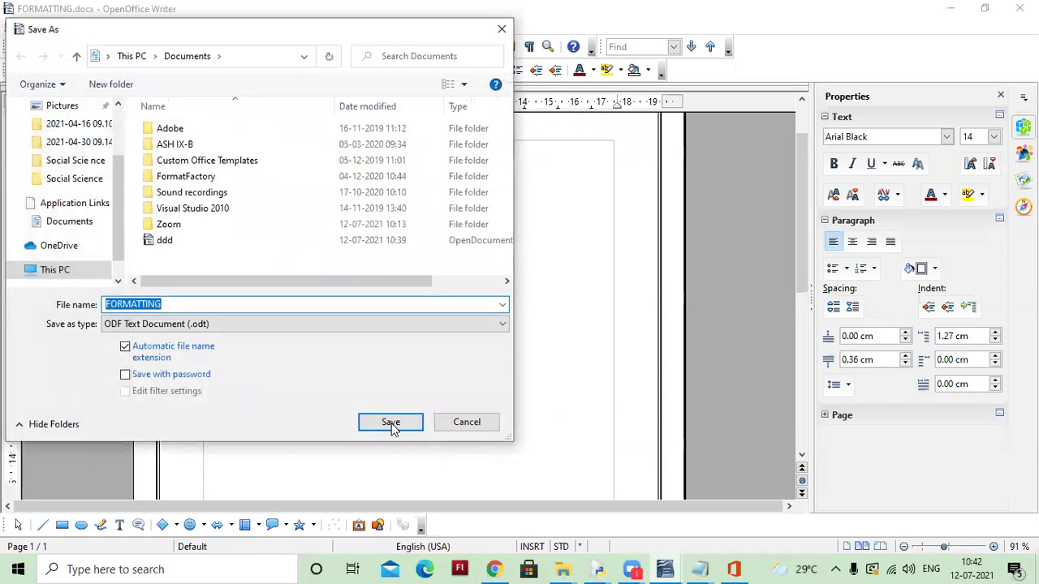
{"action": "left_click", "coordinate": [394, 424]}
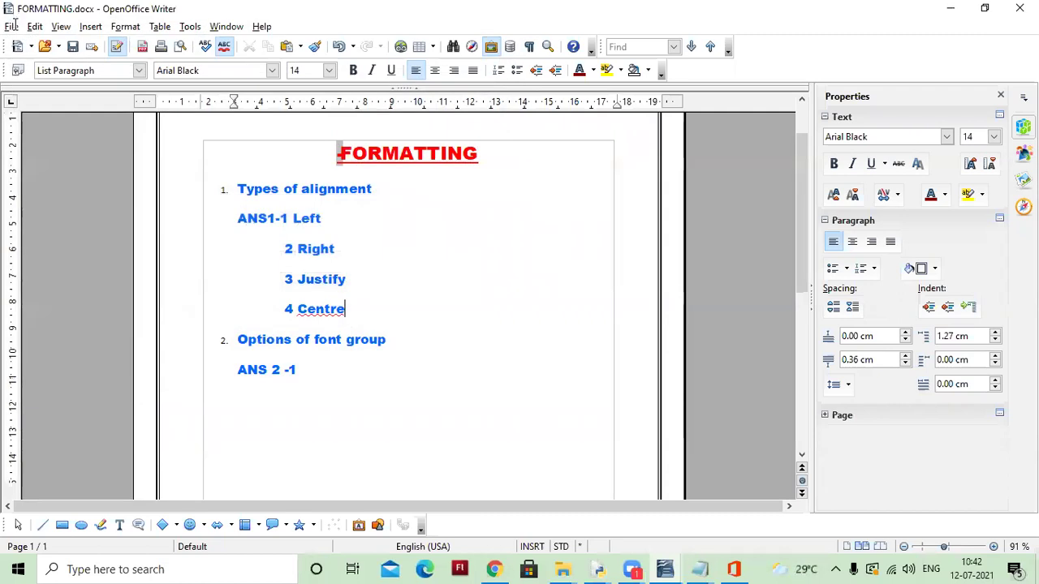
{"action": "left_click", "coordinate": [11, 27]}
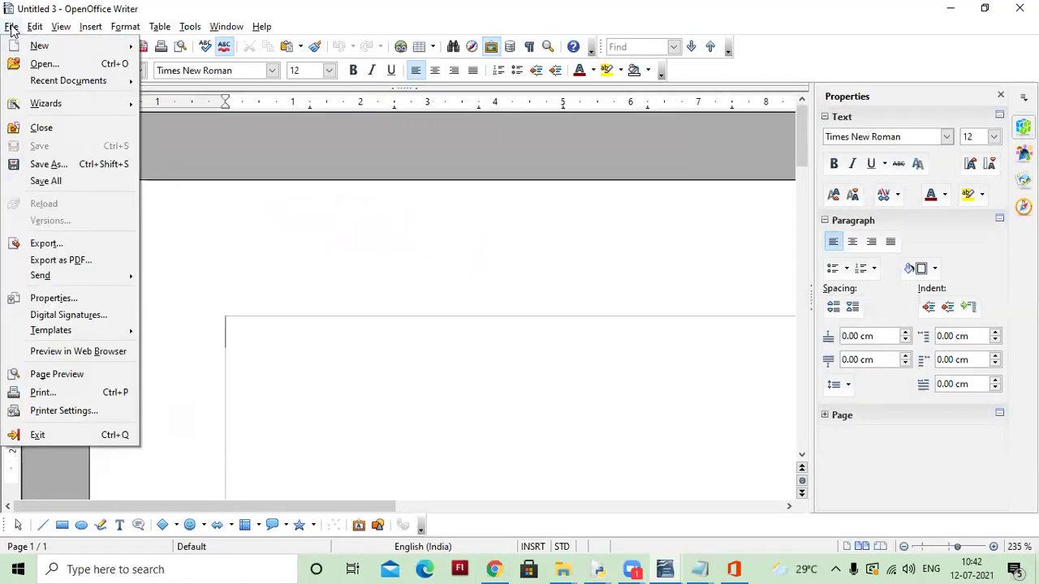
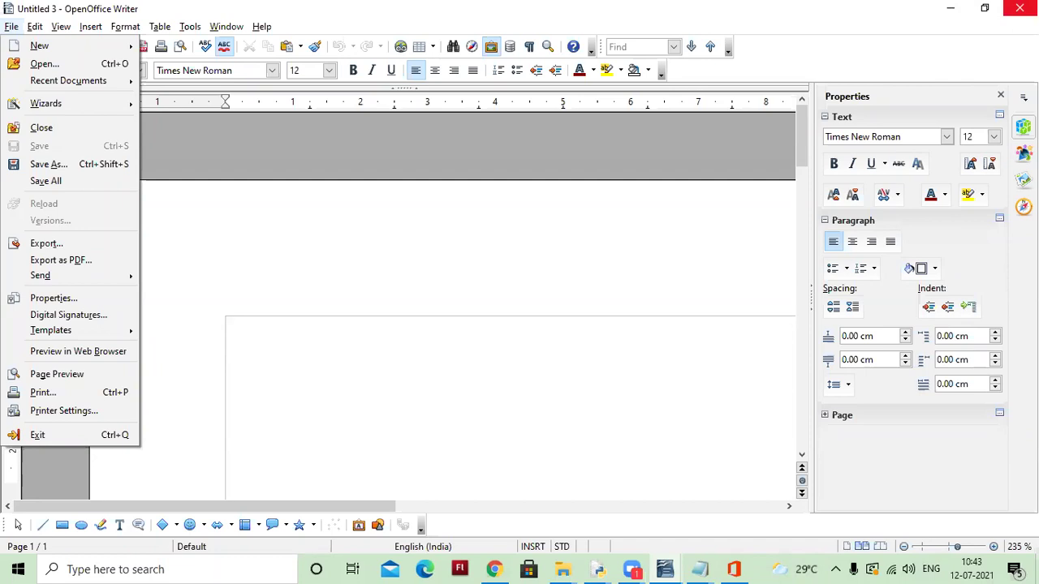
Step: Dismiss the File menu and zoom the blank page to 78%, then back to 100%
{"action": "left_click", "coordinate": [951, 550]}
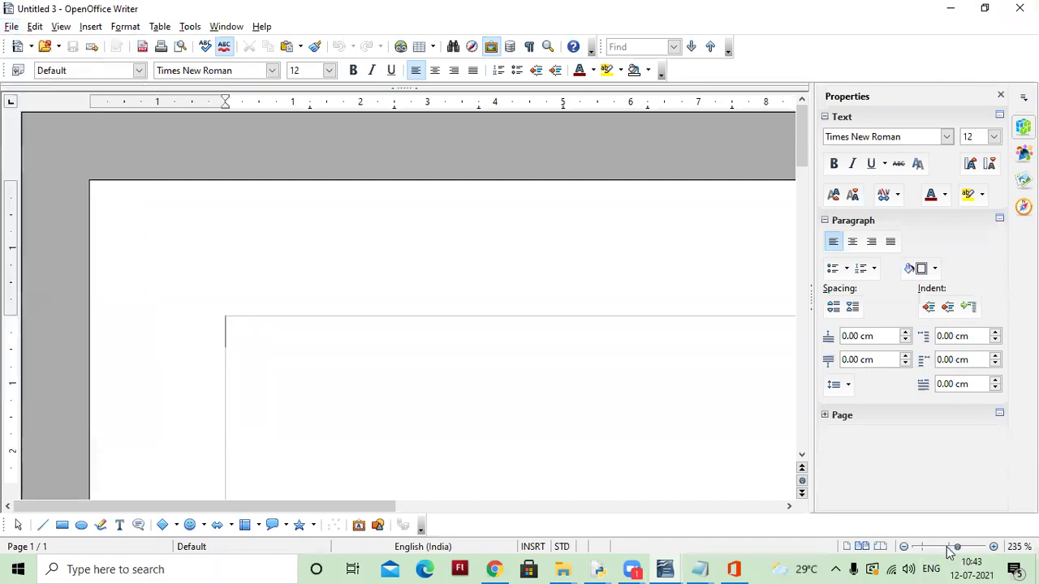
{"action": "left_click", "coordinate": [937, 550]}
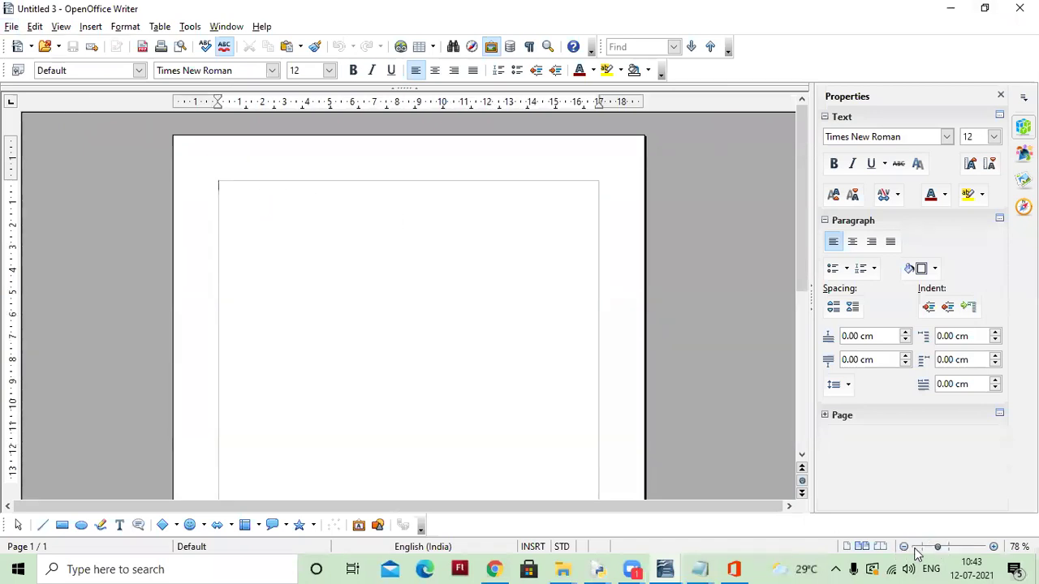
{"action": "left_click", "coordinate": [948, 548]}
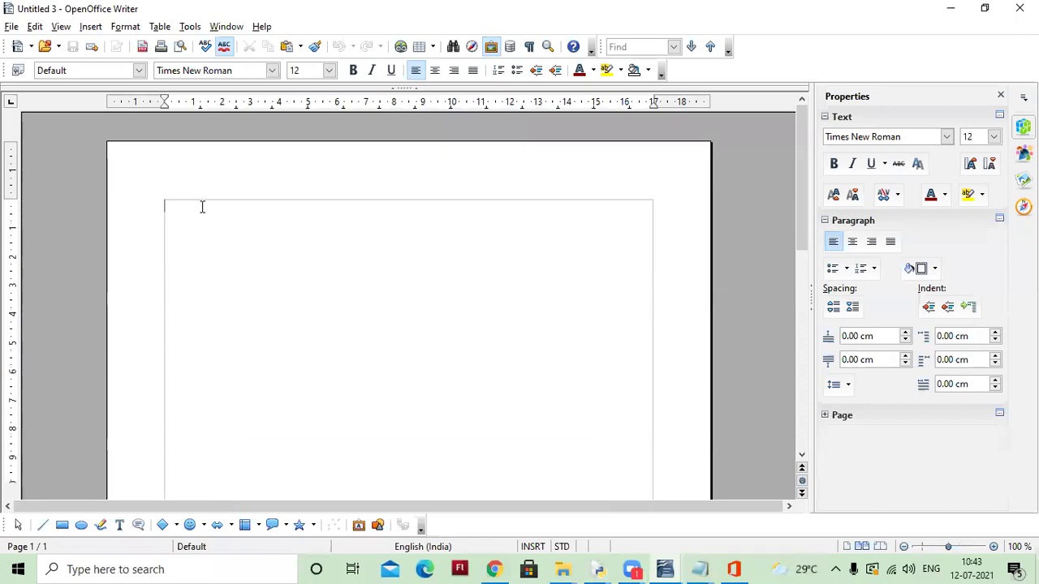
Step: Set the font size to 40 pt
{"action": "left_click", "coordinate": [329, 70]}
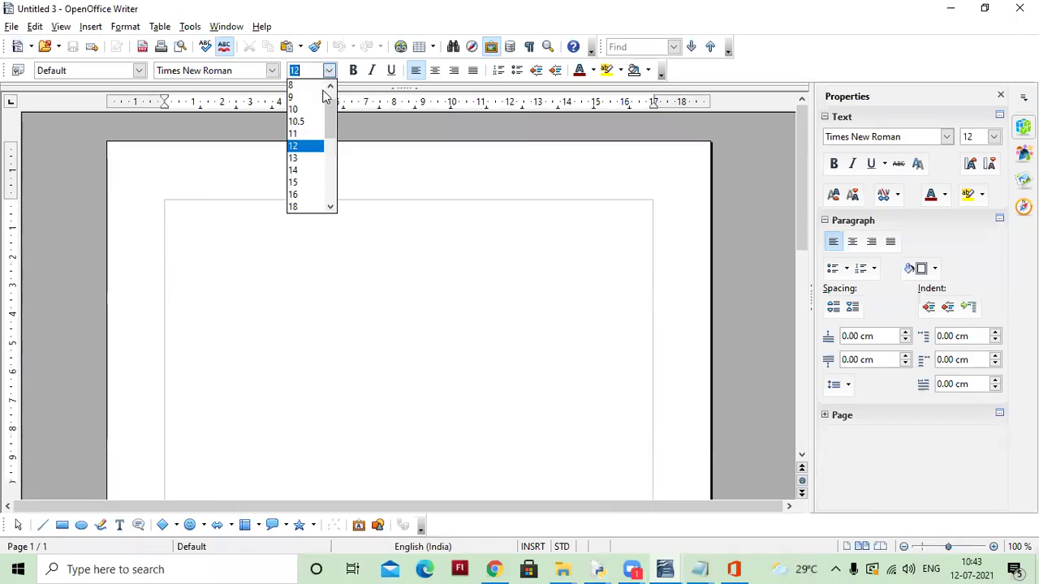
{"action": "left_click", "coordinate": [331, 159]}
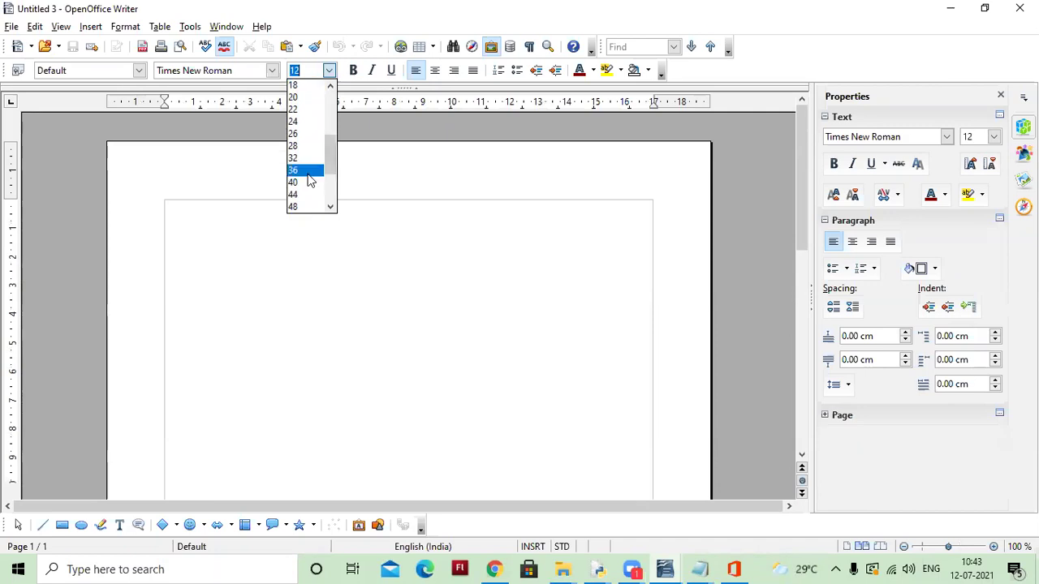
{"action": "left_click", "coordinate": [311, 182]}
Step: Type 'I am in IX D. This is computer period', correcting the mistyped 'UI'
{"action": "type", "text": "I am in UI"}
{"action": "key", "text": "BackSpace"}
{"action": "key", "text": "BackSpace"}
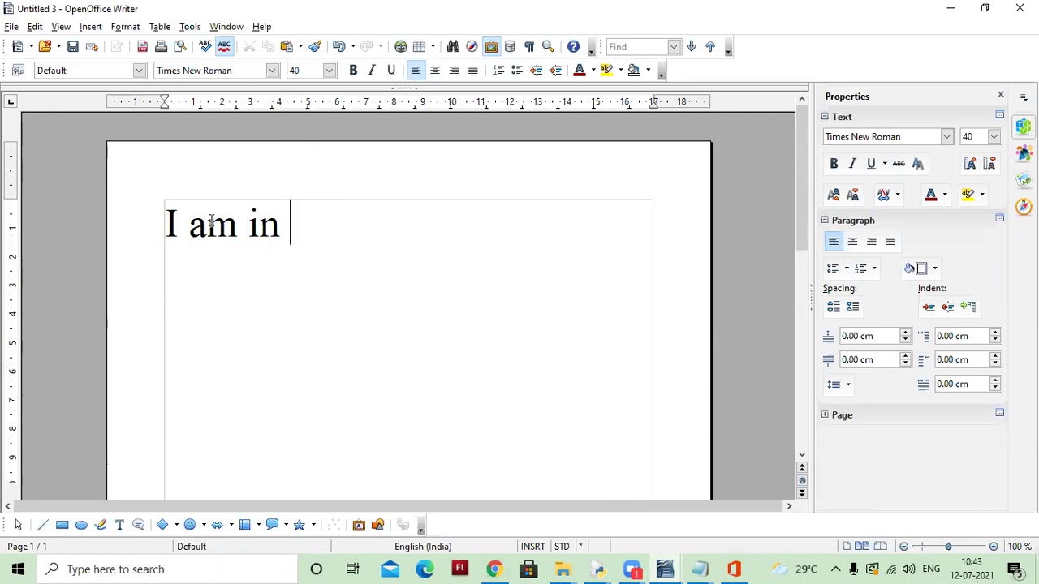
{"action": "type", "text": "IX"}
{"action": "type", "text": "D. T"}
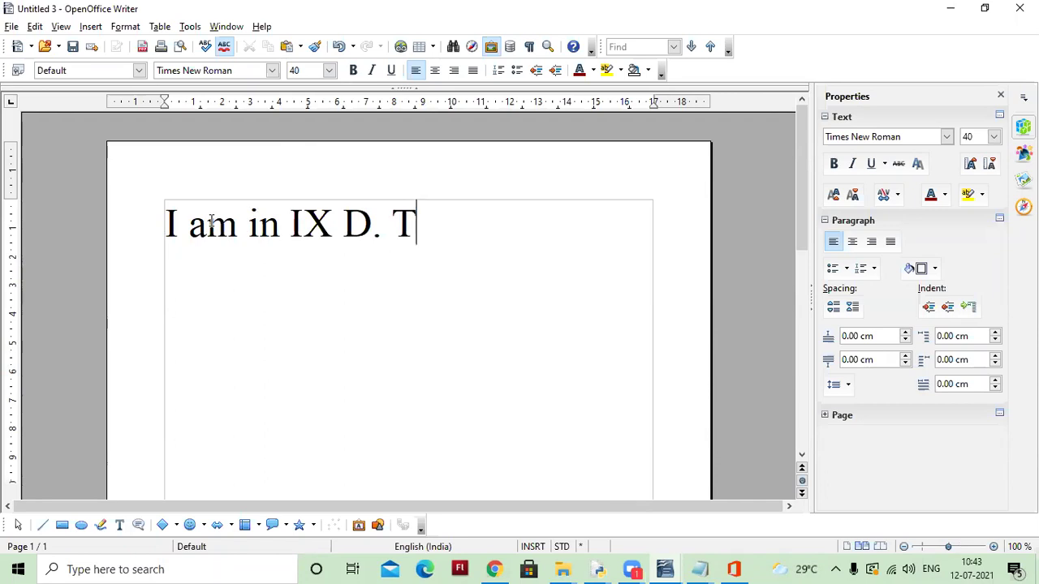
{"action": "type", "text": "his is c"}
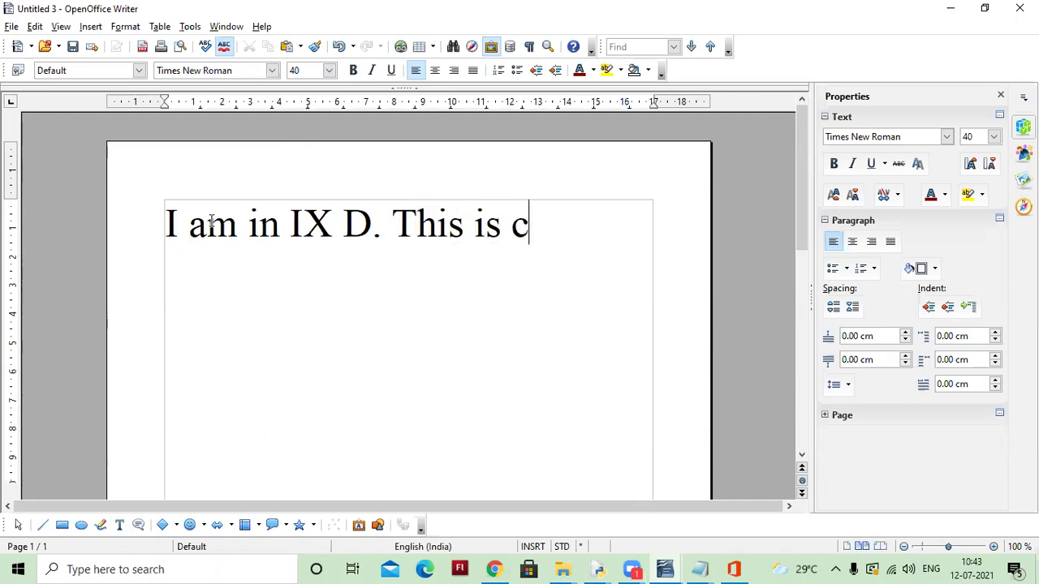
{"action": "type", "text": "ompute"}
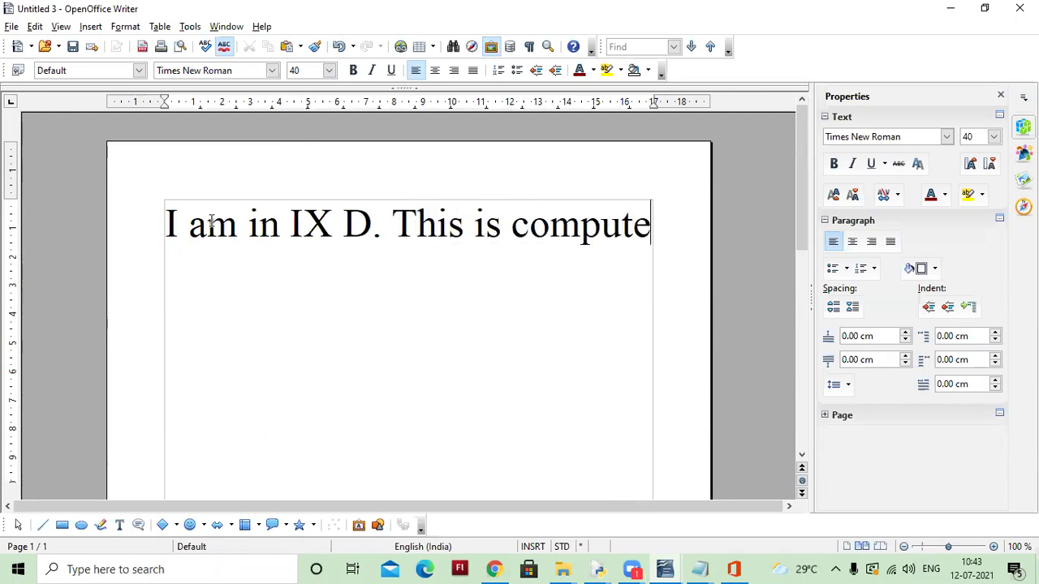
{"action": "type", "text": "r period"}
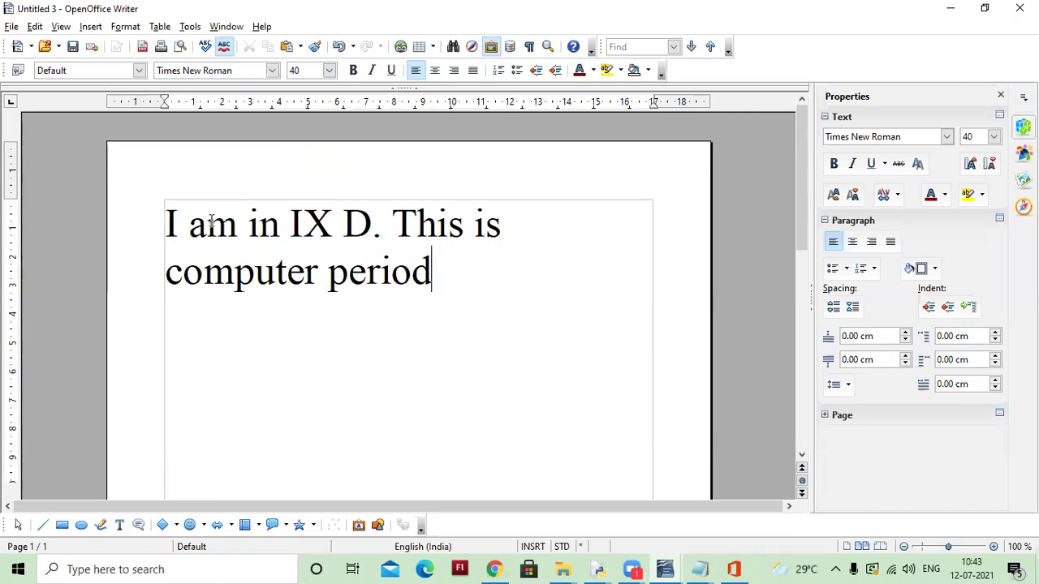
{"action": "left_click", "coordinate": [649, 204]}
{"action": "left_click", "coordinate": [443, 268]}
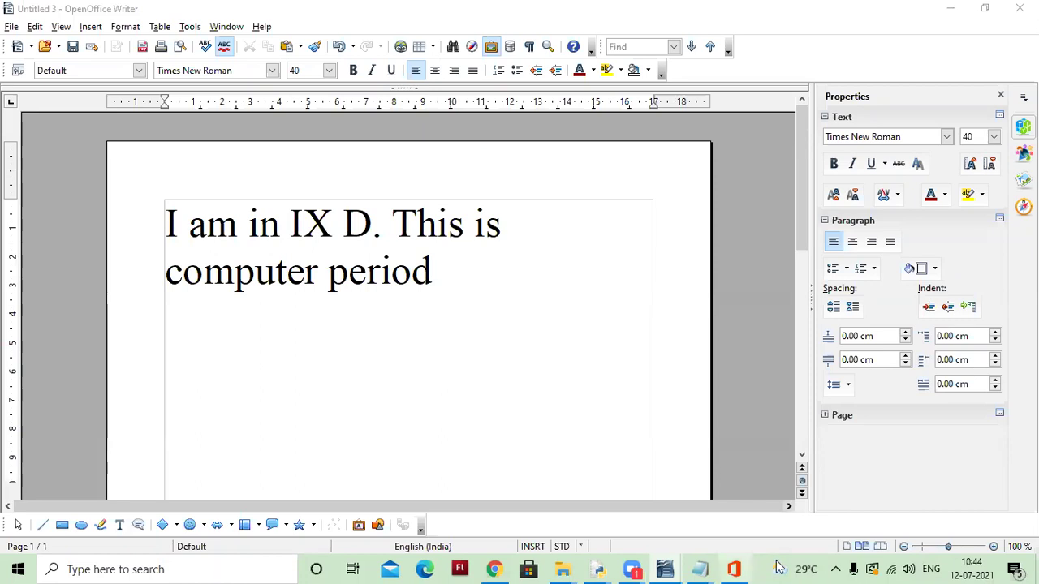
Step: In Notepad, start a new blank document, discarding the old note without saving
{"action": "mouse_move", "coordinate": [700, 569]}
{"action": "left_click", "coordinate": [604, 490]}
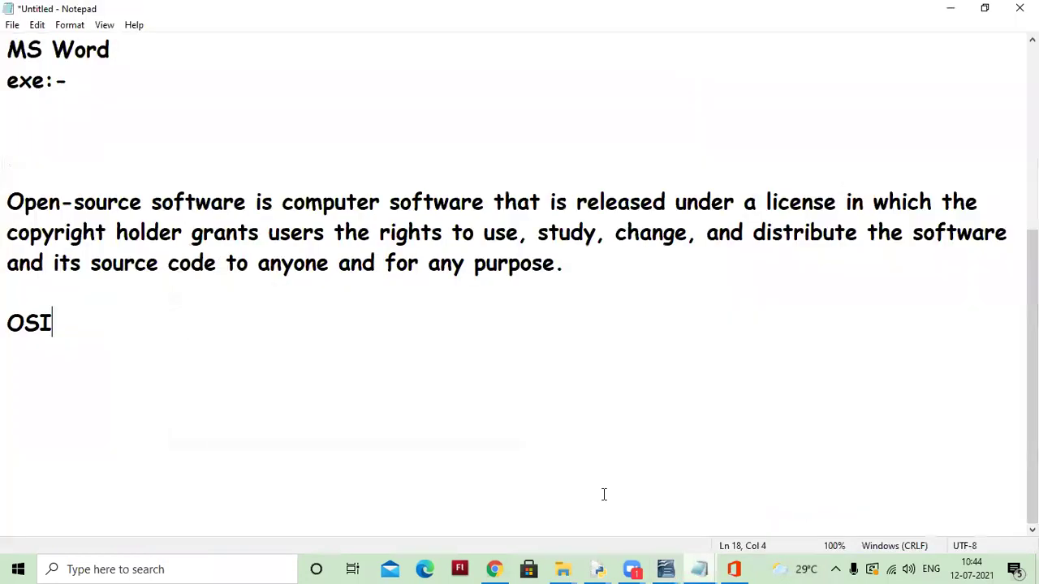
{"action": "left_click", "coordinate": [11, 25]}
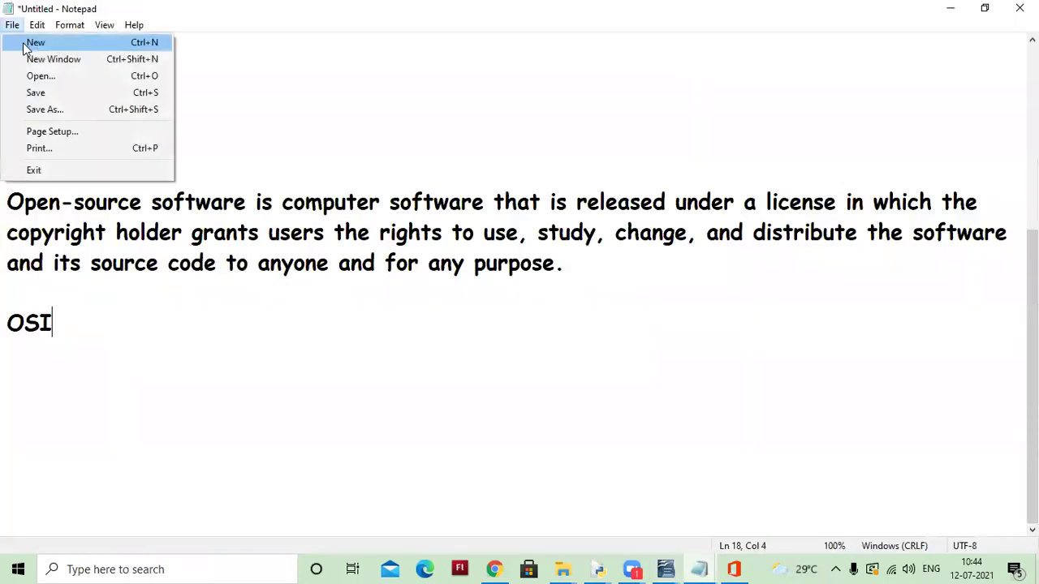
{"action": "left_click", "coordinate": [24, 47]}
{"action": "left_click", "coordinate": [541, 284]}
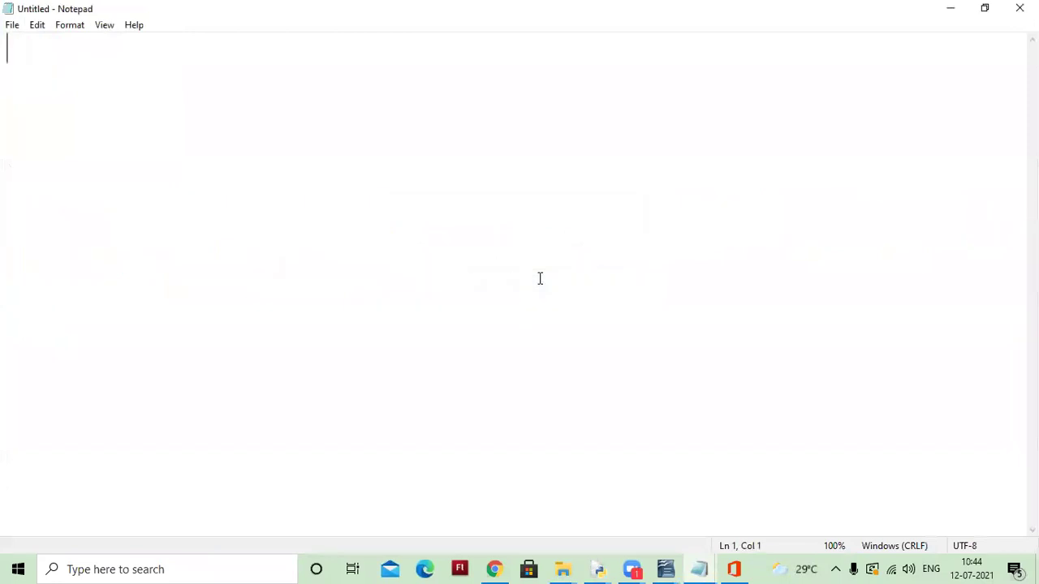
Step: Type a long line of s characters, turn Word Wrap off, and add a line of f characters
{"action": "type", "text": "ssssssssssssssss"}
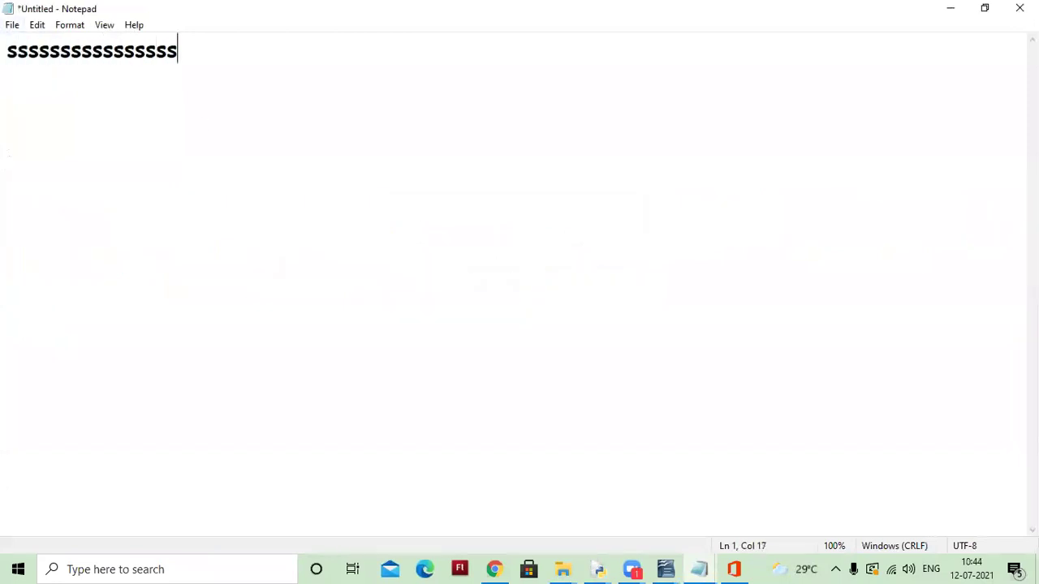
{"action": "type", "text": "sssssssssssssssssssssssssssssssssssssssssssssssssssssssssssss"}
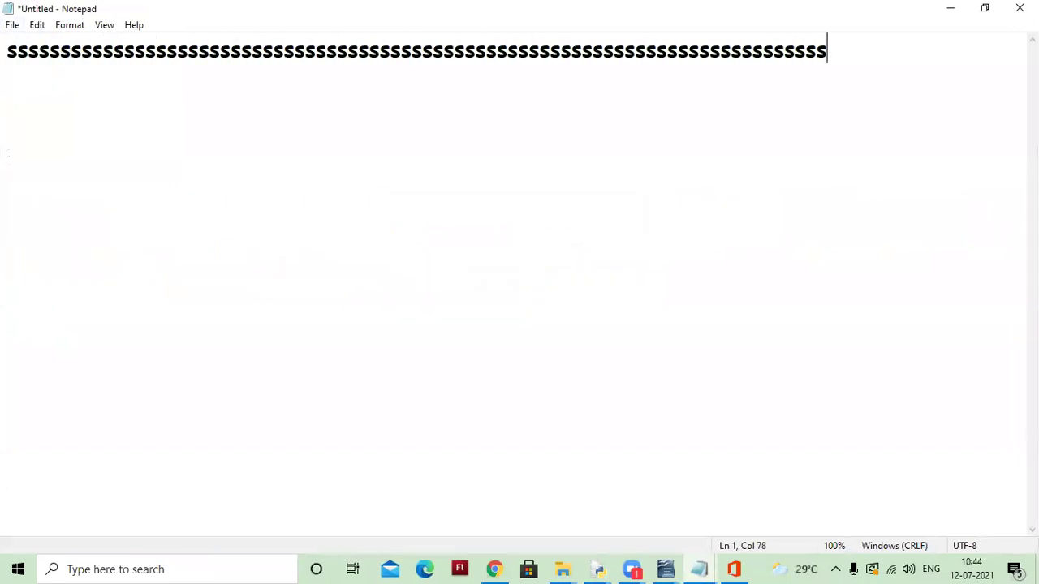
{"action": "type", "text": "ssssssssssssssssssssssssssss"}
{"action": "left_click", "coordinate": [69, 25]}
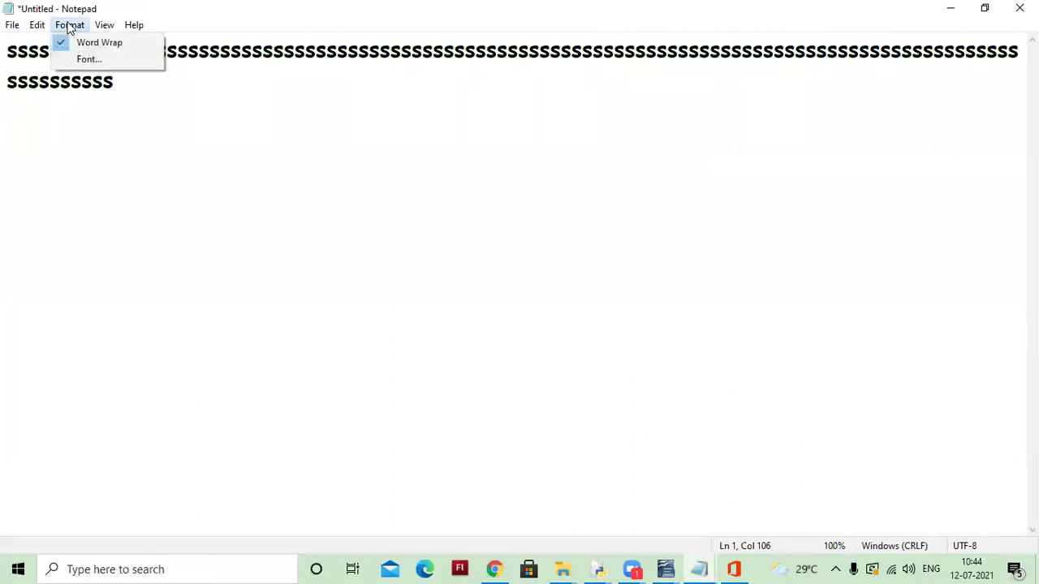
{"action": "left_click", "coordinate": [93, 44]}
{"action": "key", "text": "Right"}
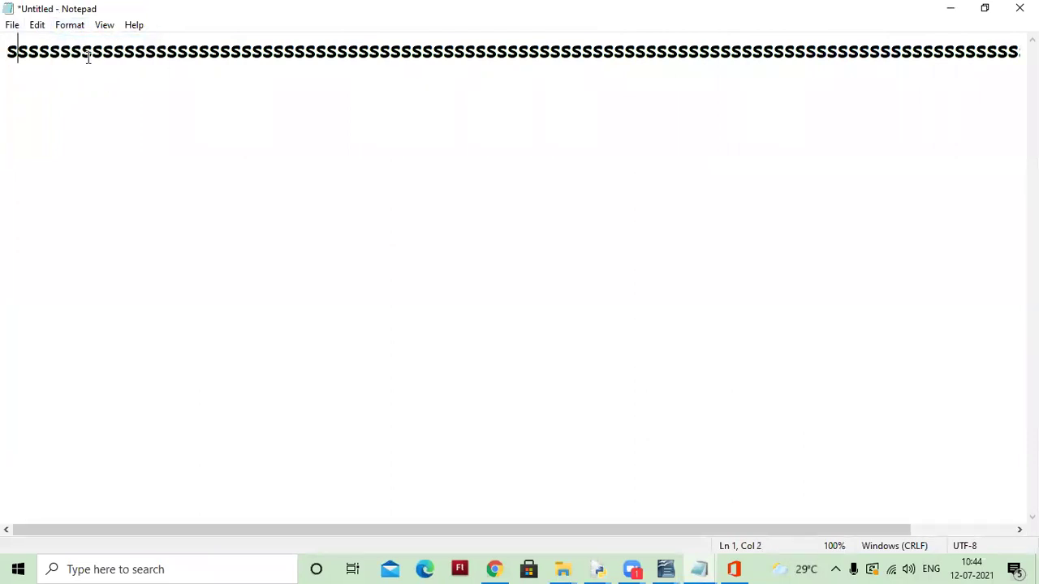
{"action": "key", "text": "Right"}
{"action": "key", "text": "Right"}
{"action": "key", "text": "Right"}
{"action": "key", "text": "Right"}
{"action": "key", "text": "Right"}
{"action": "key", "text": "Right"}
{"action": "key", "text": "Right"}
{"action": "key", "text": "Right"}
{"action": "key", "text": "Right"}
{"action": "type", "text": "f"}
{"action": "type", "text": "ffffffffffffffffffffffffffffffffffffffffffffffffffffffffffffff"}
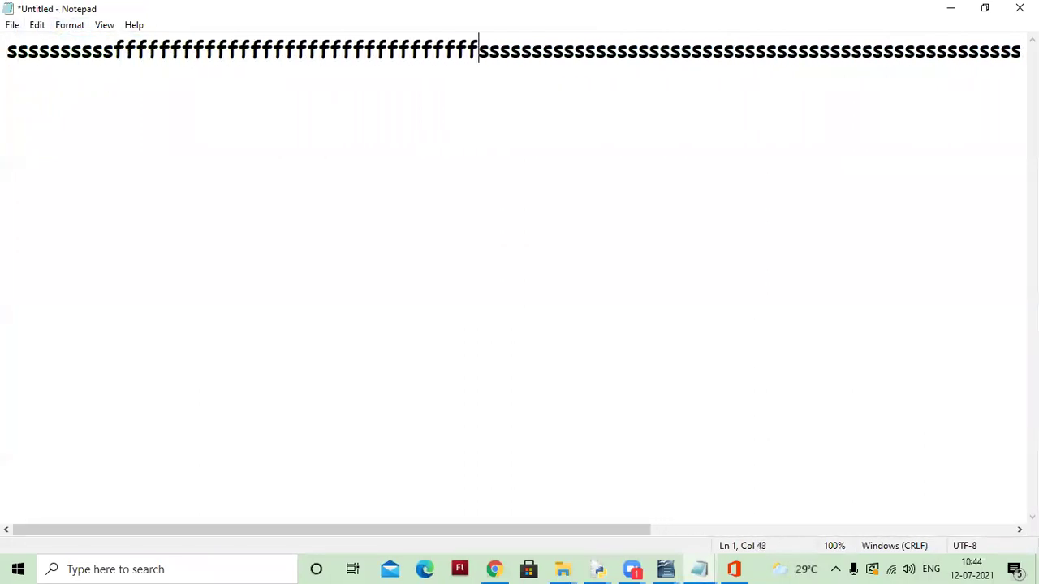
{"action": "type", "text": "ffffffffffffffffffffffffffffffffffffffffffffffffffff"}
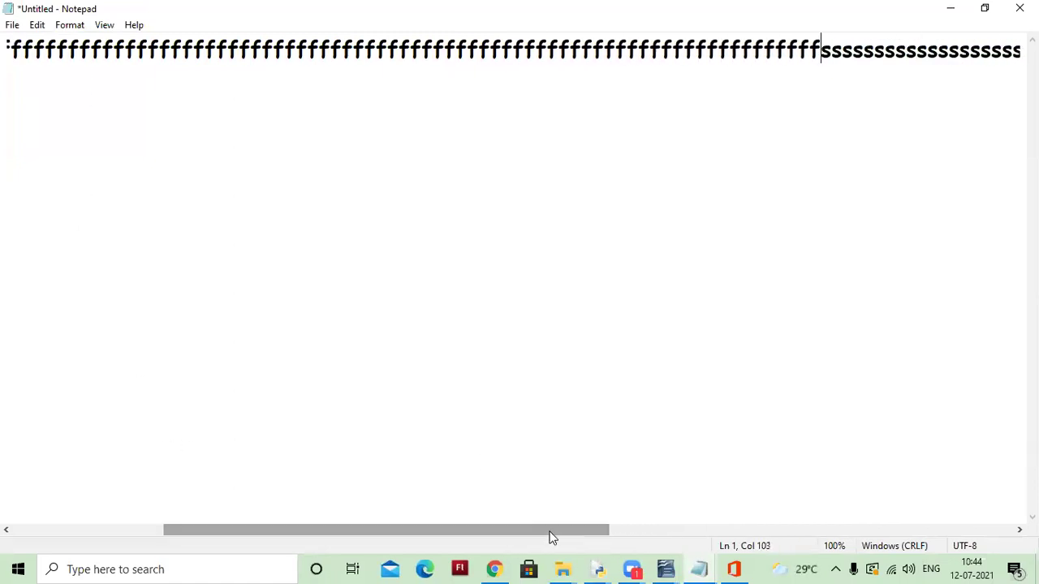
Step: Turn Word Wrap back on in Notepad and return to the Untitled 3 Writer document
{"action": "left_click", "coordinate": [80, 26]}
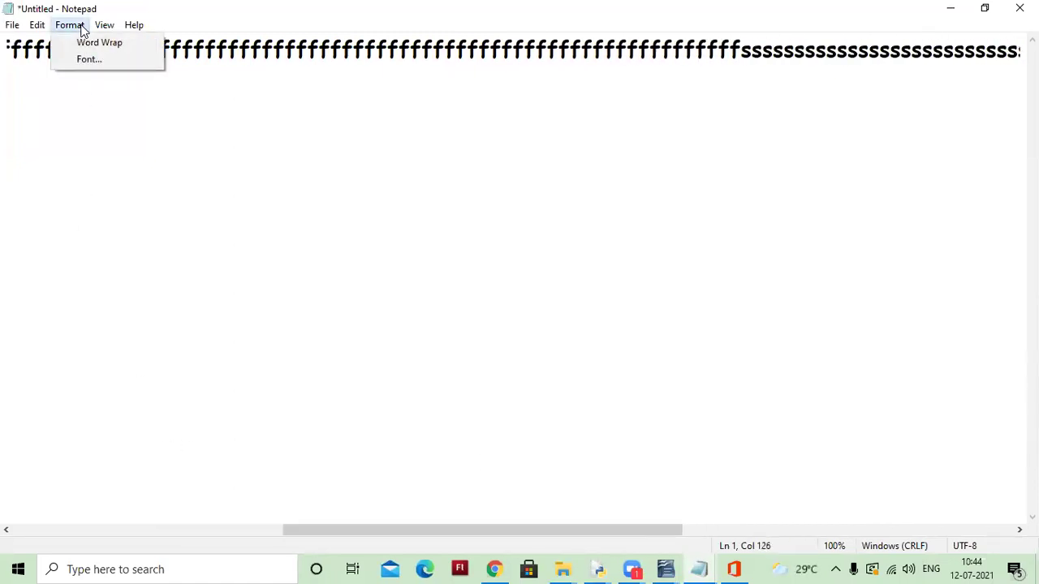
{"action": "left_click", "coordinate": [91, 44]}
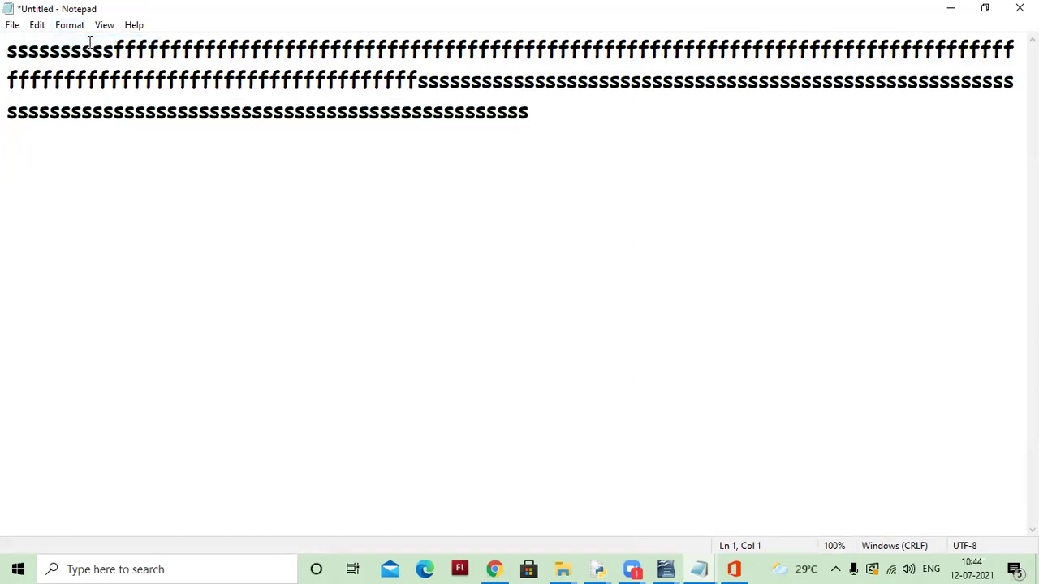
{"action": "left_click", "coordinate": [665, 569]}
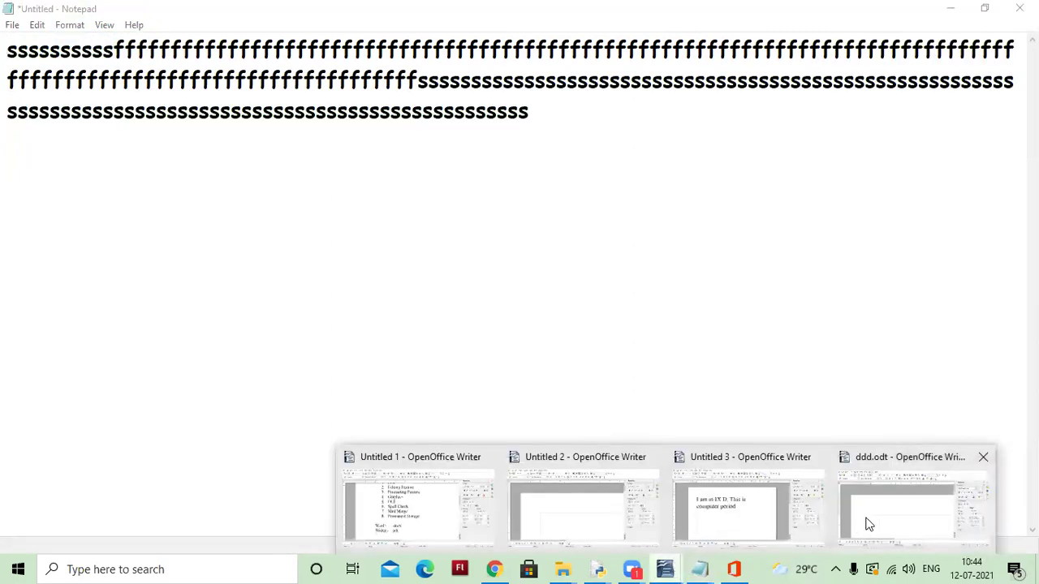
{"action": "left_click", "coordinate": [733, 517]}
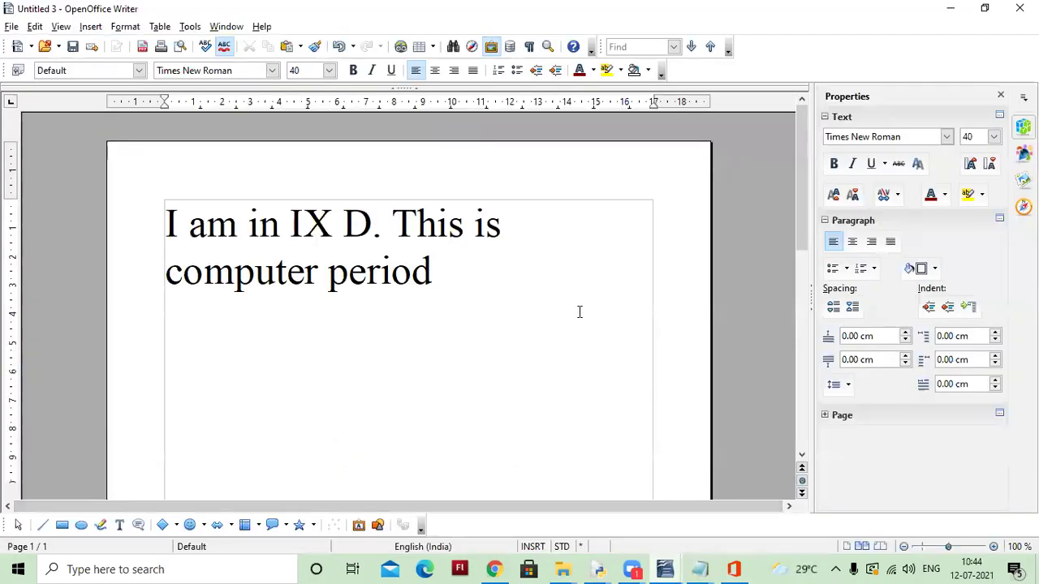